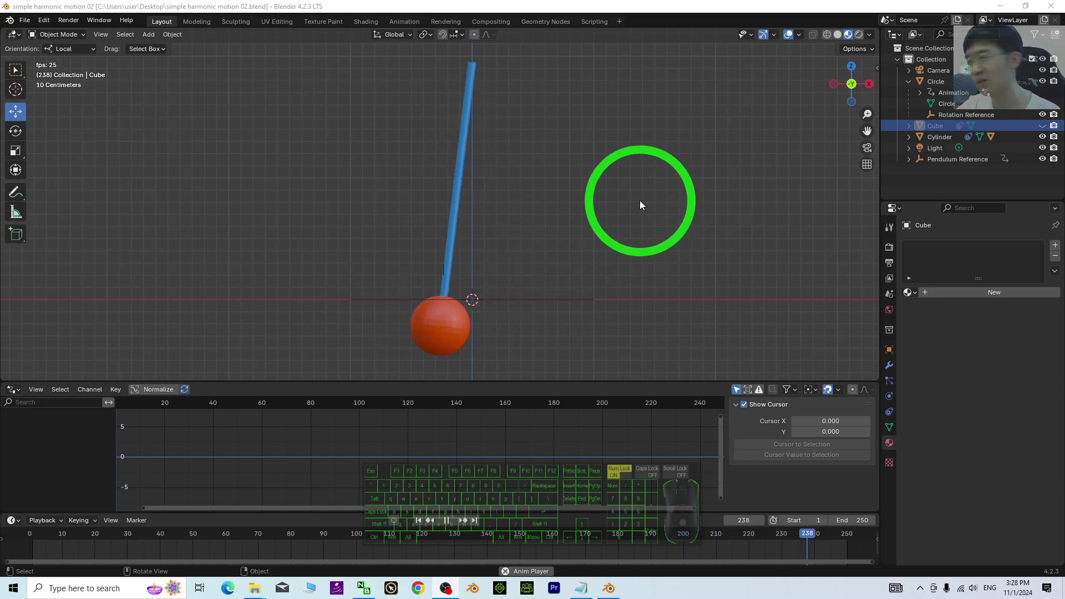
Step: Save the pendulum as 'simple harmonic motion 02.blend' and start a new General scene
middle_drag(640, 201, 431, 271)
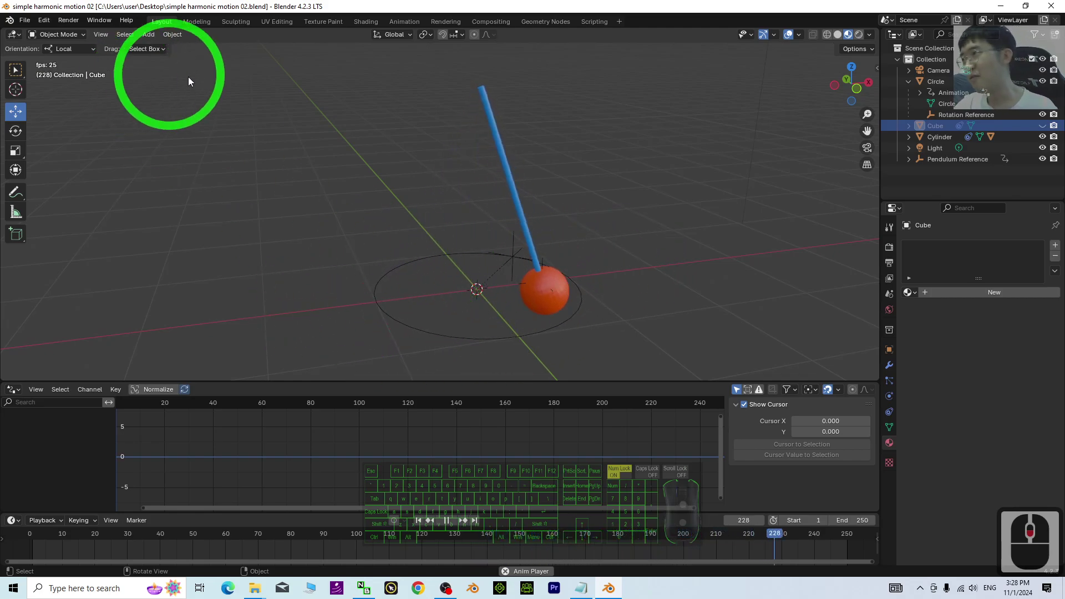
key(ctrl+s)
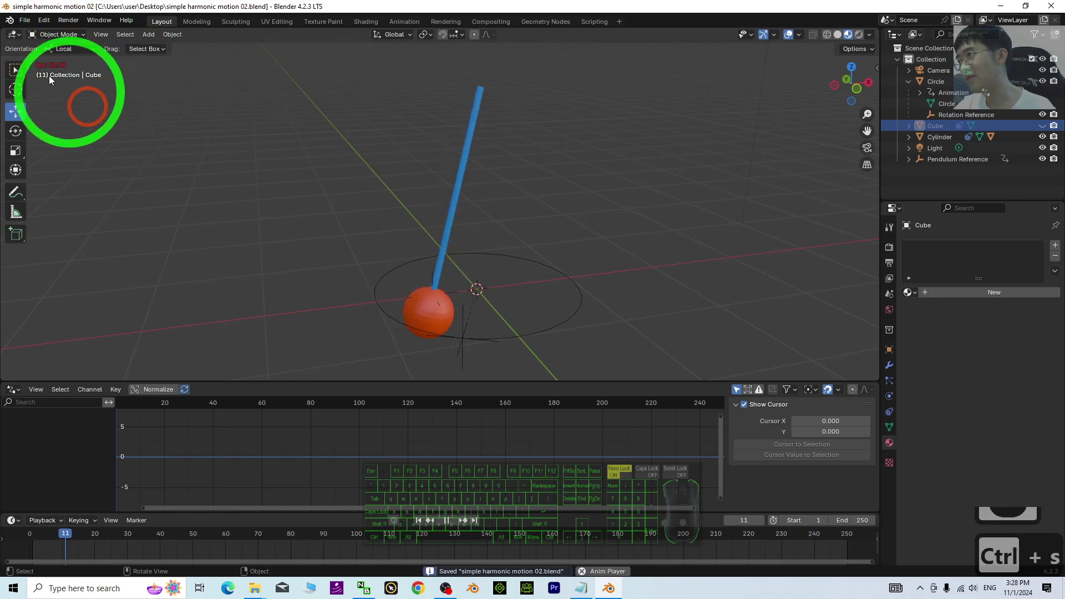
click(24, 20)
mouse_move(34, 32)
click(174, 36)
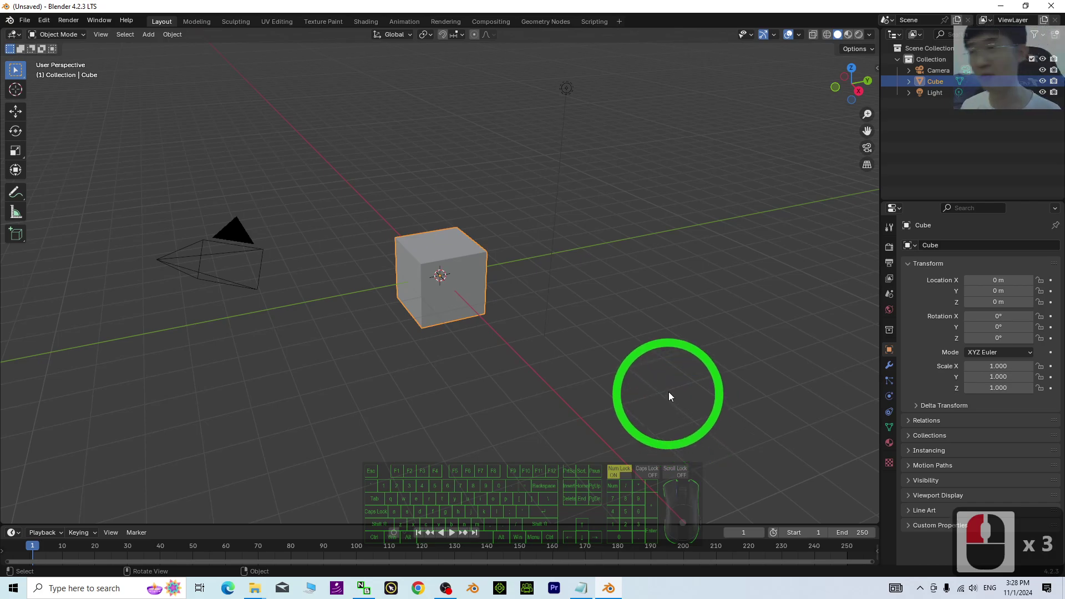
Step: Select and delete the default cube, camera and light to leave the scene empty
click(678, 305)
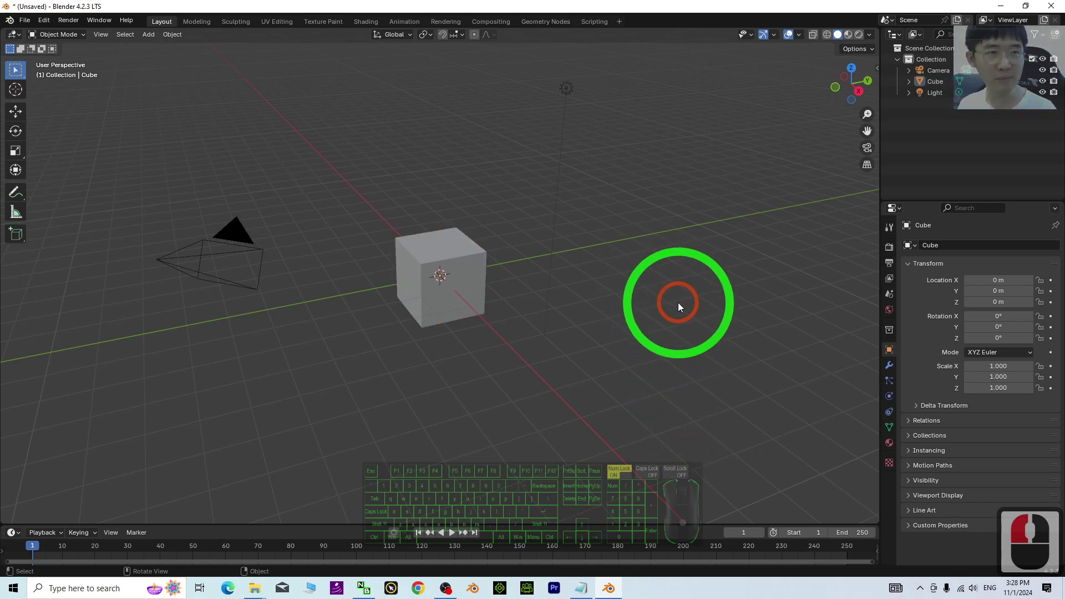
key(a)
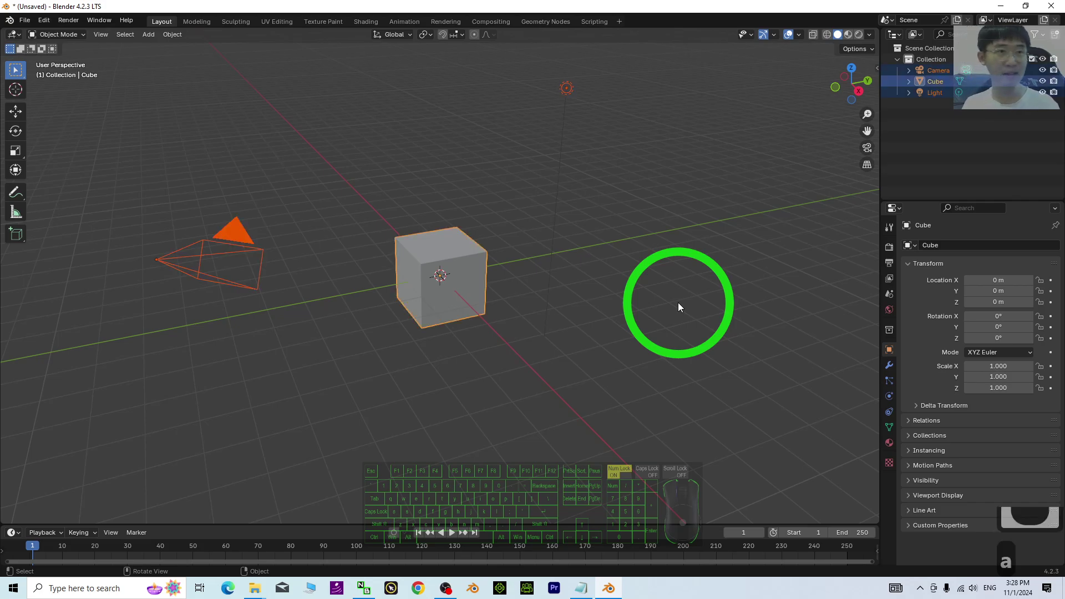
key(Delete)
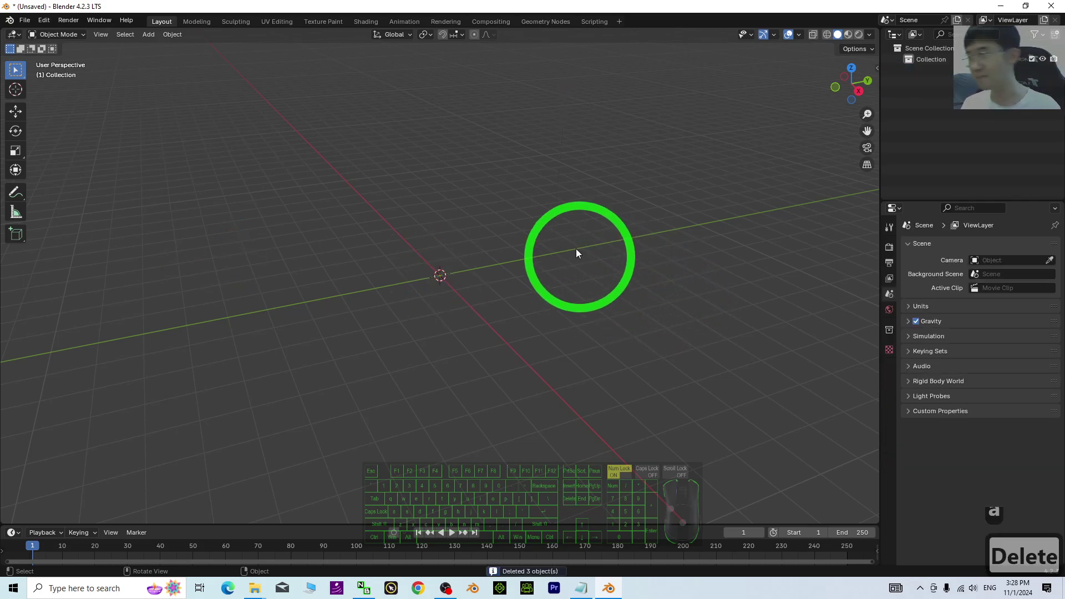
Step: Add a mesh circle at the origin and begin adding a new empty
click(149, 34)
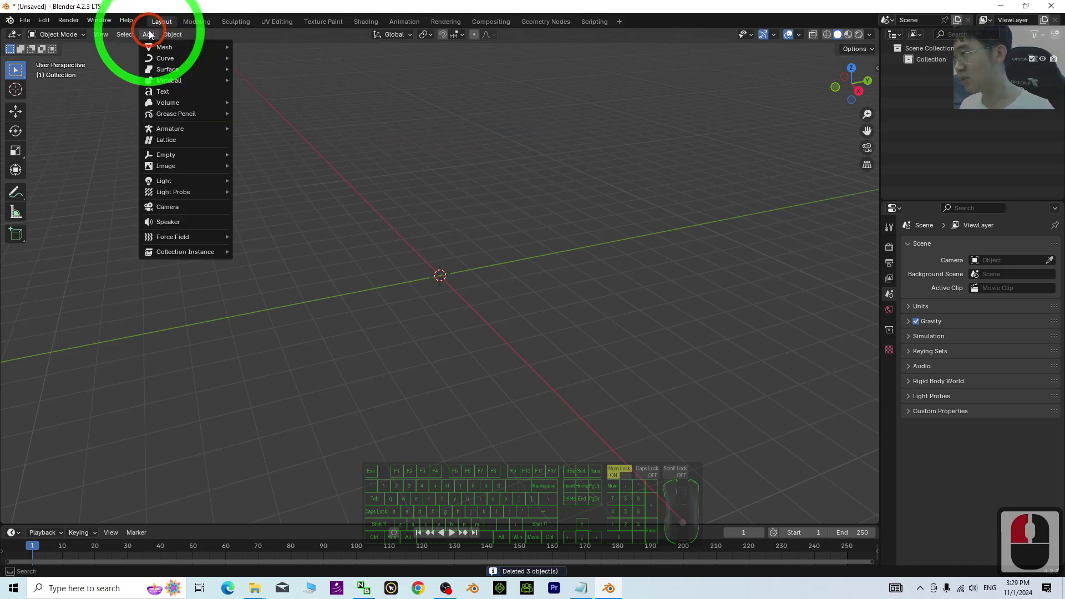
mouse_move(178, 175)
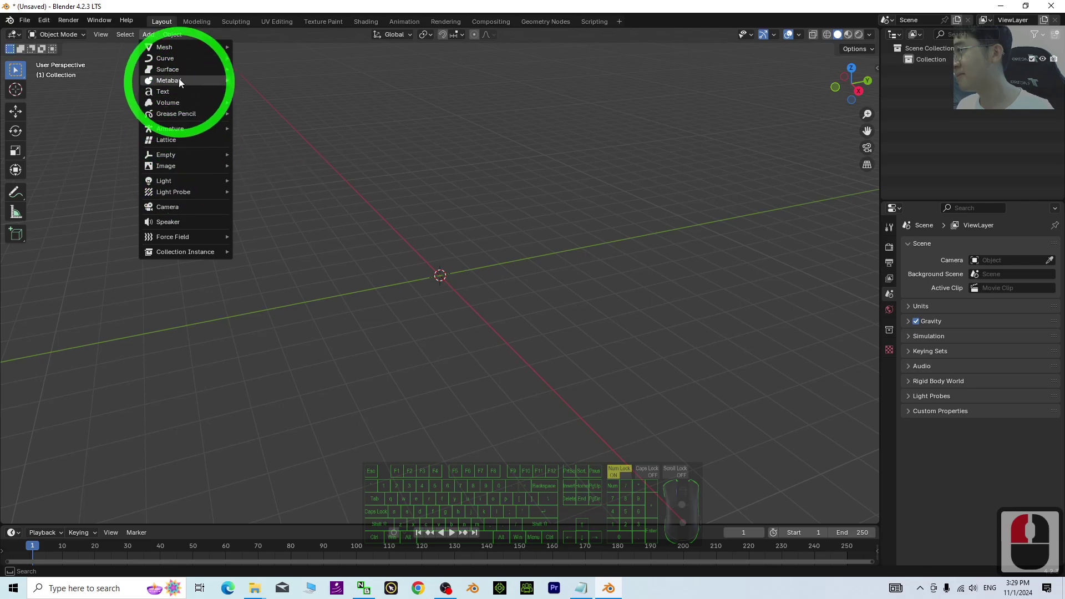
mouse_move(185, 47)
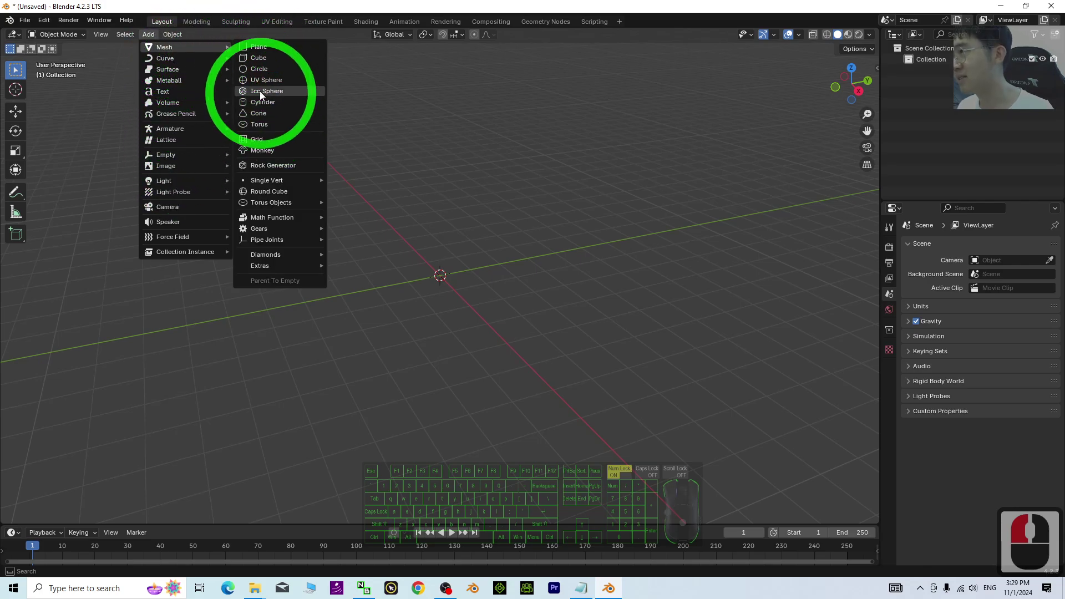
click(261, 68)
scroll(638, 300, up, 8)
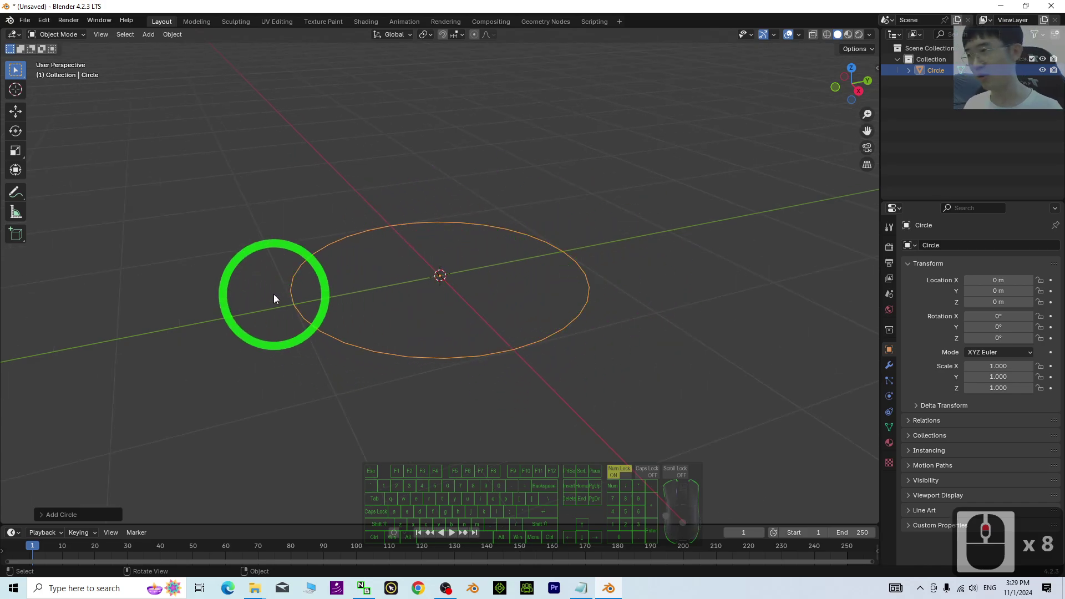
click(155, 36)
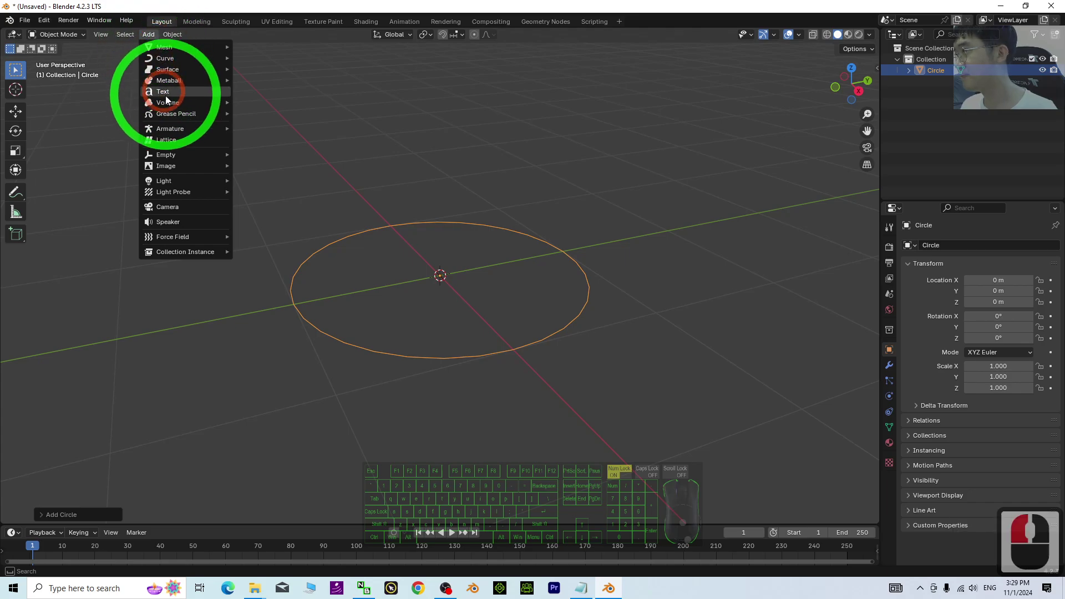
click(169, 156)
Step: Add a plain-axes empty and scale it down to 0.207
click(275, 156)
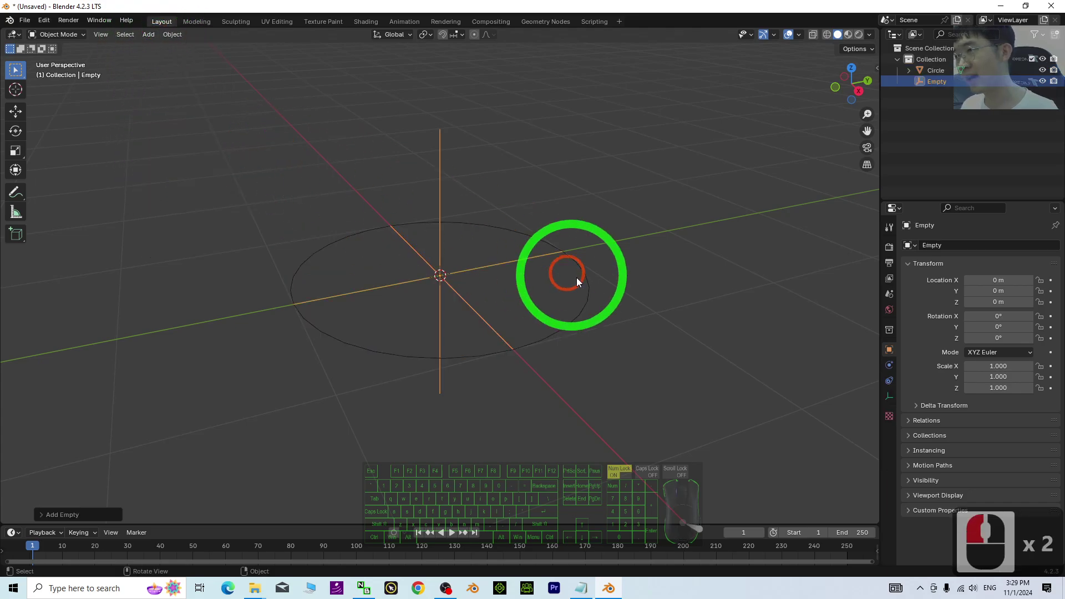
key(s)
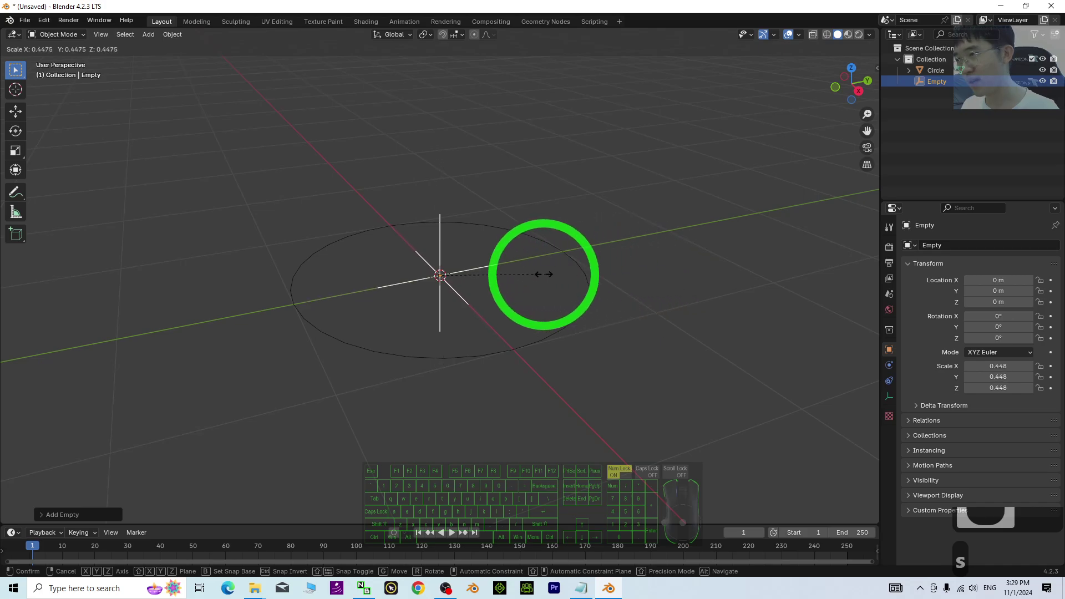
click(489, 274)
Step: Move the empty to Location Y = -1 m, onto the circle's rim
scroll(465, 301, up, 2)
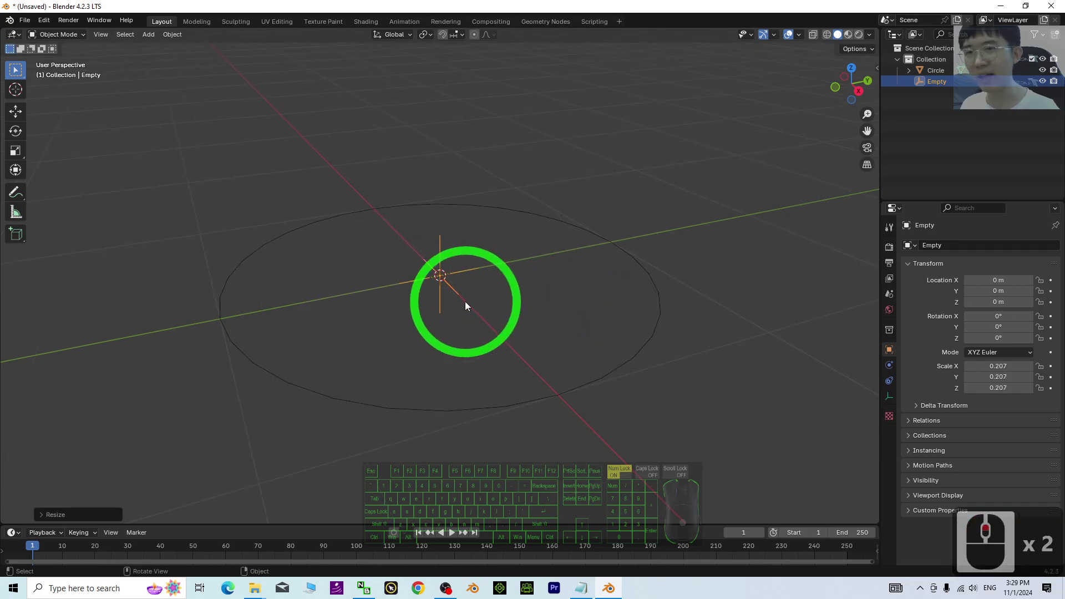
click(15, 111)
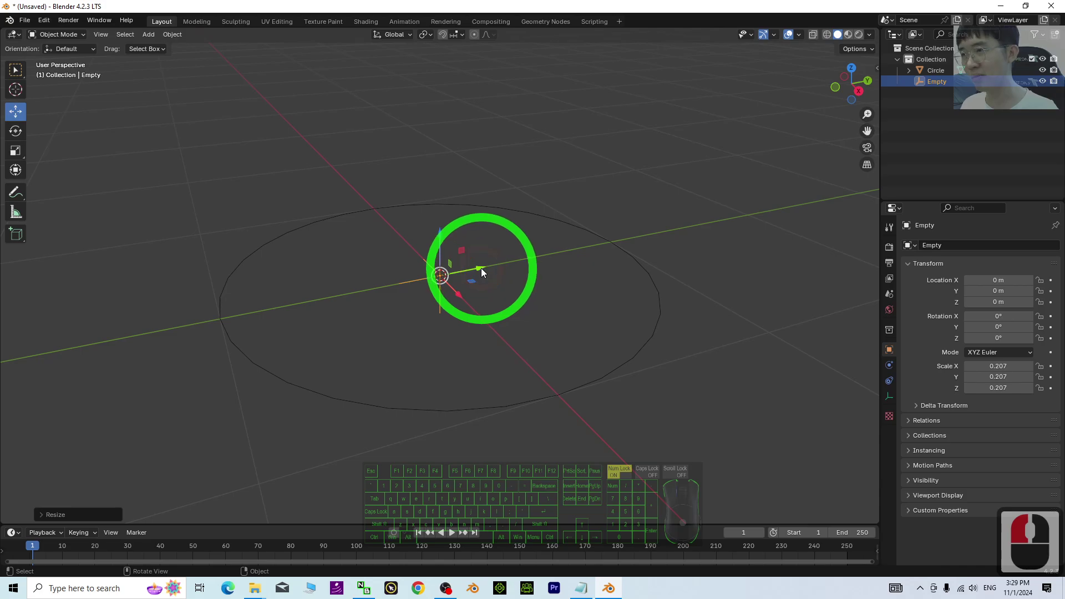
drag(482, 272, 372, 293)
double_click(987, 290)
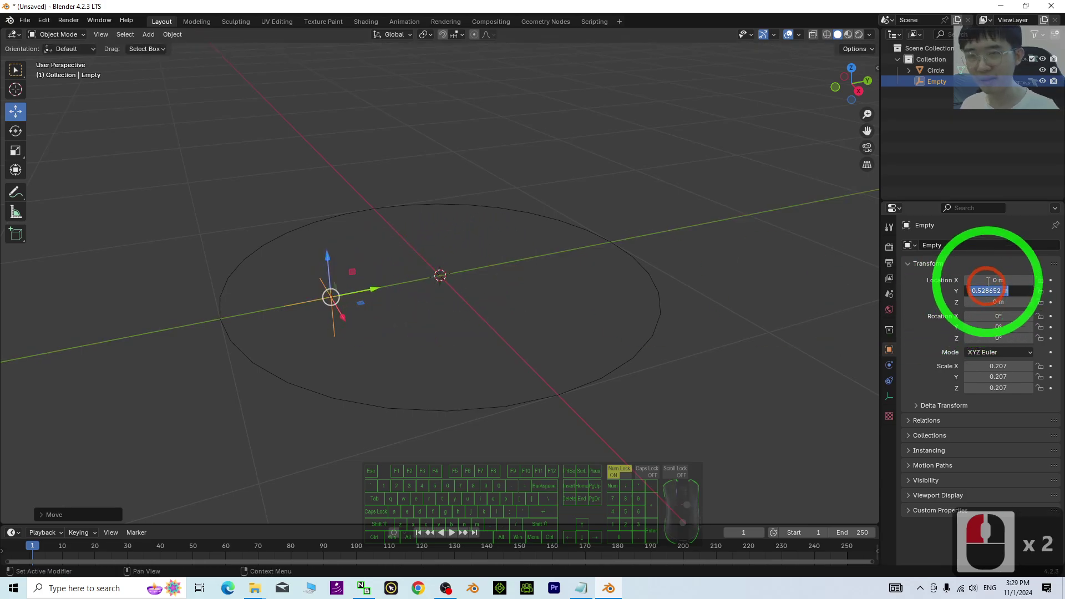
text(-1)
key(Return)
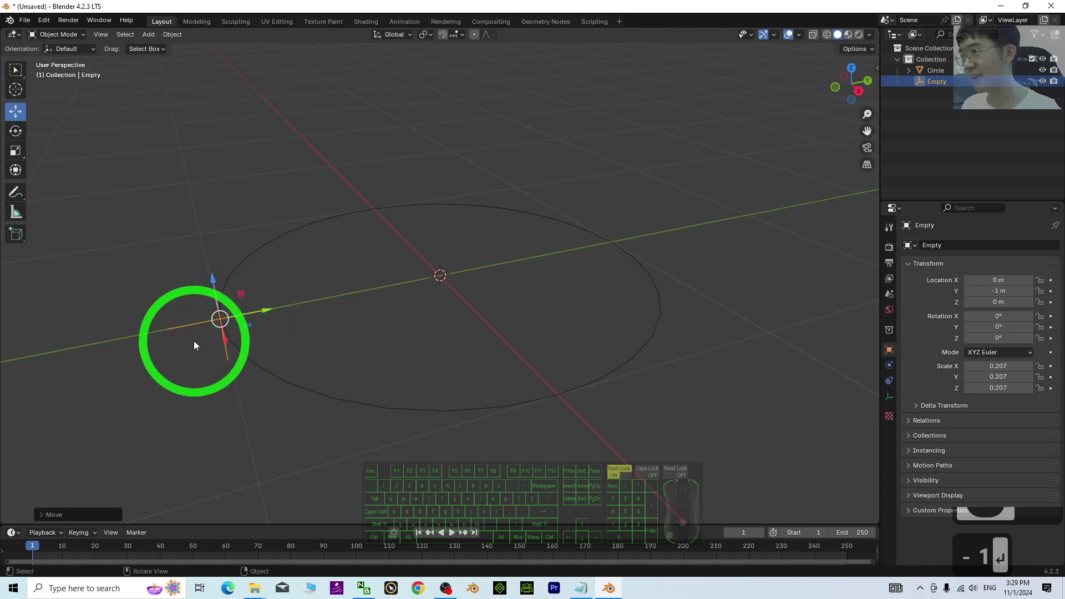
Step: Select the circle together with the empty, ready for parenting
middle_drag(354, 327, 224, 408)
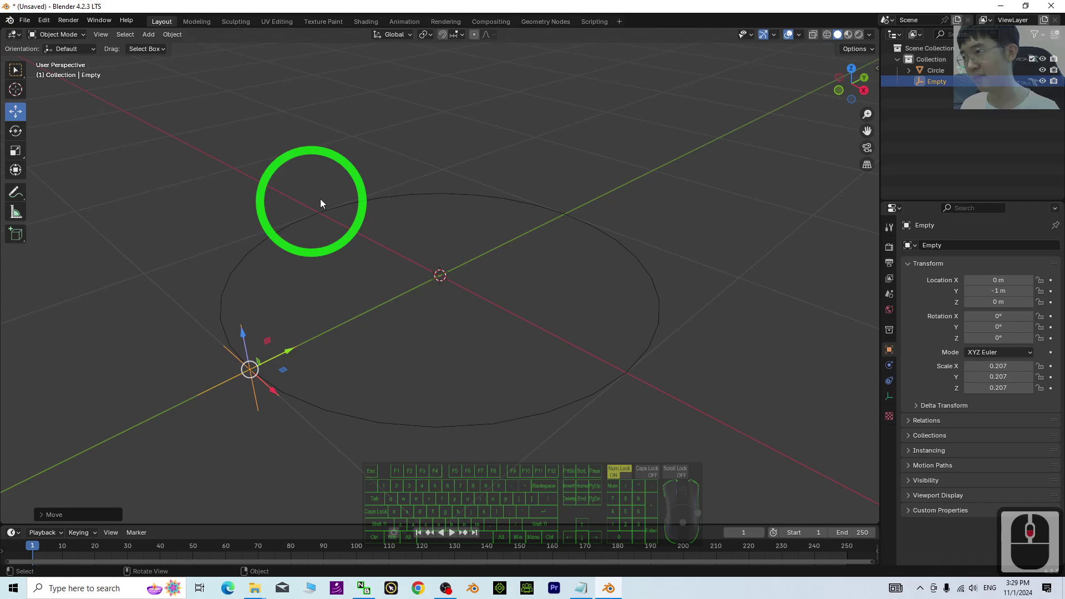
middle_drag(606, 399, 565, 371)
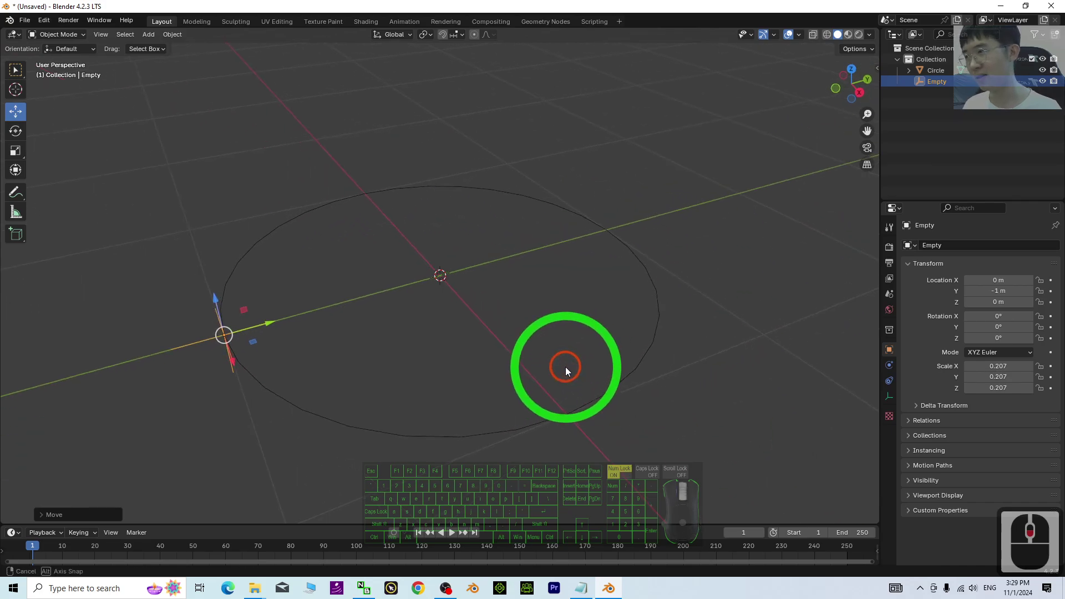
double_click(209, 337)
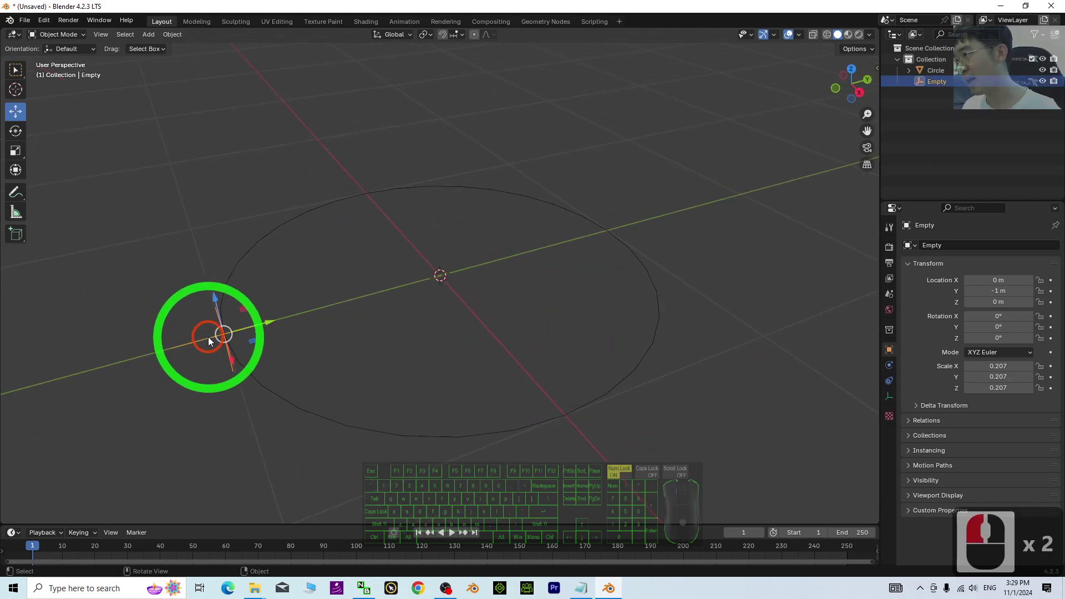
shift+click(378, 434)
Step: Parent the empty to the circle, rename it 'Circular motion reference', and reselect the circle
key(ctrl+p)
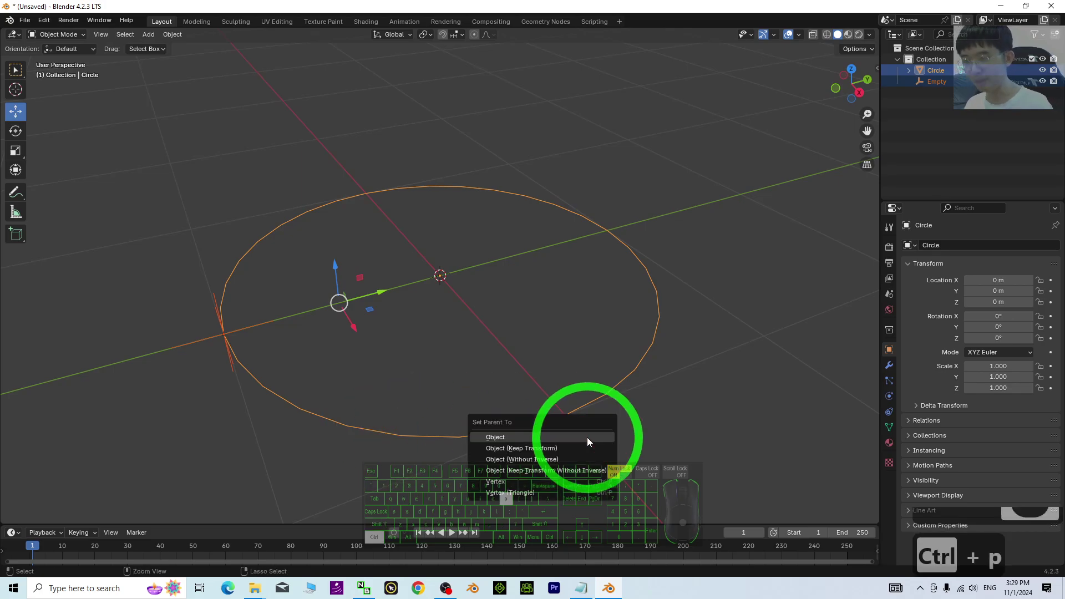
click(508, 439)
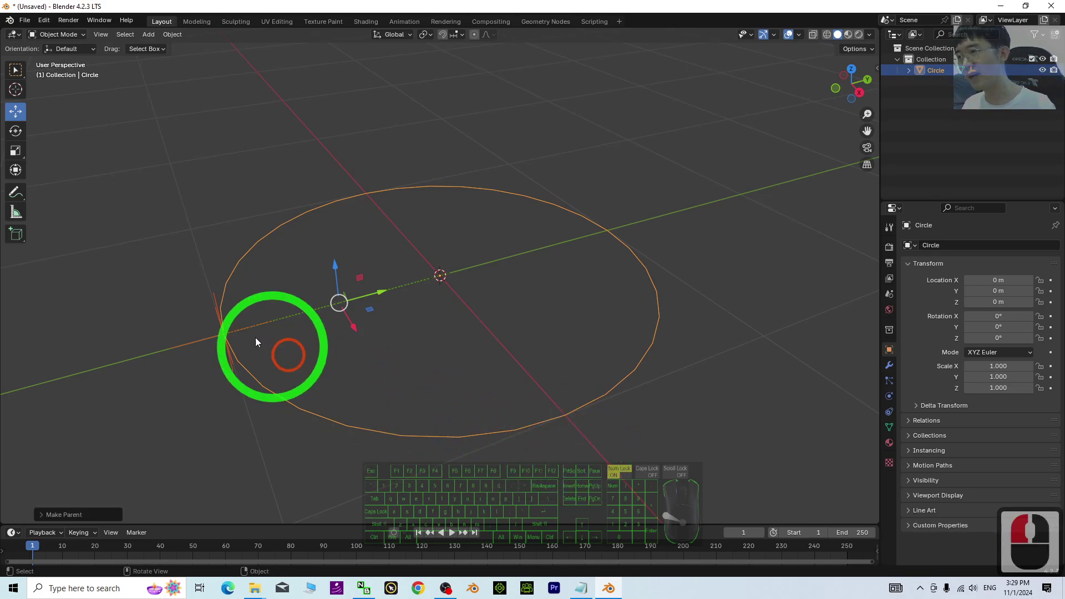
click(909, 71)
double_click(949, 92)
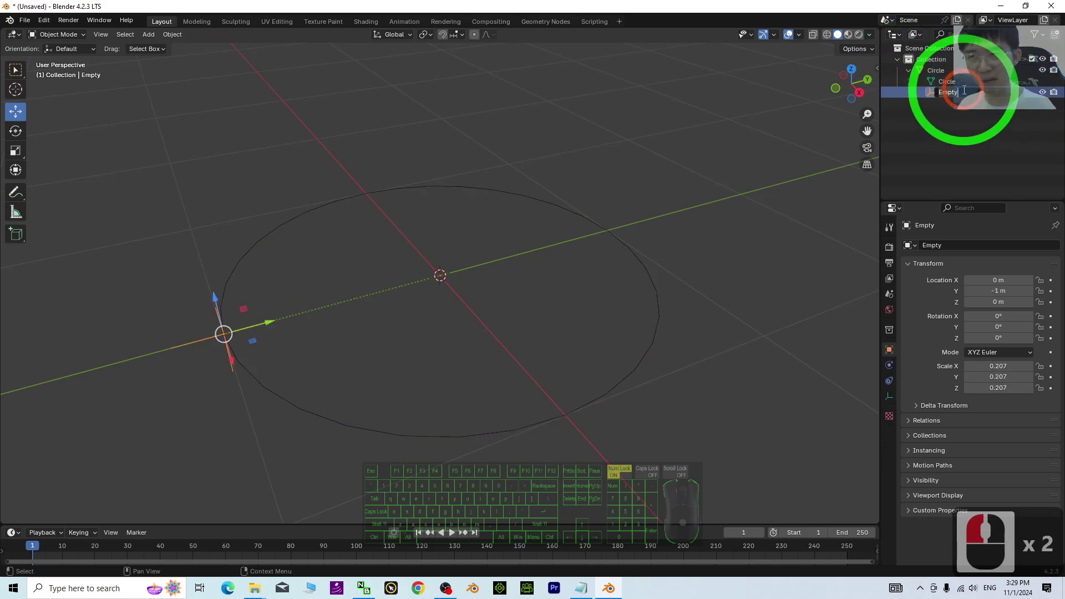
text(Circl)
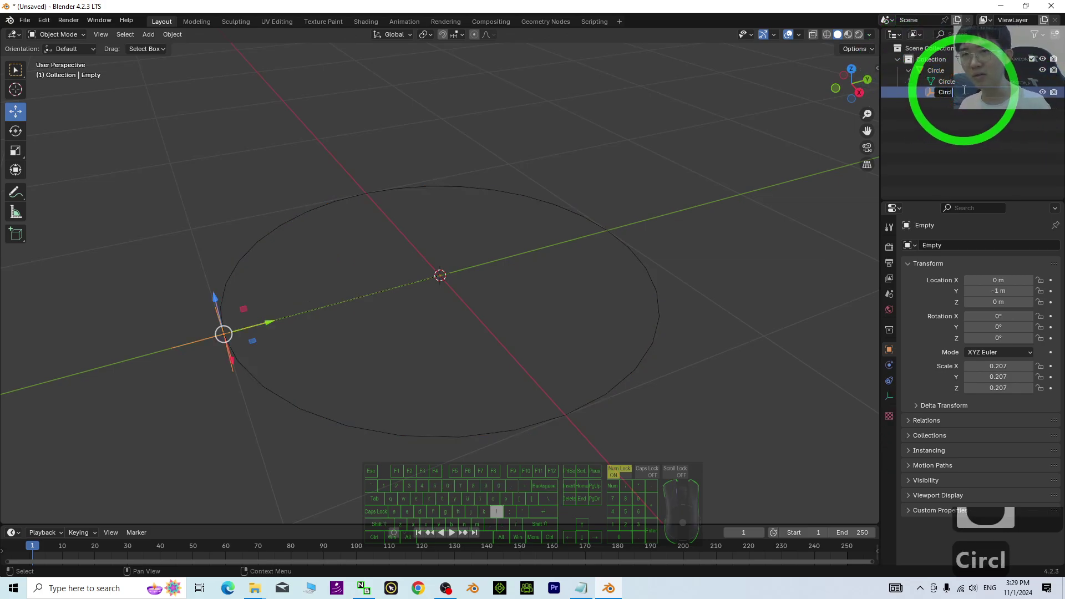
key(BackSpace)
text(ular motion reference)
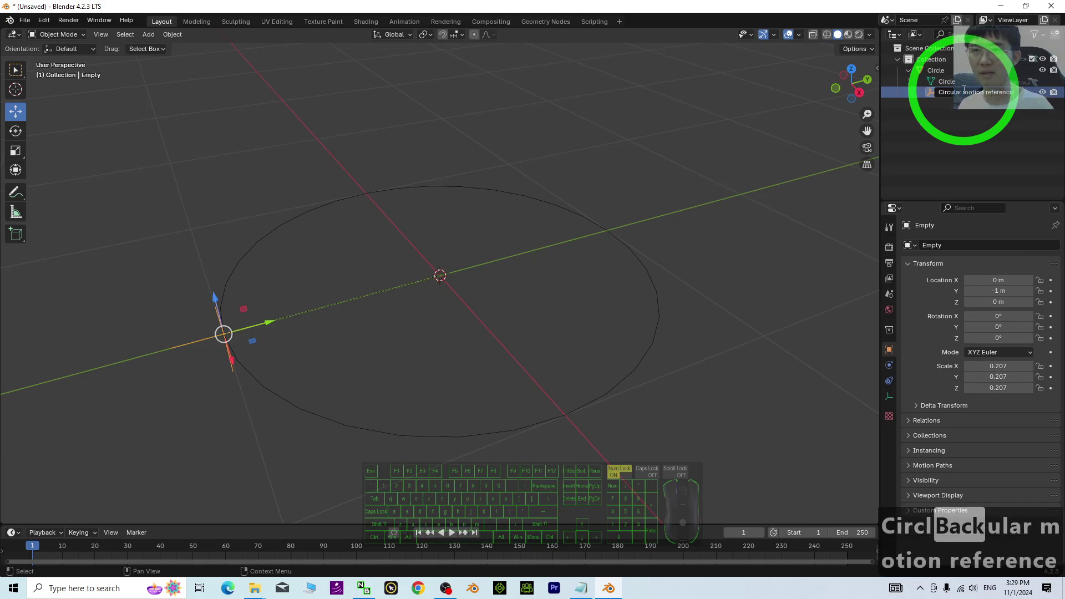
key(Return)
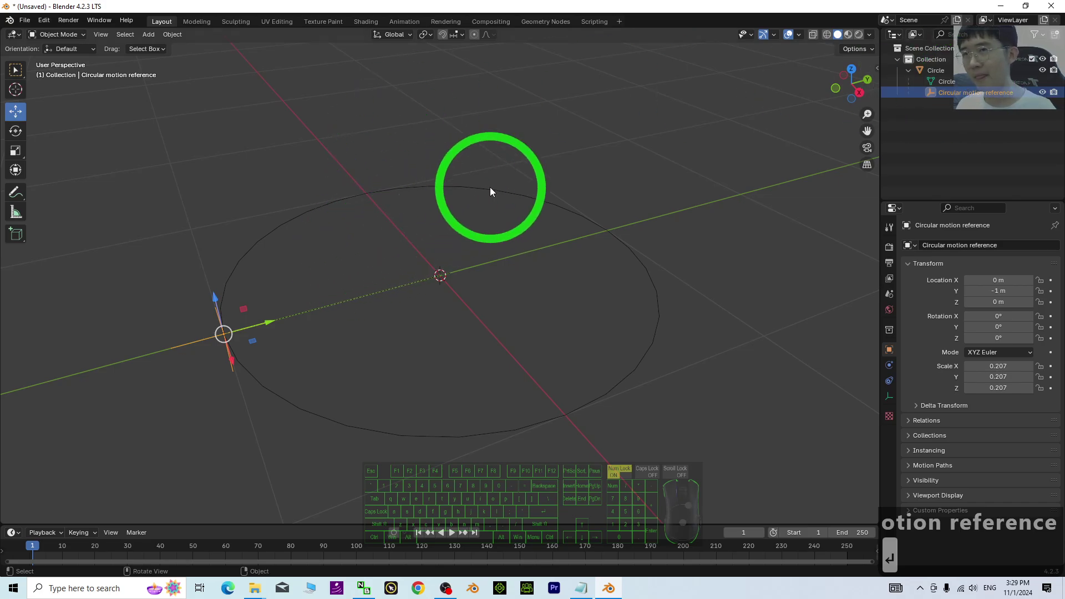
middle_drag(574, 302, 393, 385)
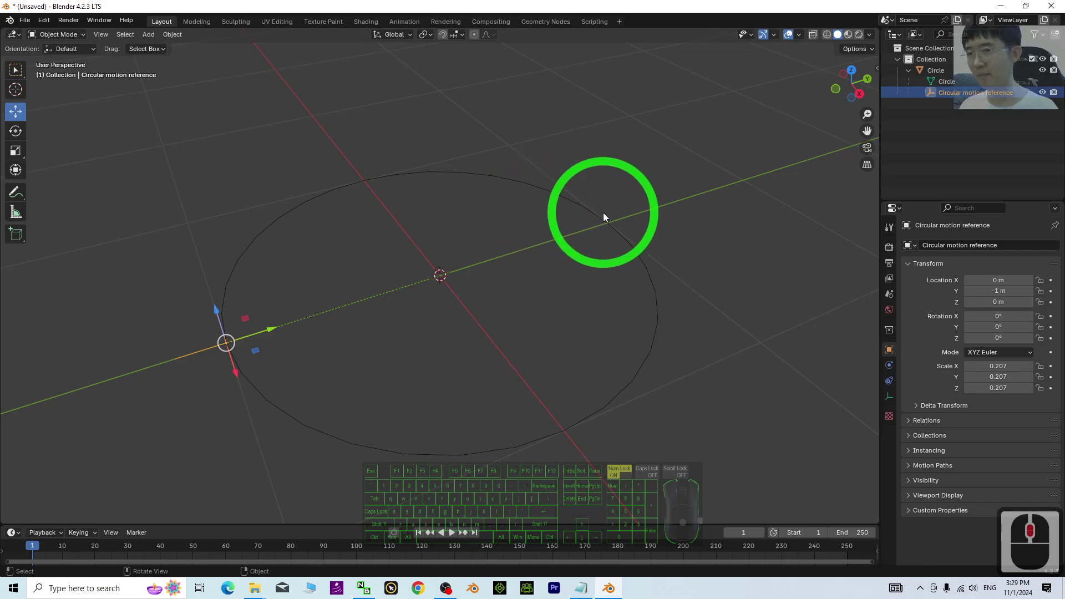
click(580, 209)
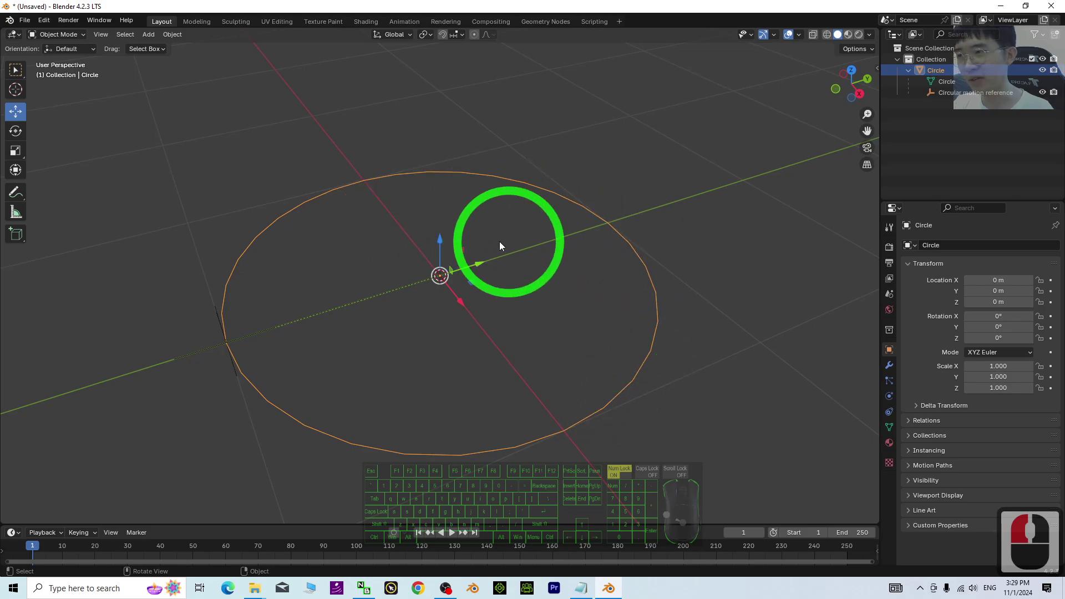
Step: Drive the circle's Z rotation with #frame/30, reading 1.9099° at frame 1
click(16, 132)
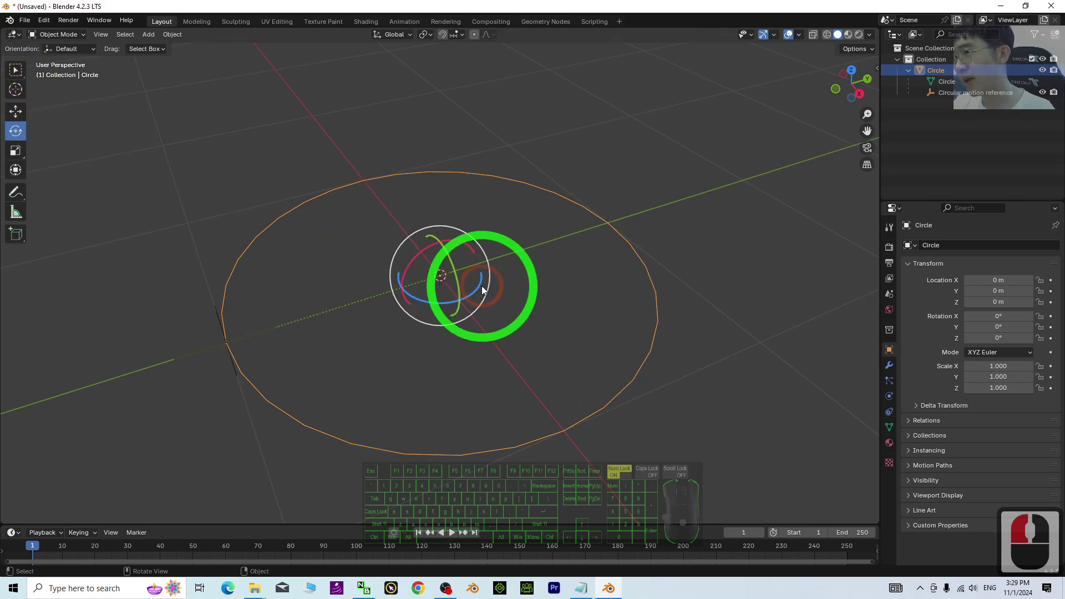
drag(482, 285, 446, 304)
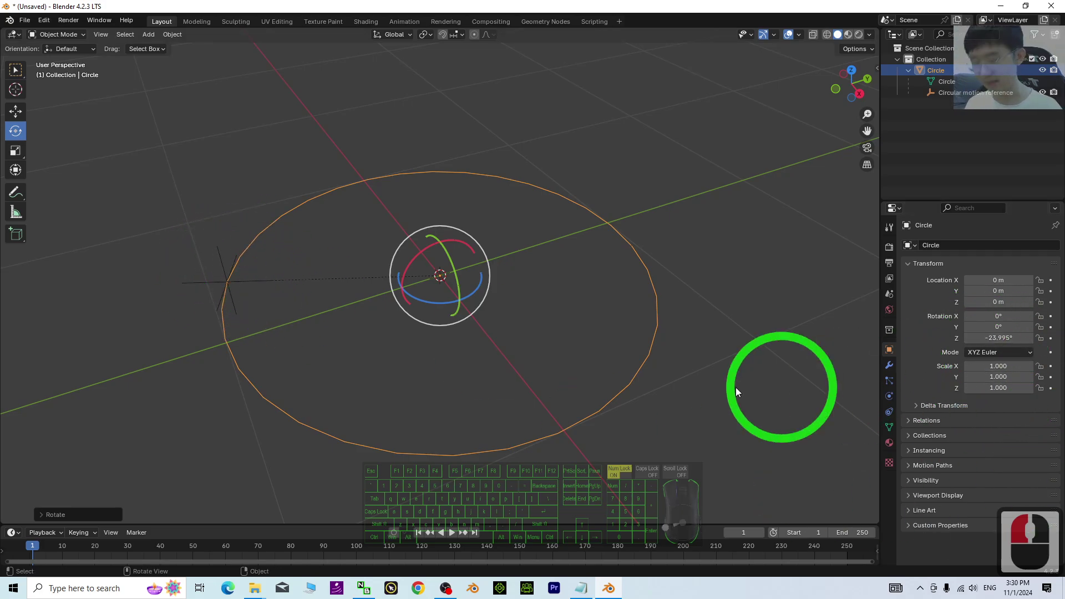
key(ctrl+z)
click(991, 340)
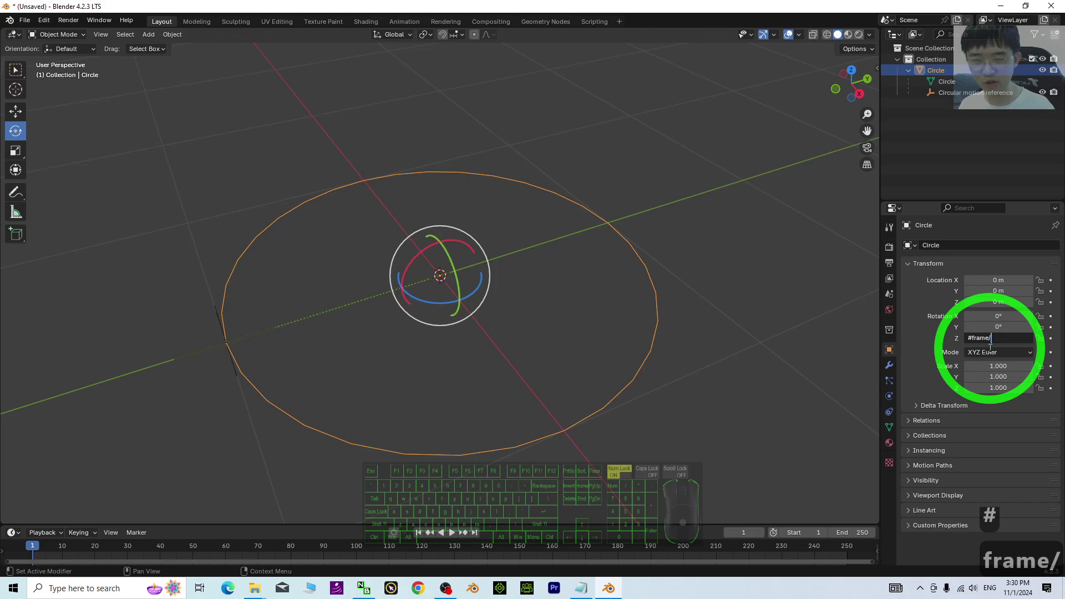
text(#frame/)
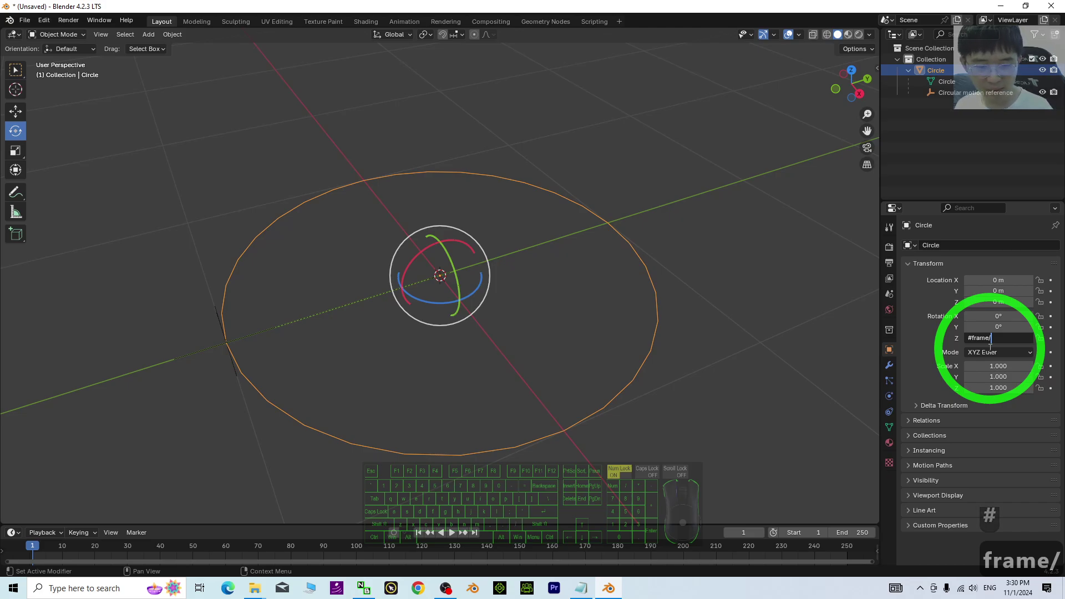
text(30)
key(Return)
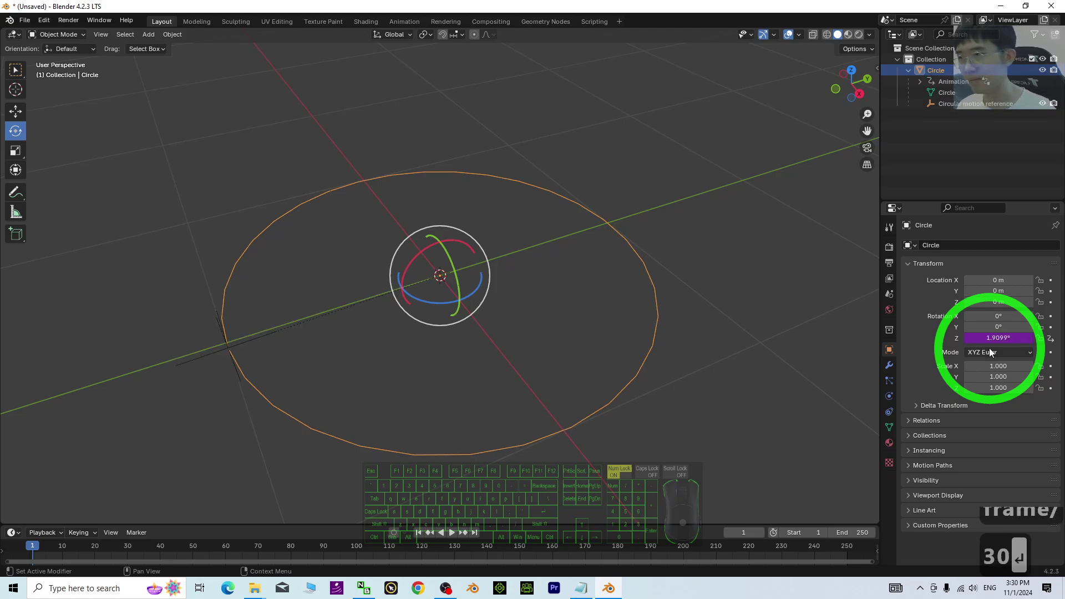
Step: Play the animation to check the empty orbiting the rim, then return to frame 1
click(450, 532)
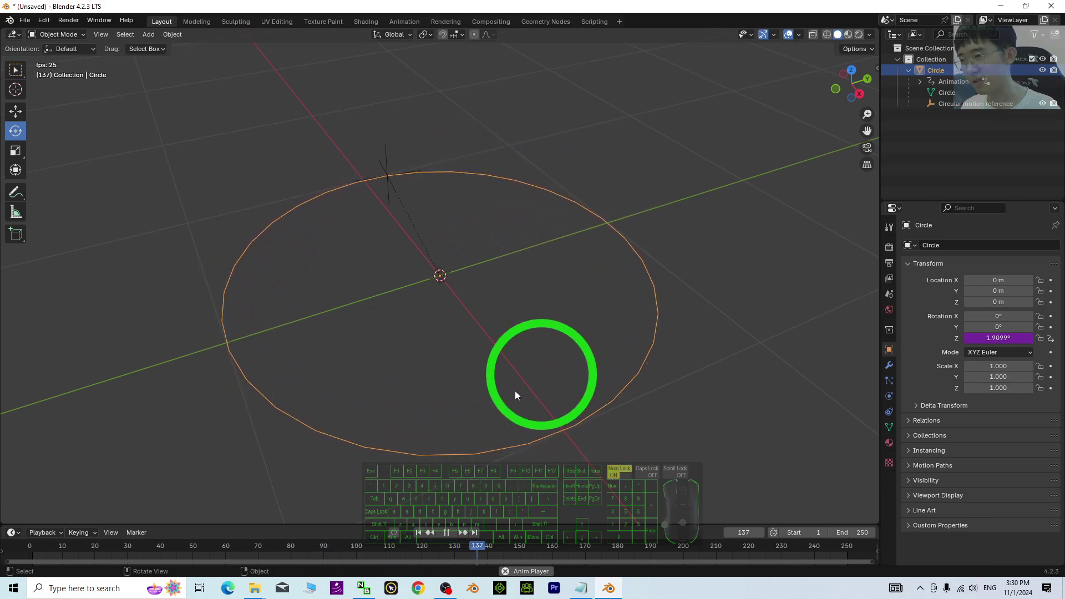
click(444, 533)
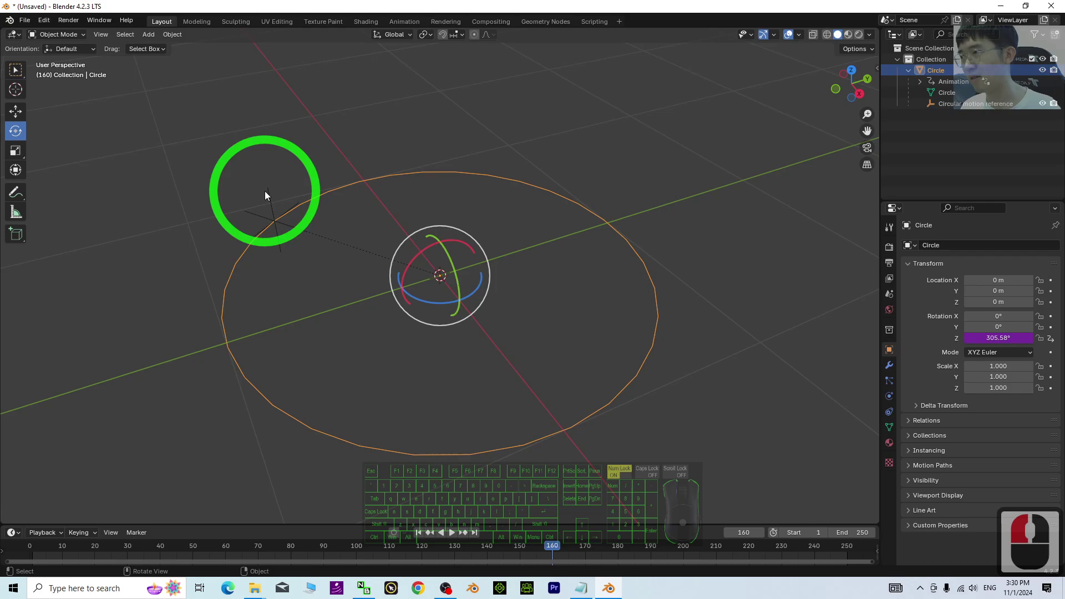
click(267, 194)
click(451, 534)
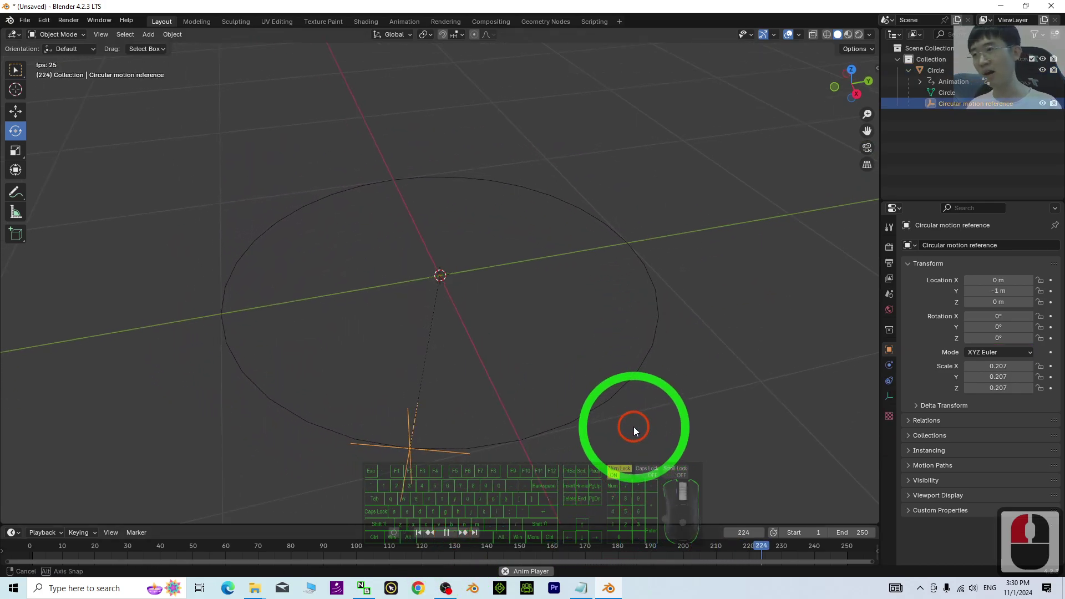
click(444, 534)
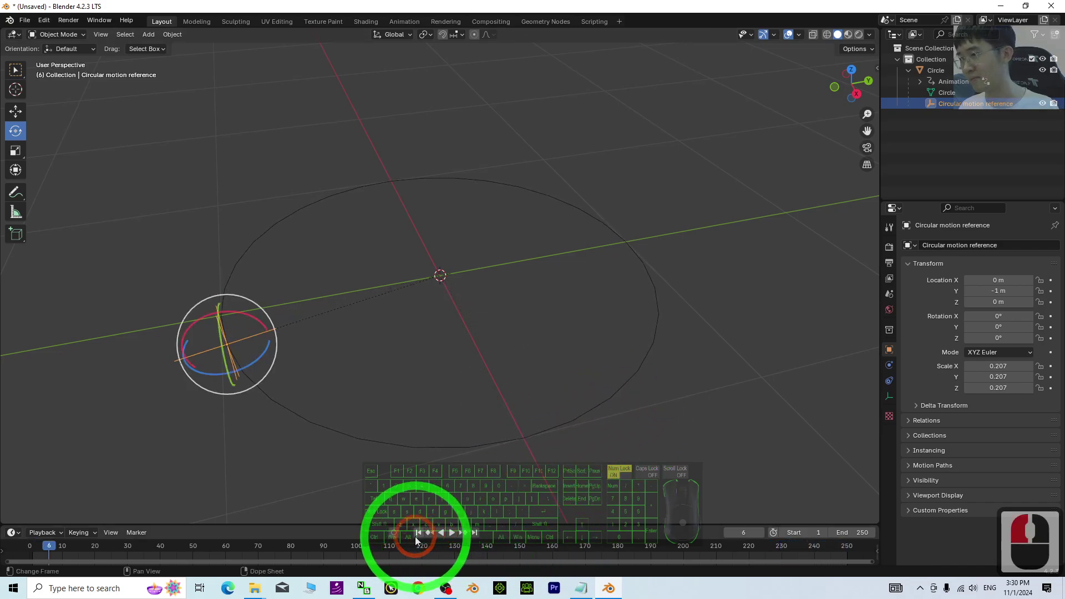
click(419, 533)
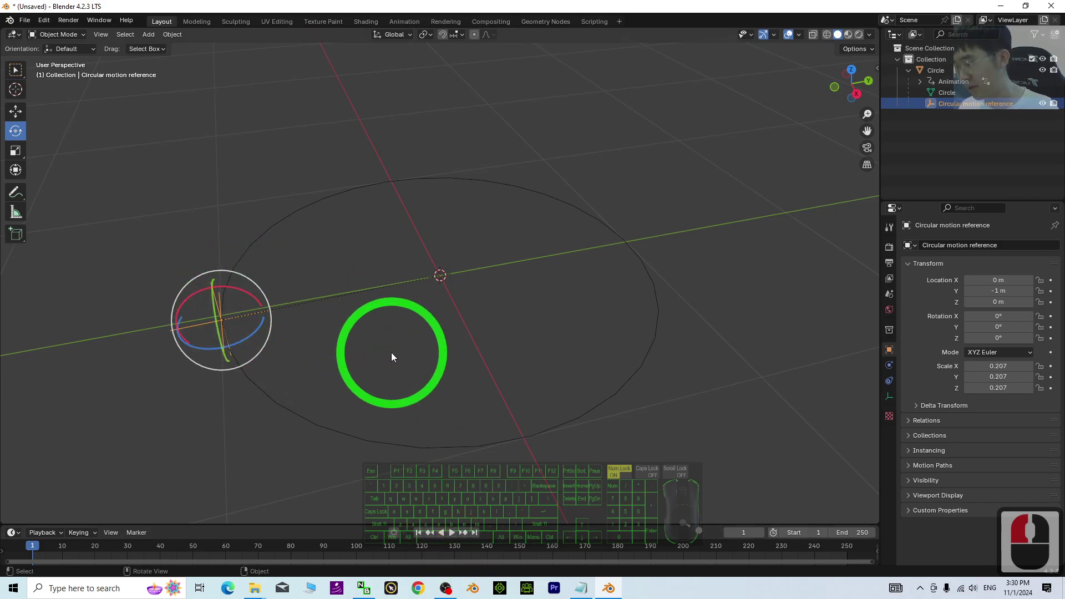
Step: Scale the Circular motion reference empty down to 0.129 and rewind to frame 1
key(s)
click(341, 346)
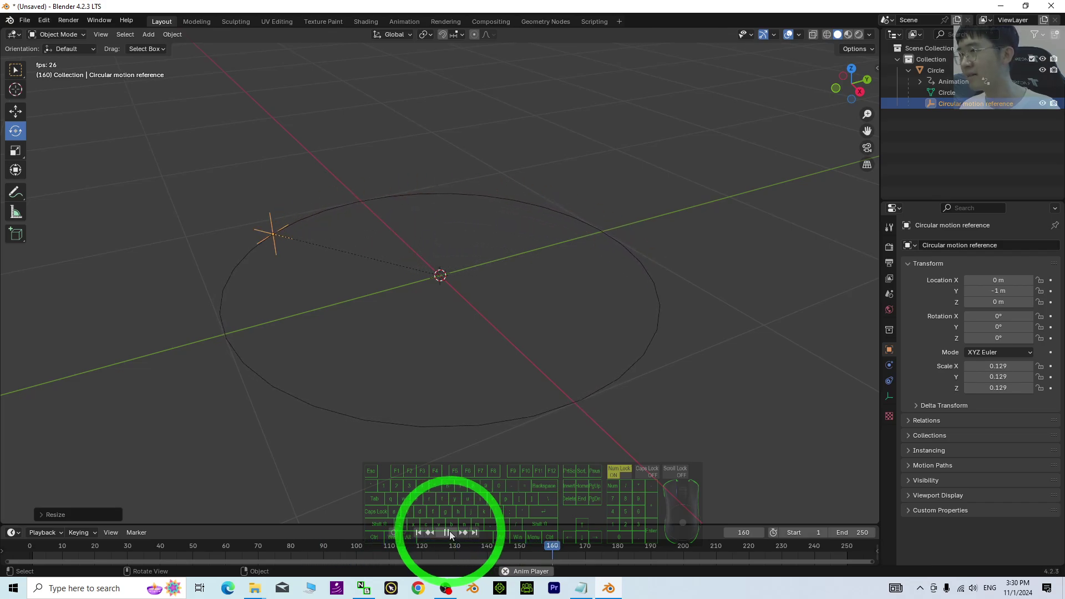
click(447, 532)
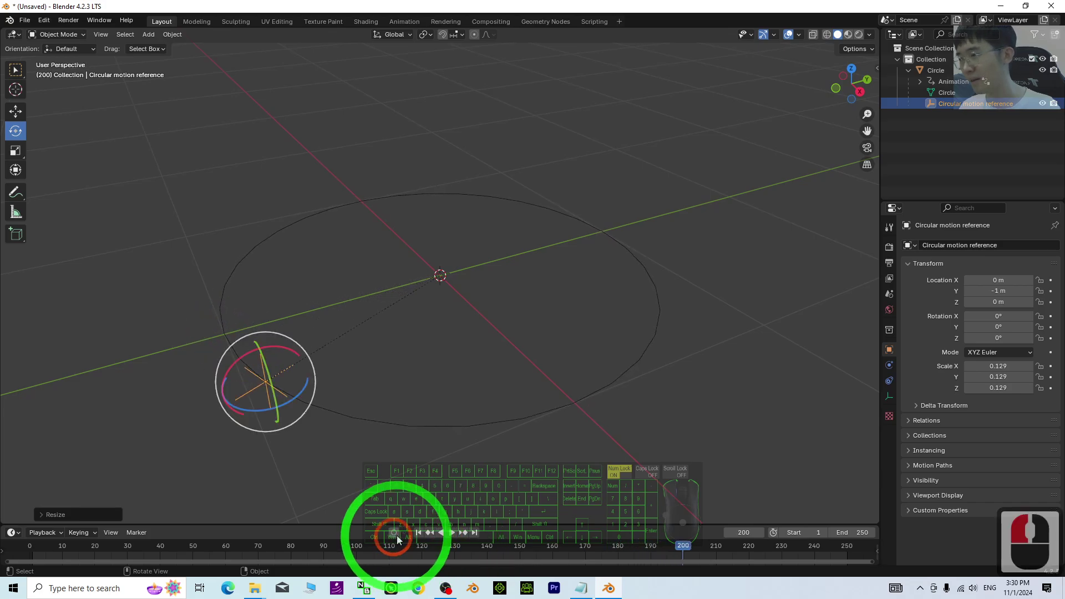
click(418, 533)
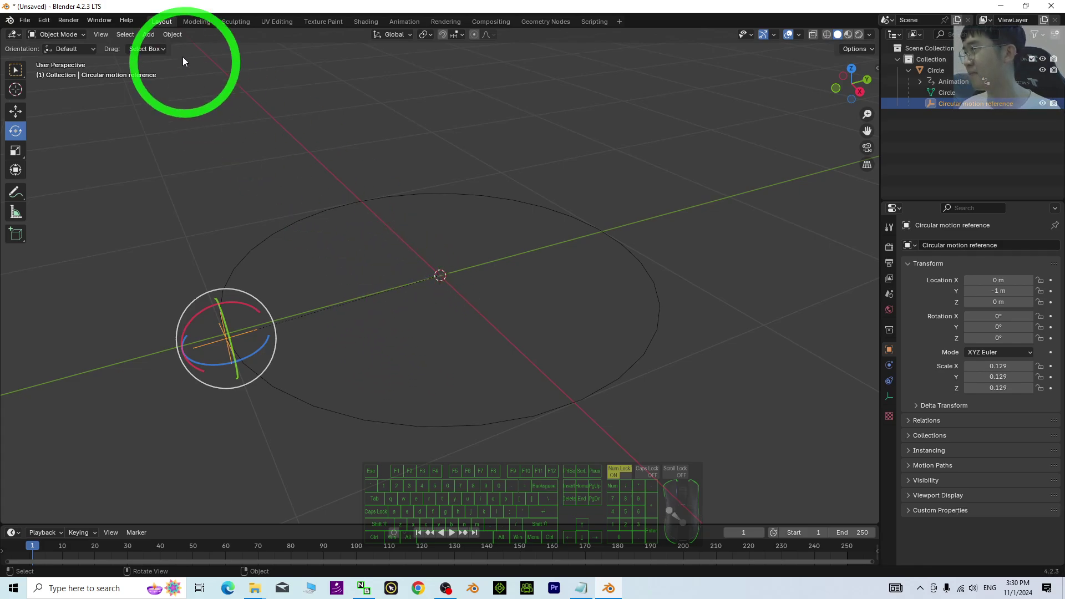
Step: Add a second plain-axes empty at the origin, scale it to 0.207, and start renaming it
click(148, 34)
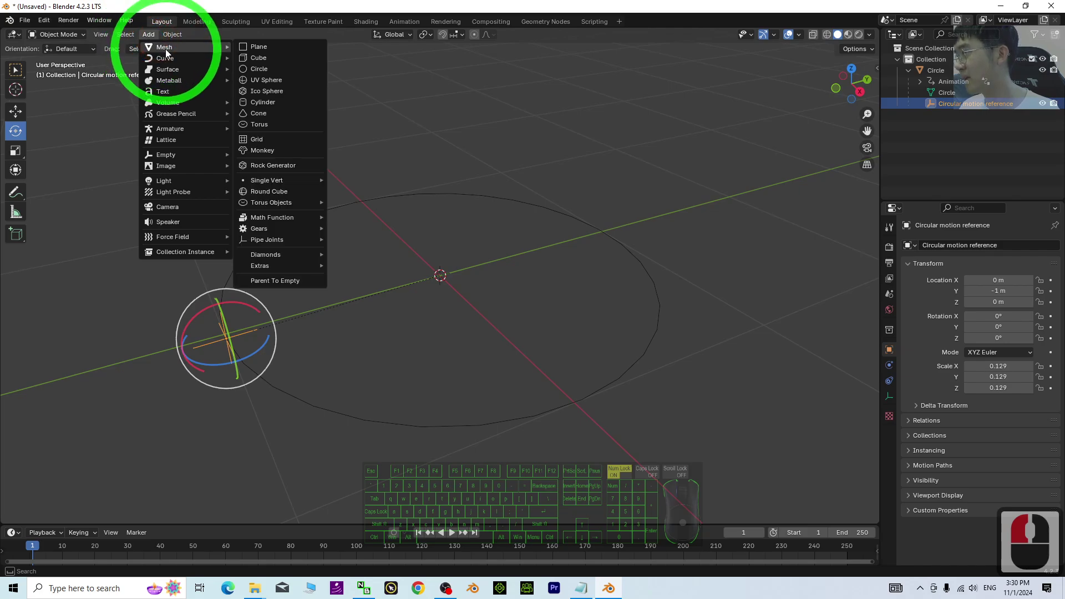
click(172, 157)
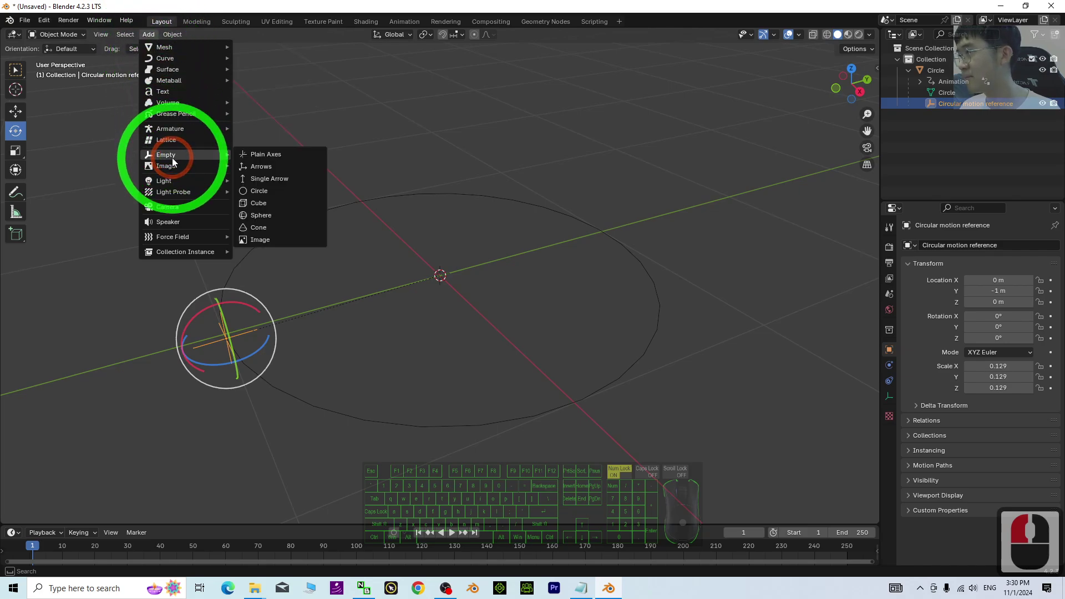
click(258, 155)
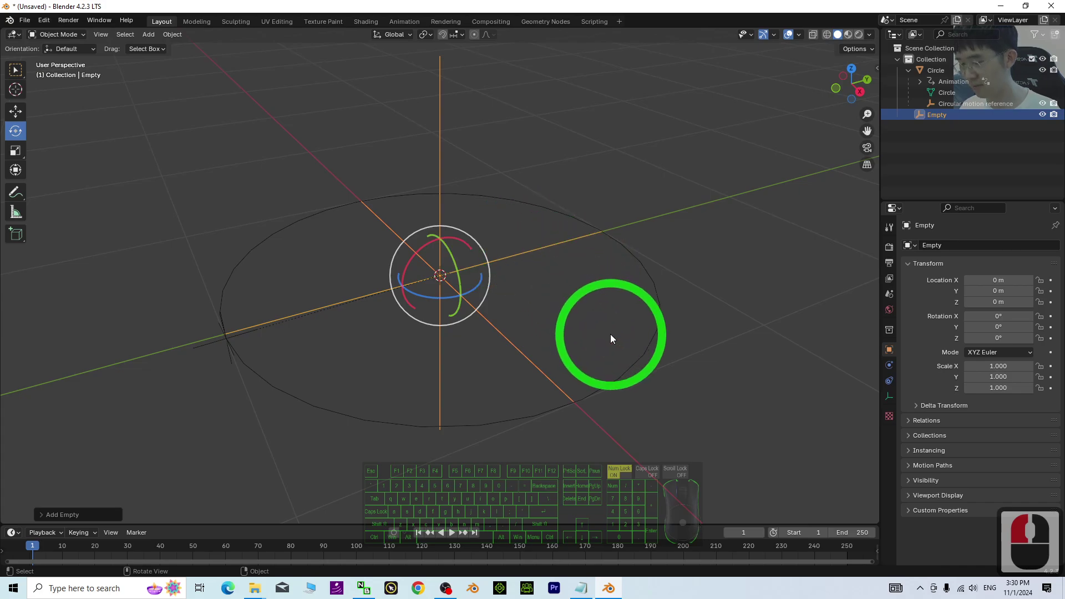
key(s)
click(474, 284)
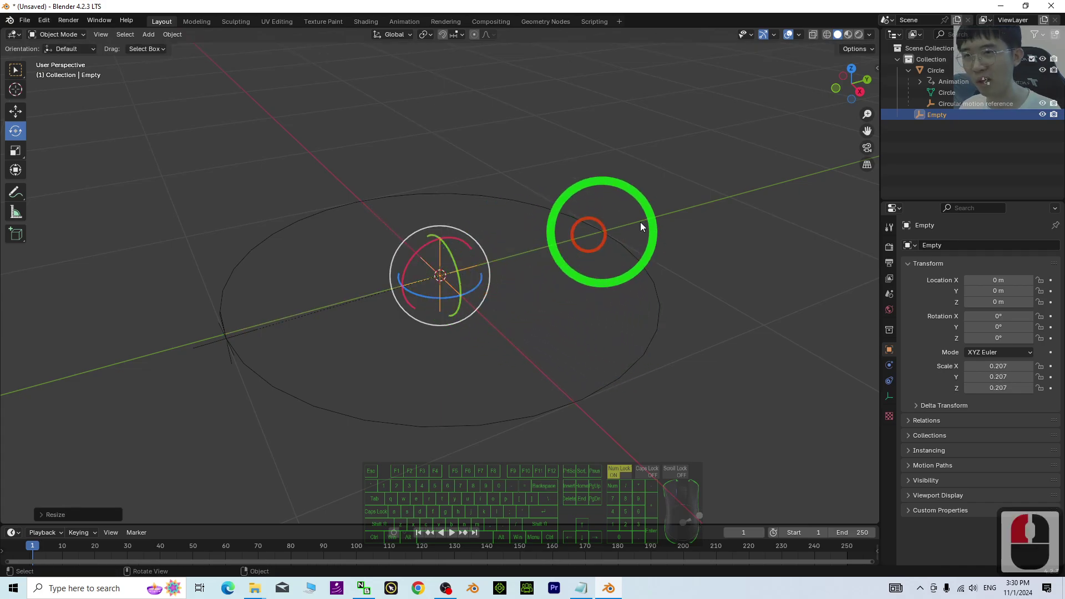
triple_click(939, 115)
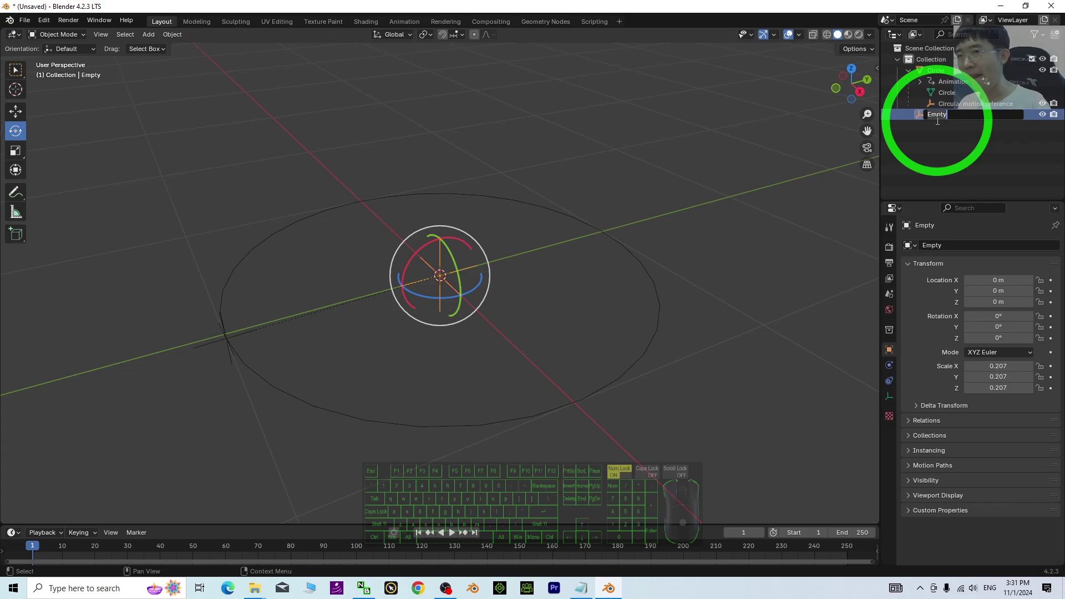
Step: Replace the Outliner name 'Empty' with 'ocillation reference', fixing typos along the way
key(BackSpace)
key(BackSpace)
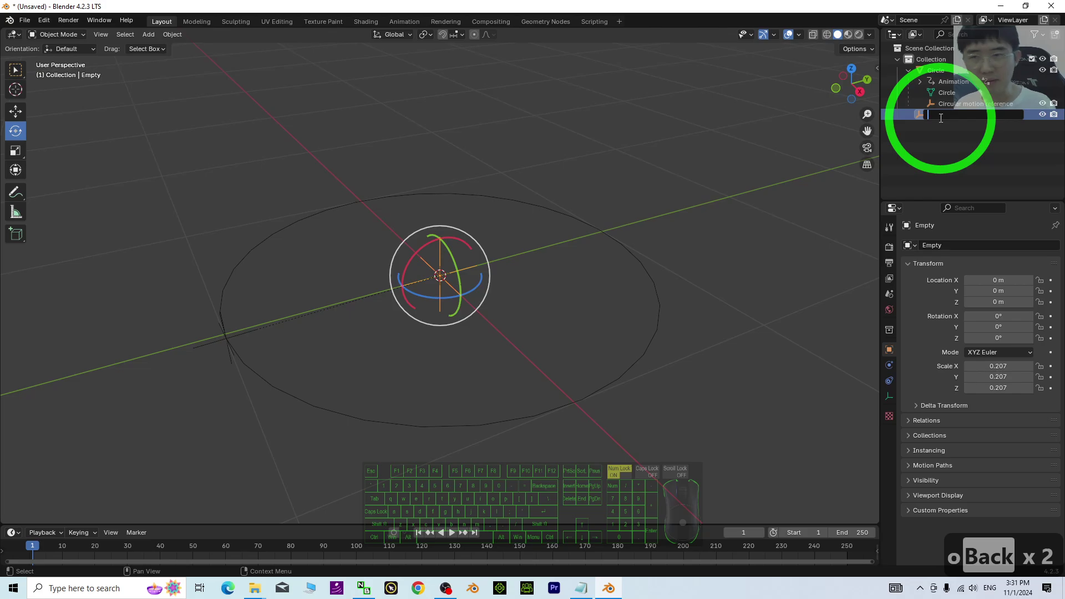
text(location)
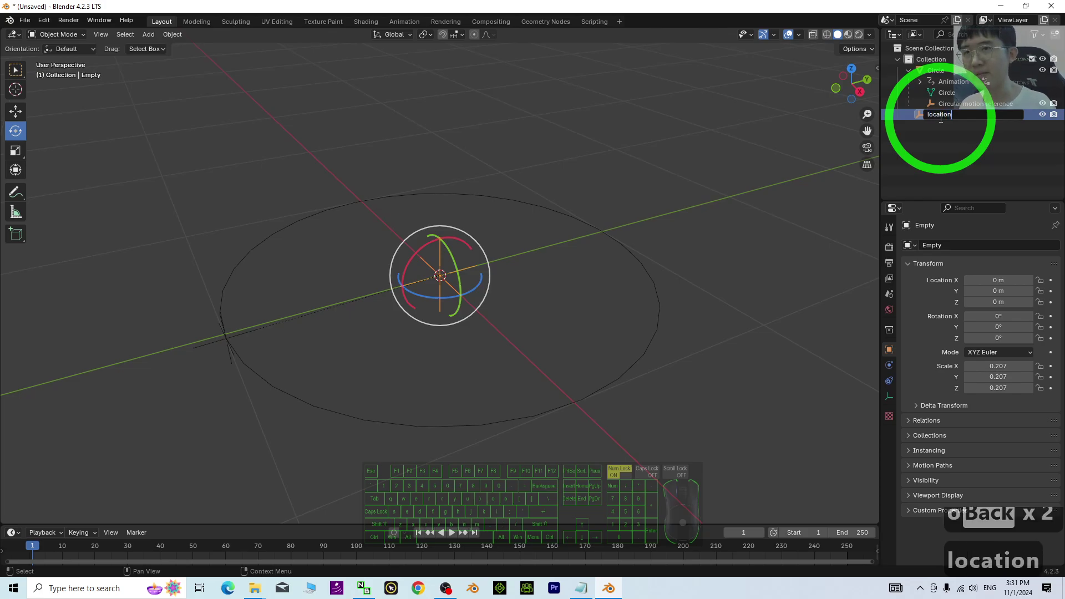
text( rere)
key(BackSpace)
text(fe)
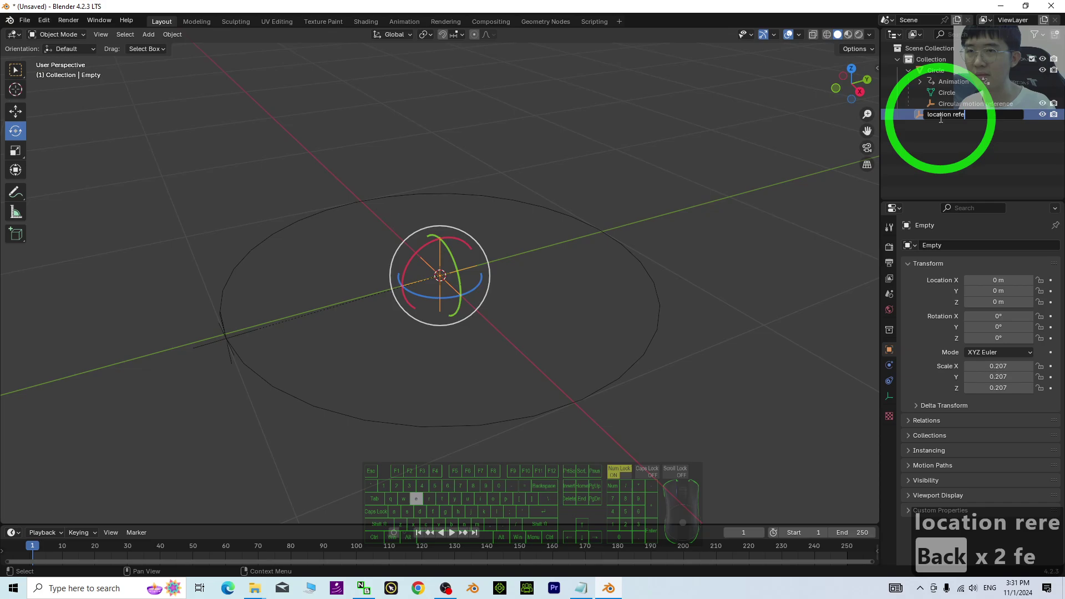
text(rence)
key(Left)
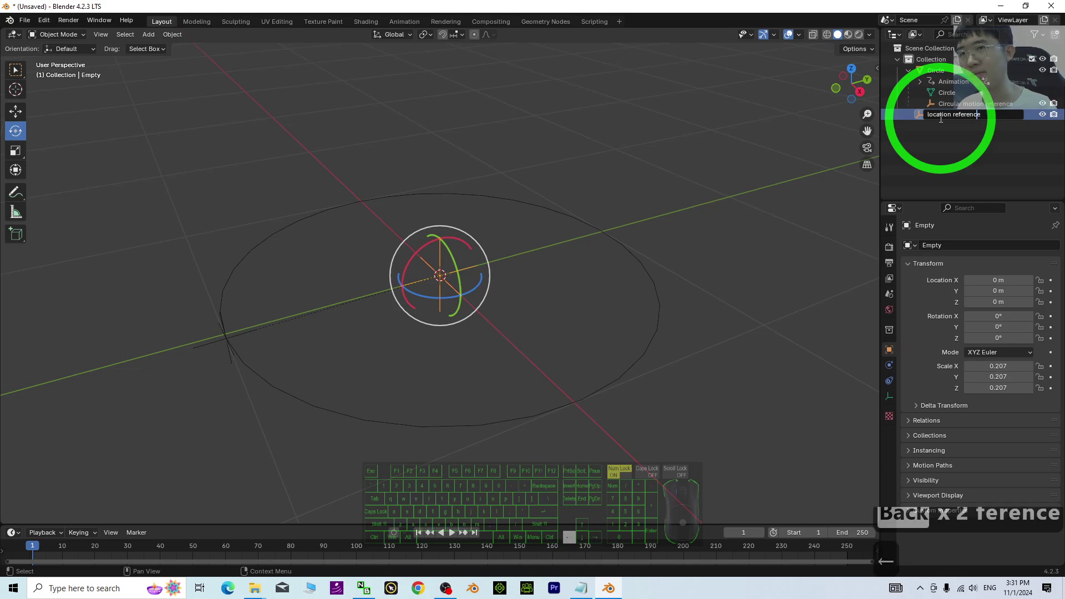
key(BackSpace)
key(BackSpace)
key(BackSpace)
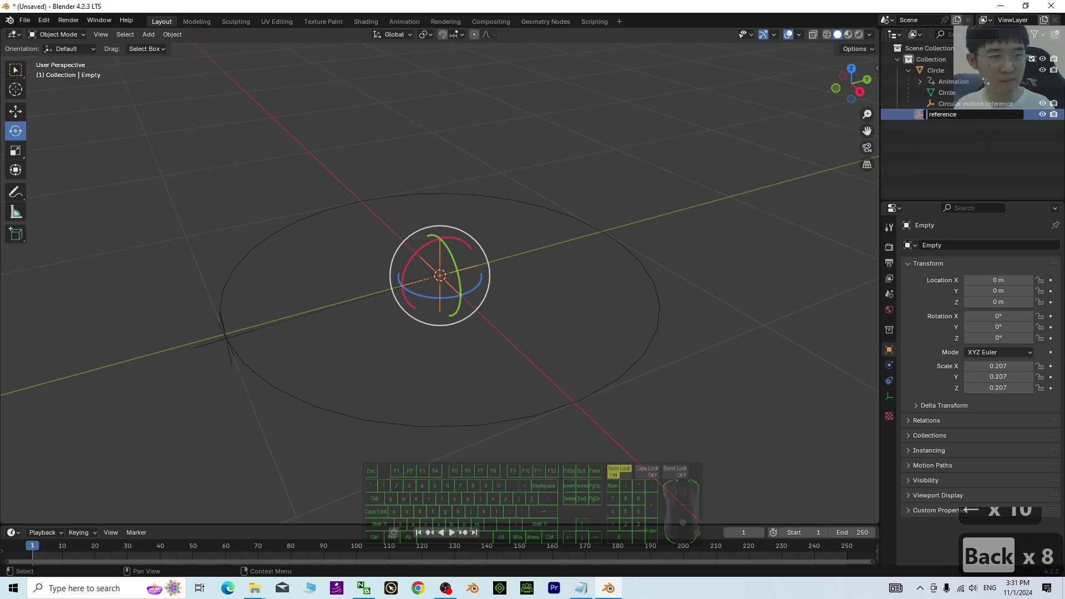
click(931, 114)
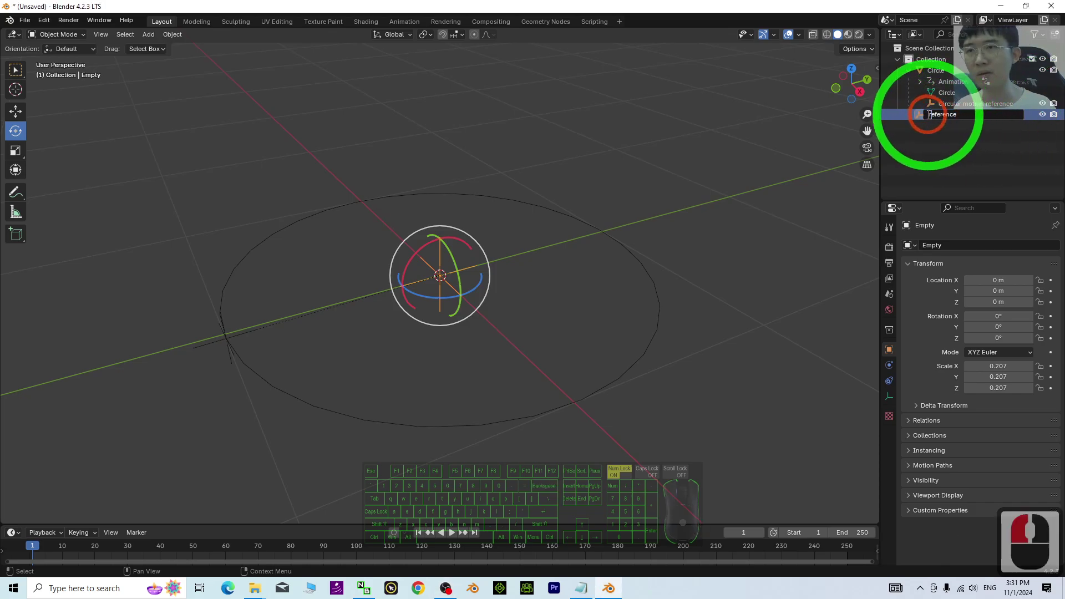
click(930, 115)
text(ocillation)
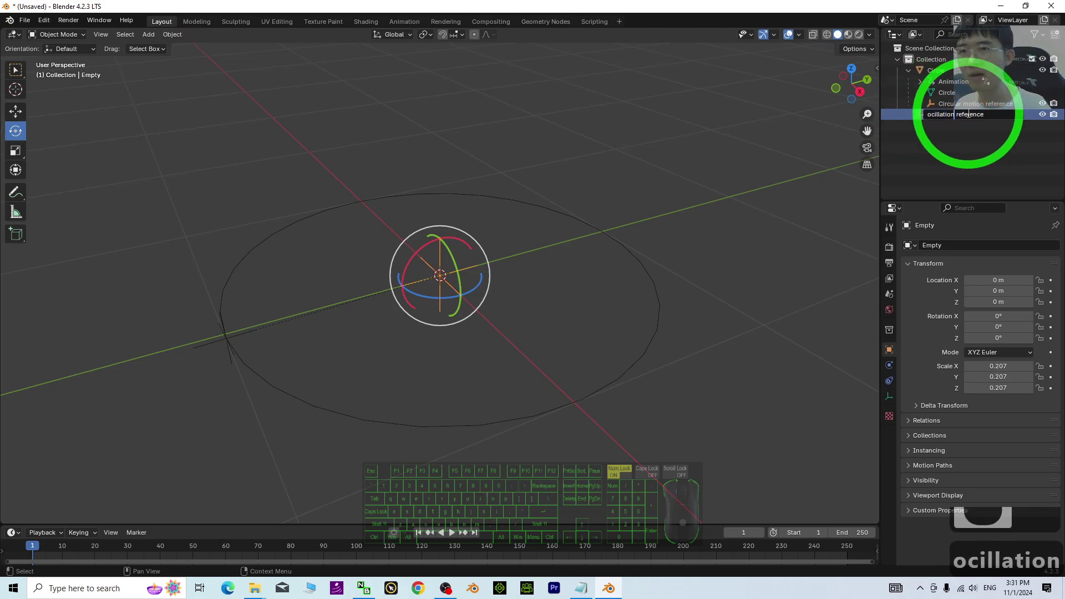
click(957, 144)
Step: Slide the ocillation reference empty along X, then reset its X location to 0 m
scroll(448, 291, up, 4)
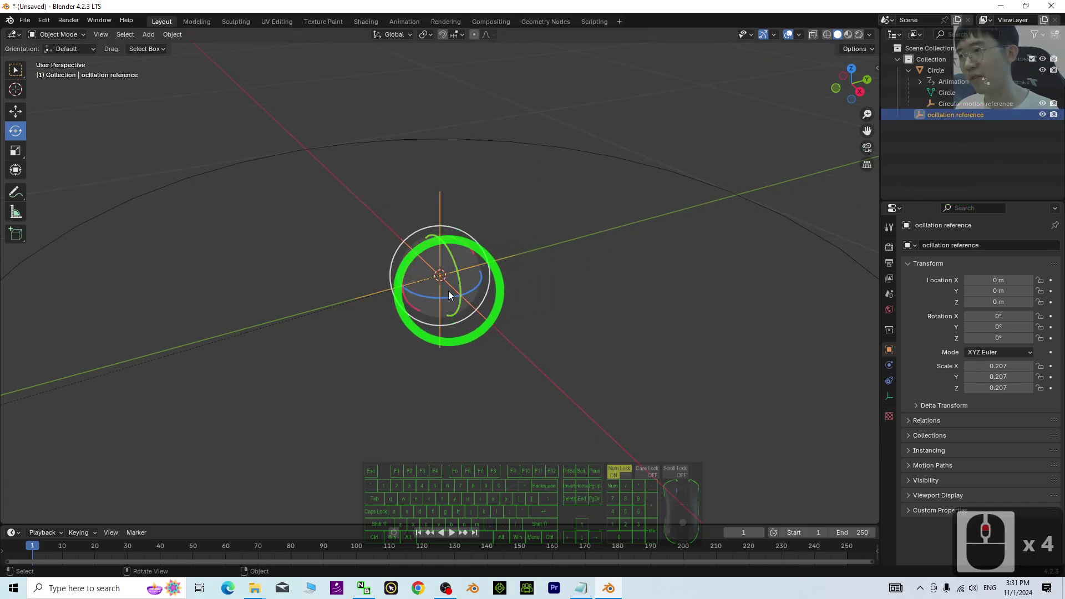
scroll(431, 256, down, 3)
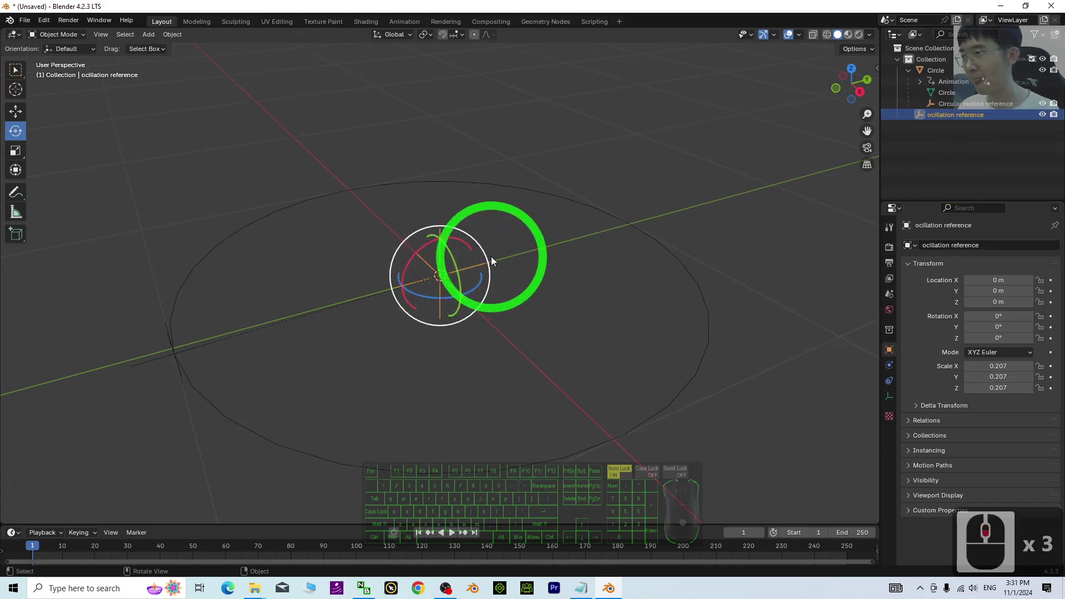
scroll(469, 279, down, 3)
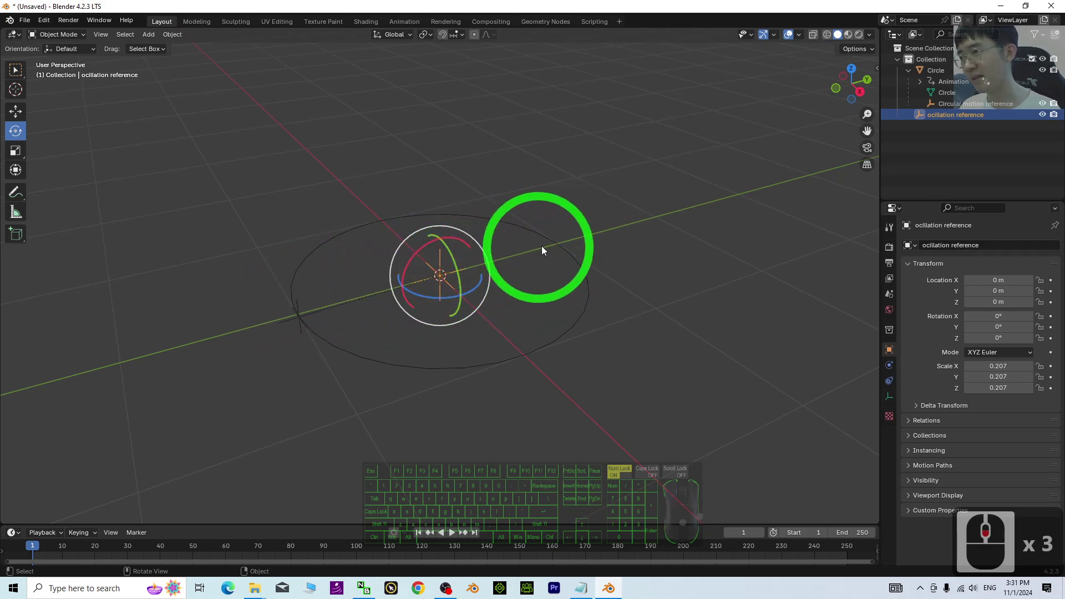
middle_drag(404, 328, 447, 358)
click(17, 112)
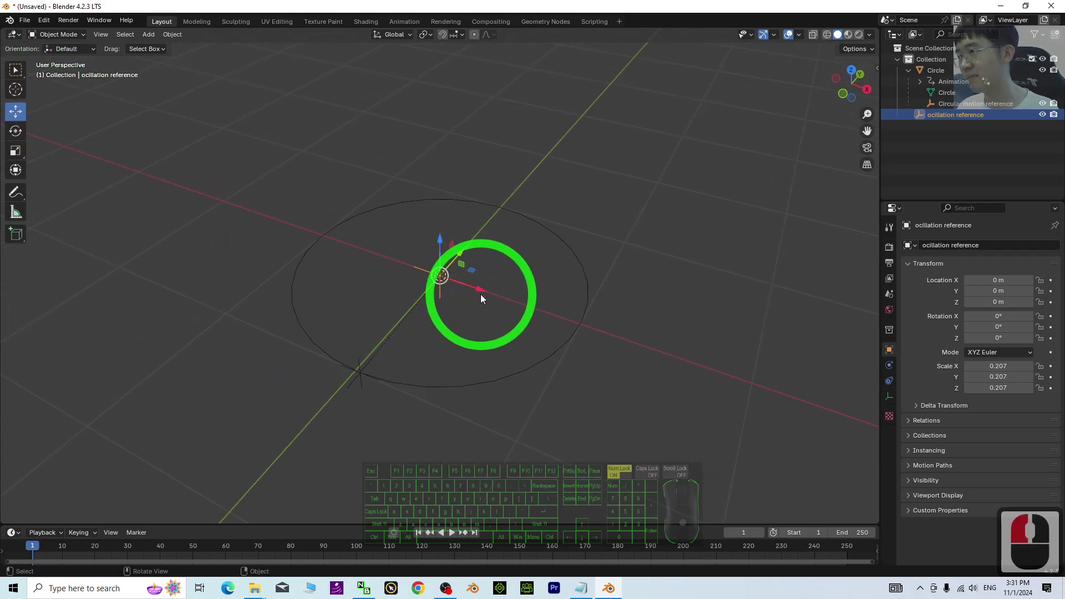
drag(481, 291, 549, 313)
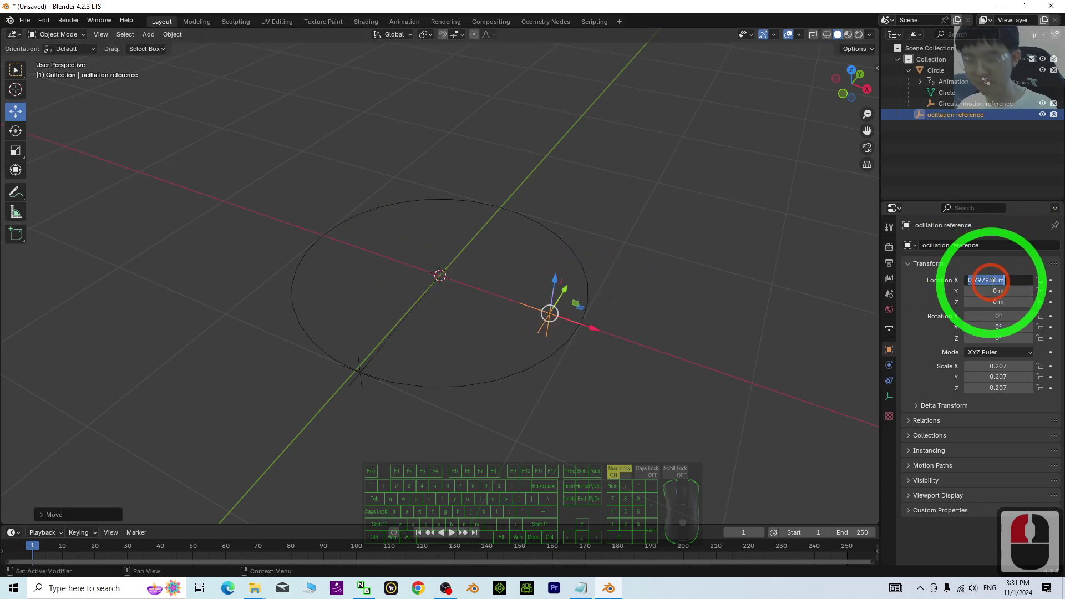
key(Return)
Step: Add a driver to the empty's X location and make the timeline area taller
scroll(586, 311, up, 2)
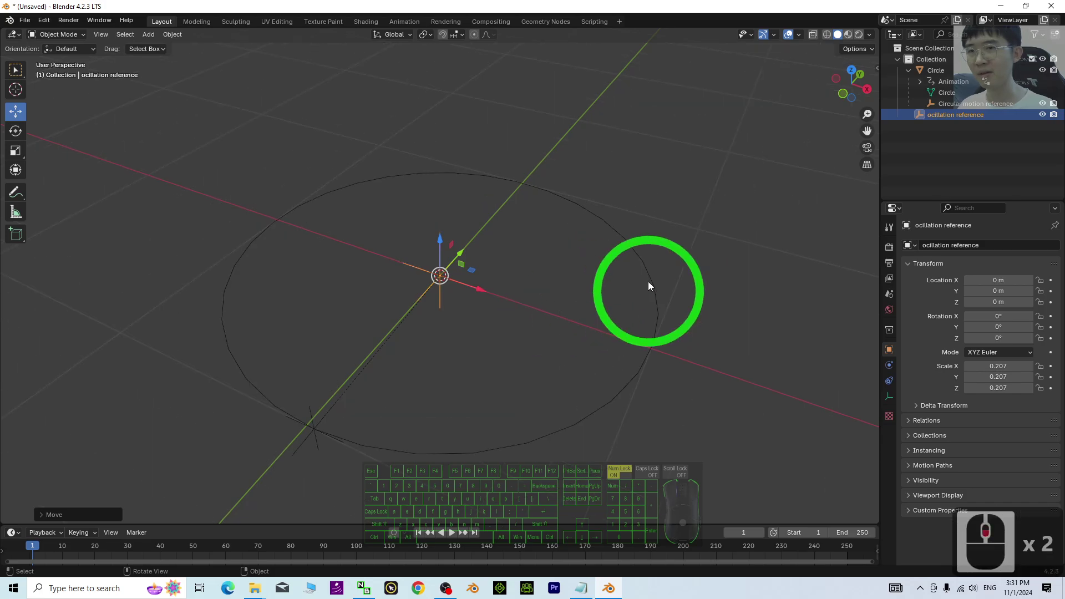
right_click(995, 280)
click(924, 306)
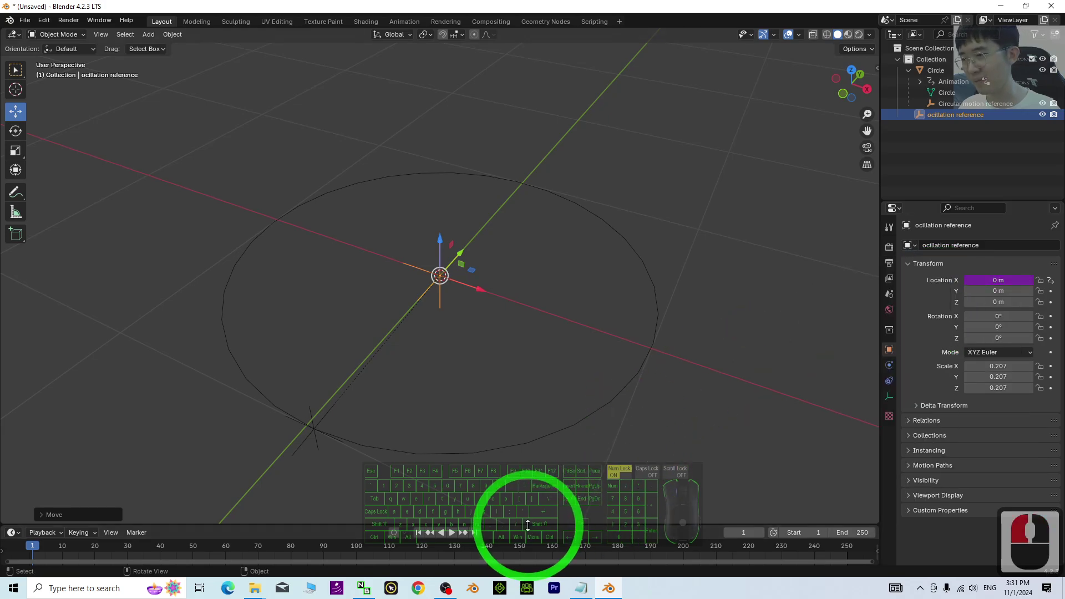
drag(528, 525, 524, 414)
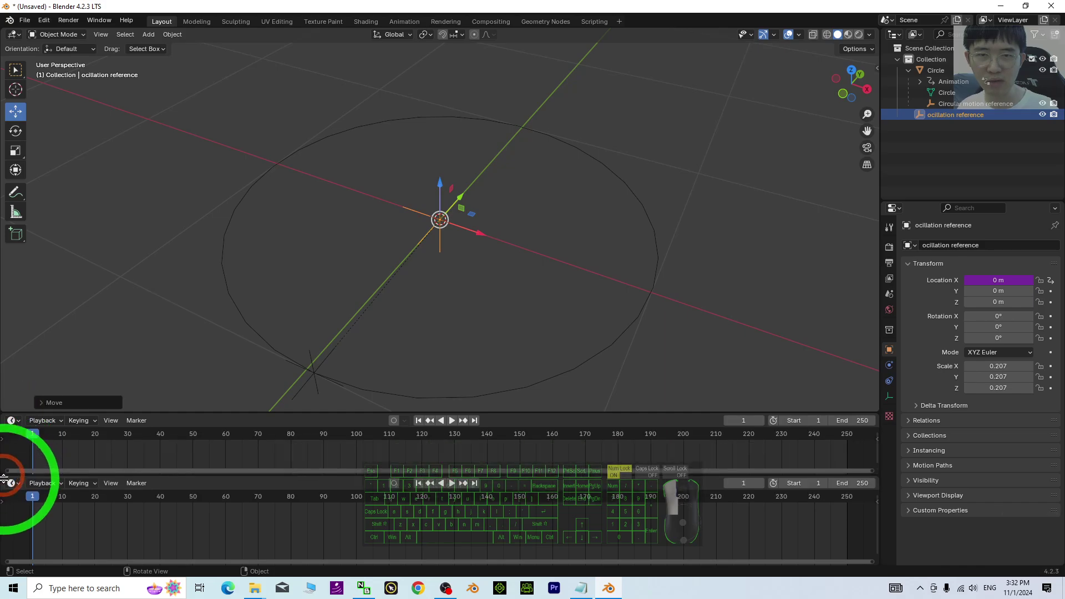
Step: Switch the timeline area to the Graph Editor and show the X Location driver curve
click(11, 419)
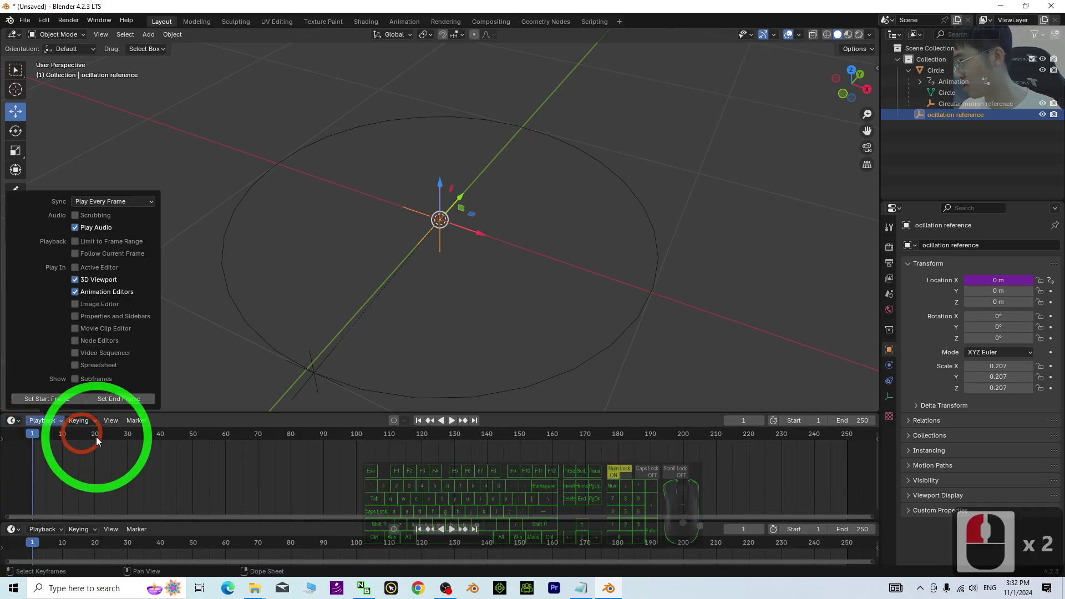
click(12, 420)
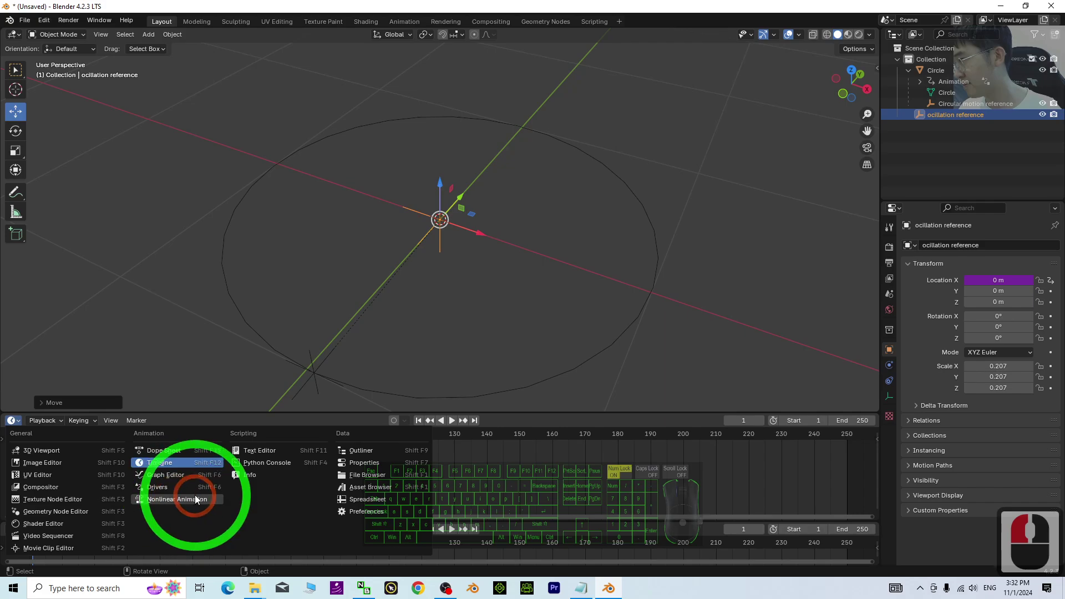
click(166, 476)
scroll(441, 221, down, 3)
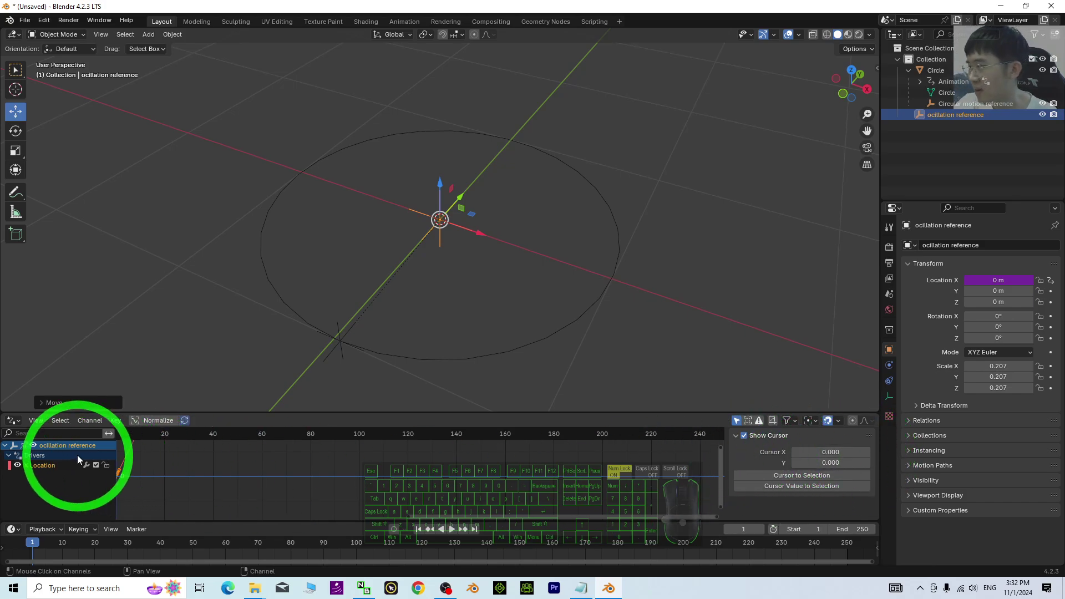
click(45, 465)
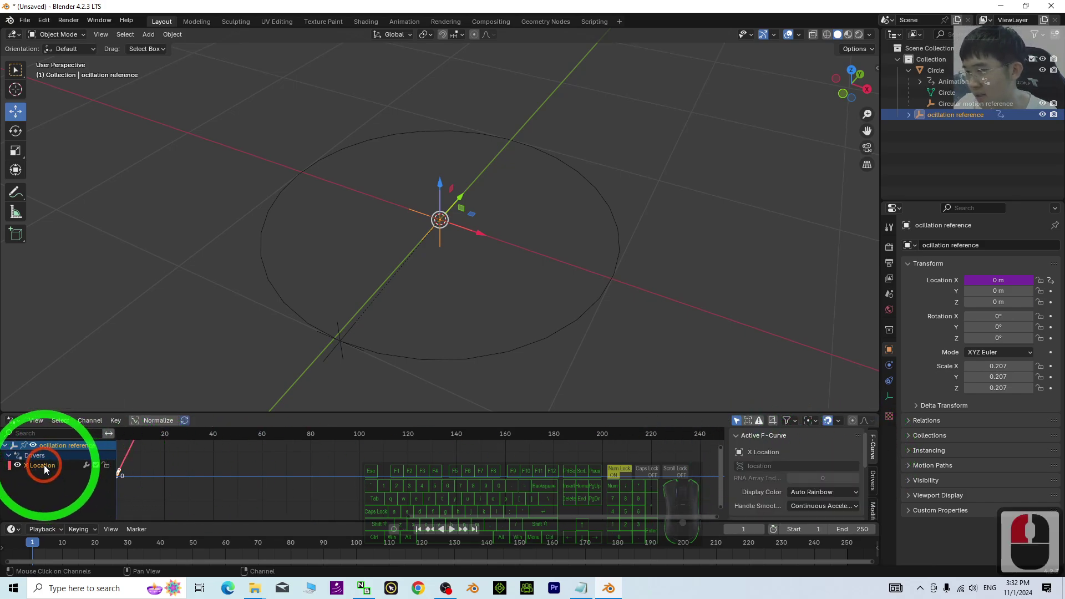
Step: Set Circular motion reference as the X Location driver's variable object
click(873, 480)
drag(655, 414, 655, 366)
scroll(813, 442, down, 6)
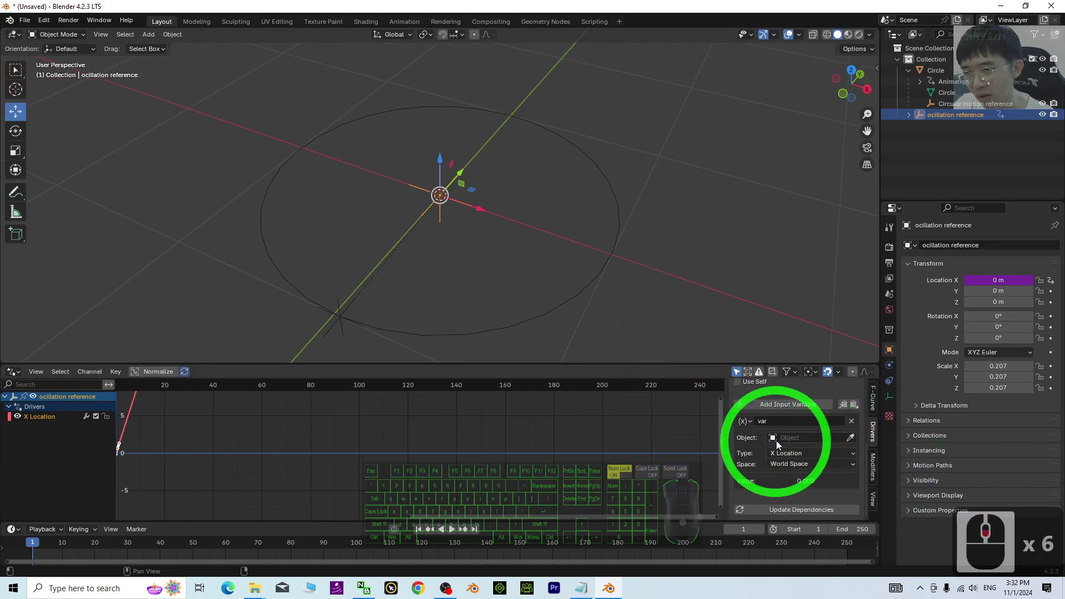
click(851, 439)
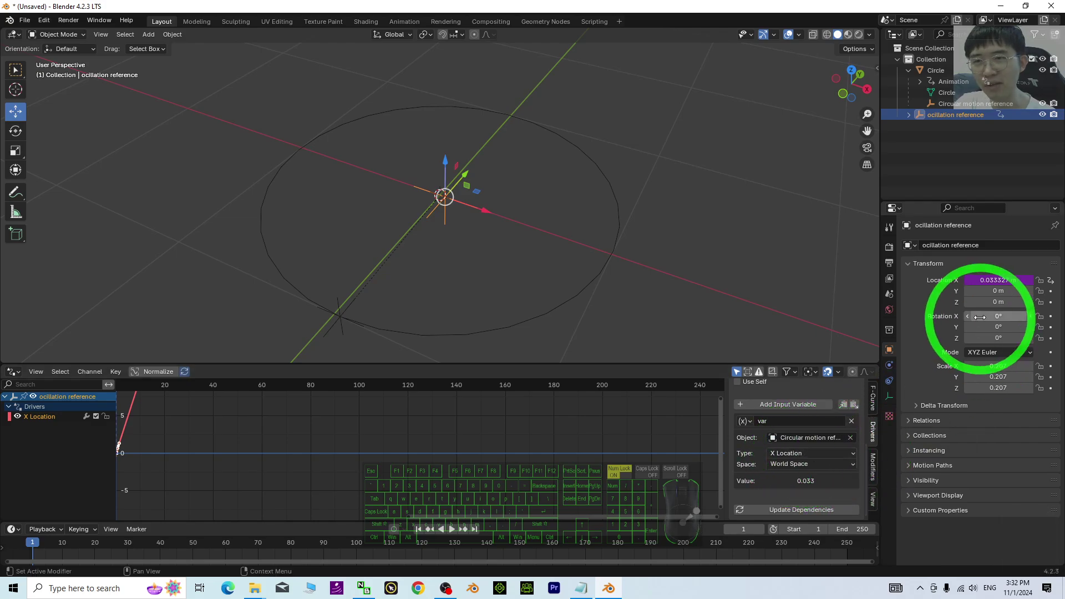
Step: Play the animation to check the X oscillation, rewind to frame 1, and select the Circle
click(452, 529)
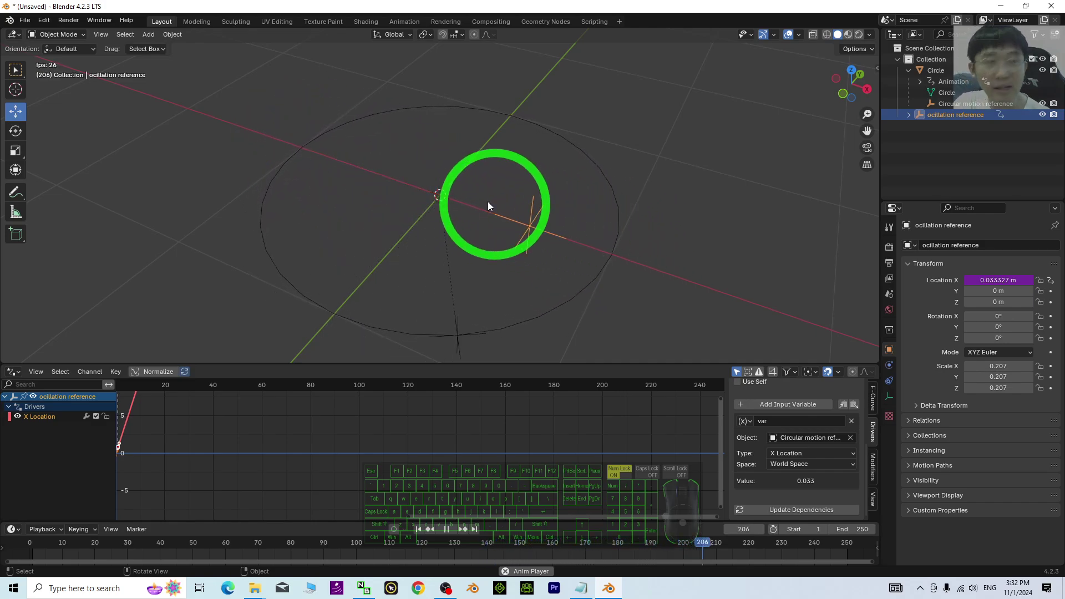
click(446, 529)
click(420, 530)
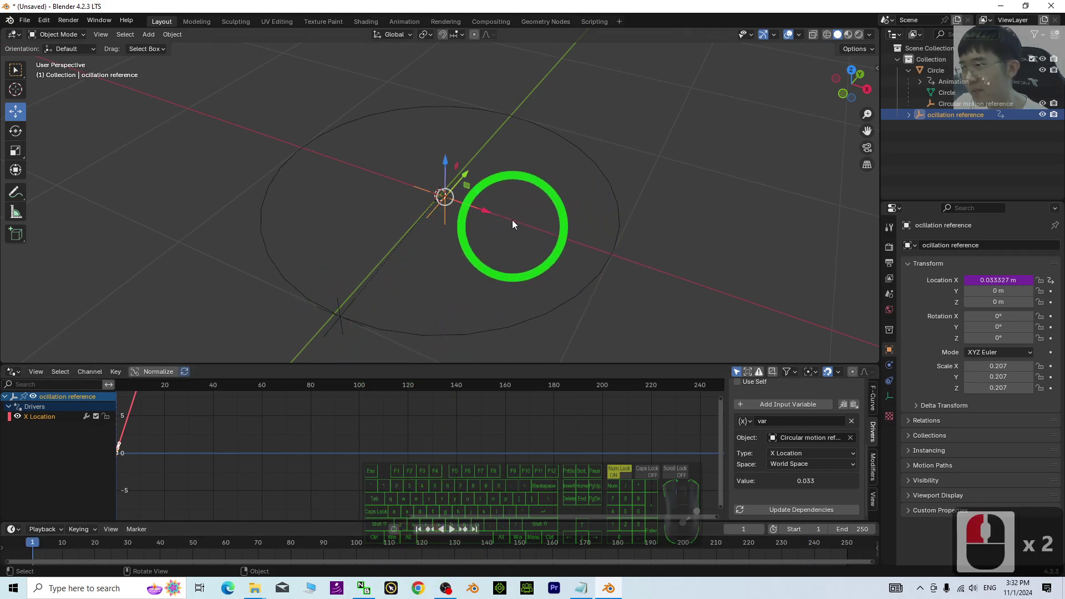
click(604, 169)
Step: Change the Circle's Rotation Z driver from frame/30 to frame/10, then preview playback and rewind
double_click(990, 338)
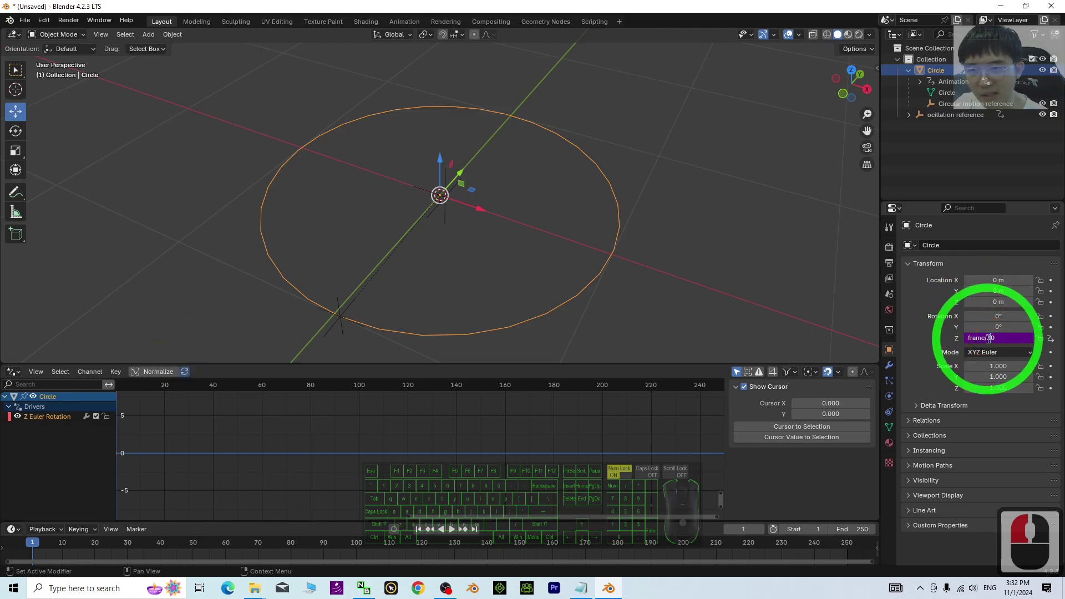
key(BackSpace)
key(BackSpace)
text(1)
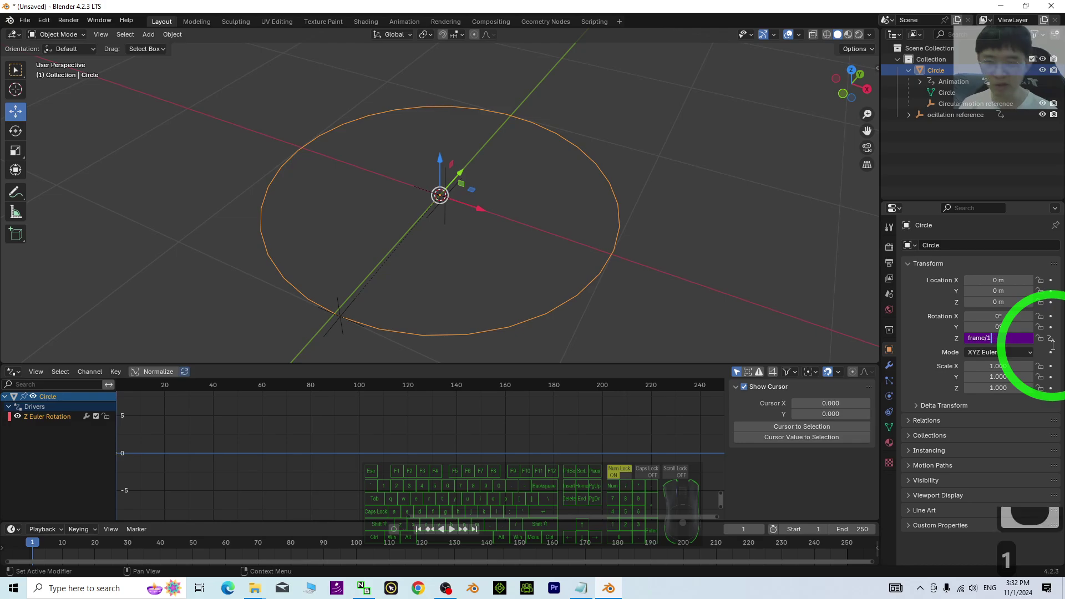
text(0)
key(Return)
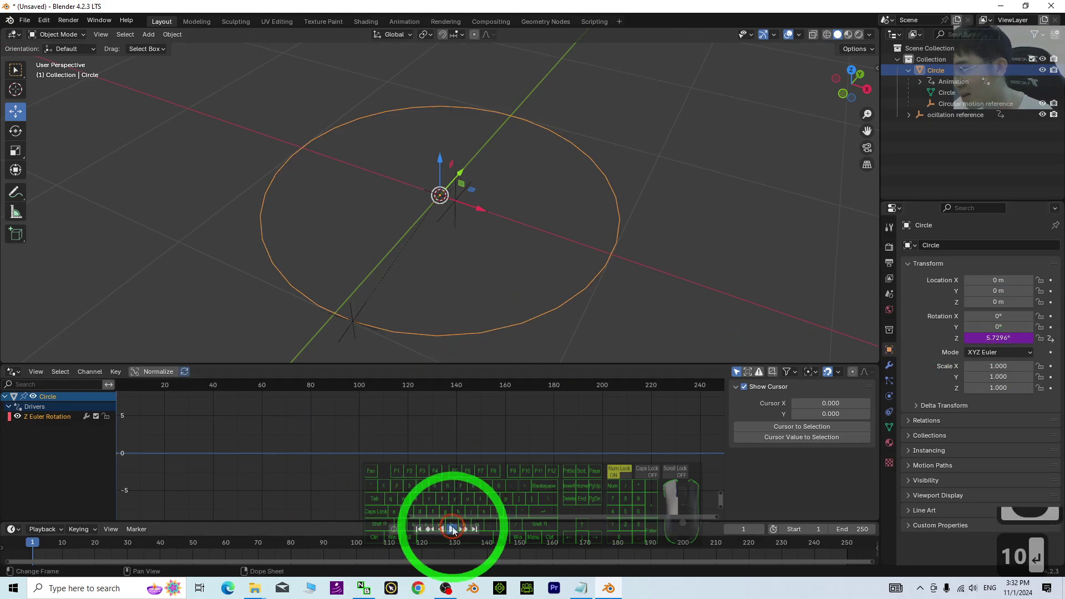
click(452, 528)
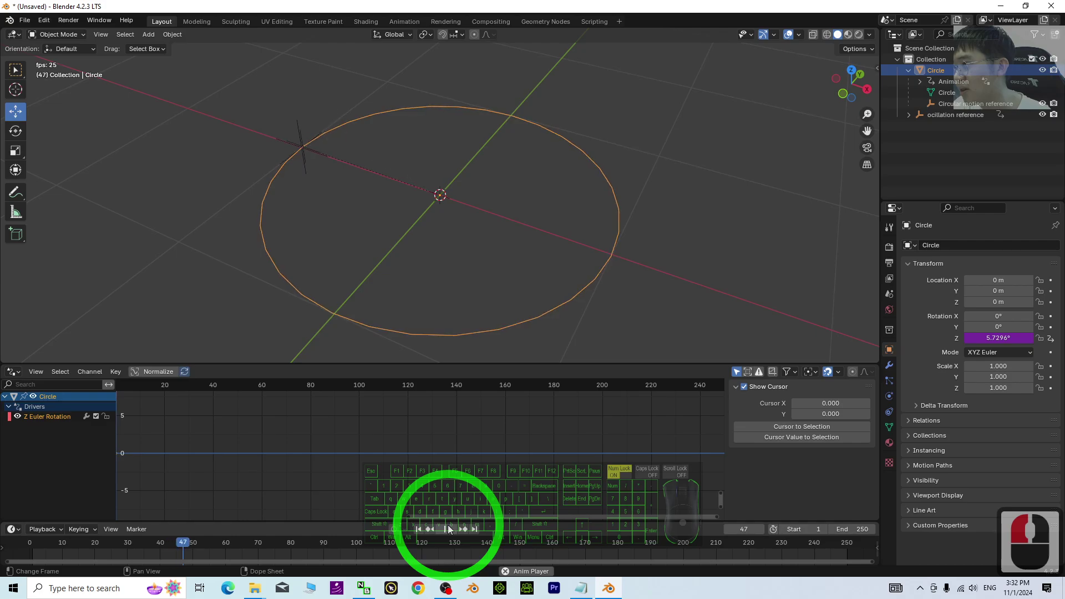
click(448, 525)
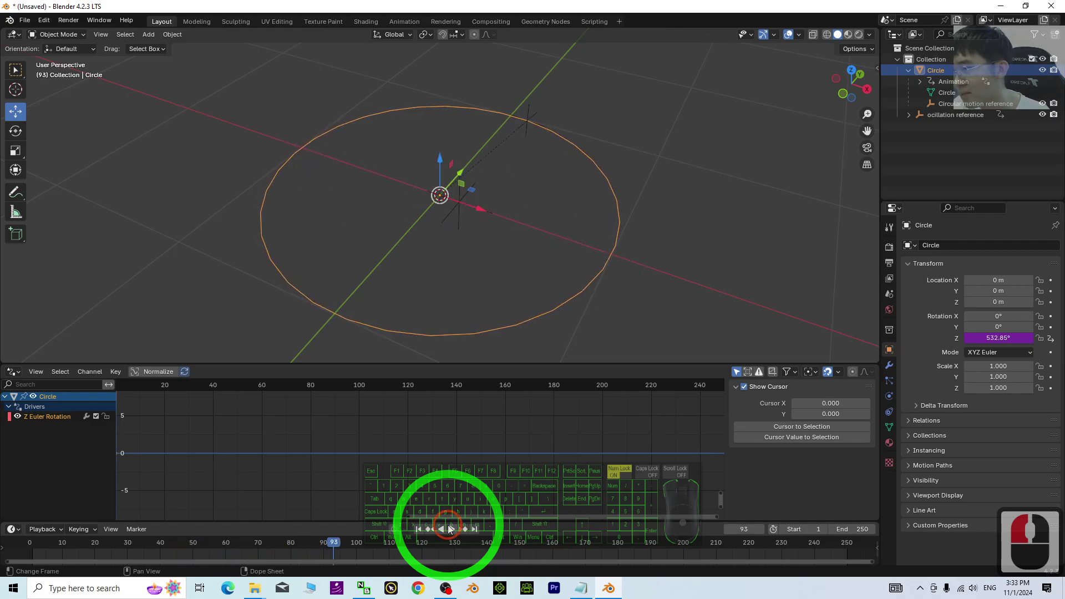
click(418, 529)
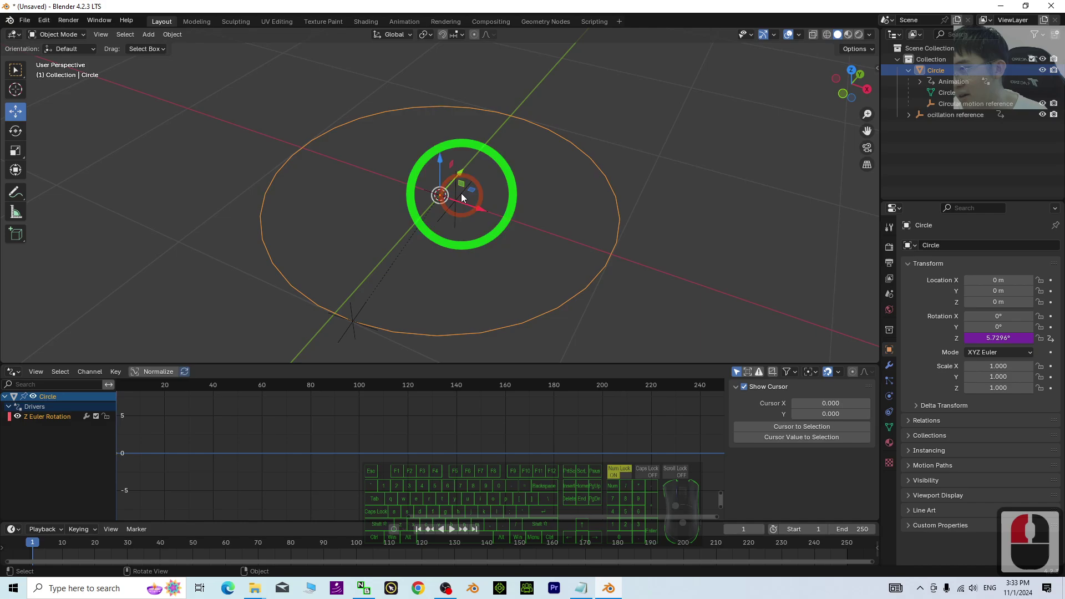
click(974, 114)
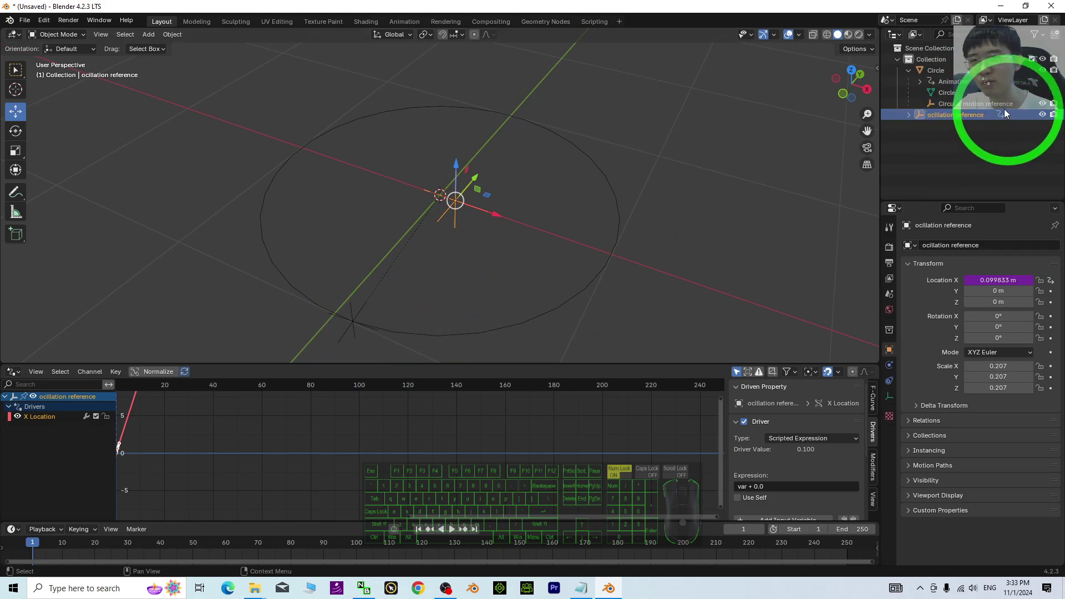
click(452, 529)
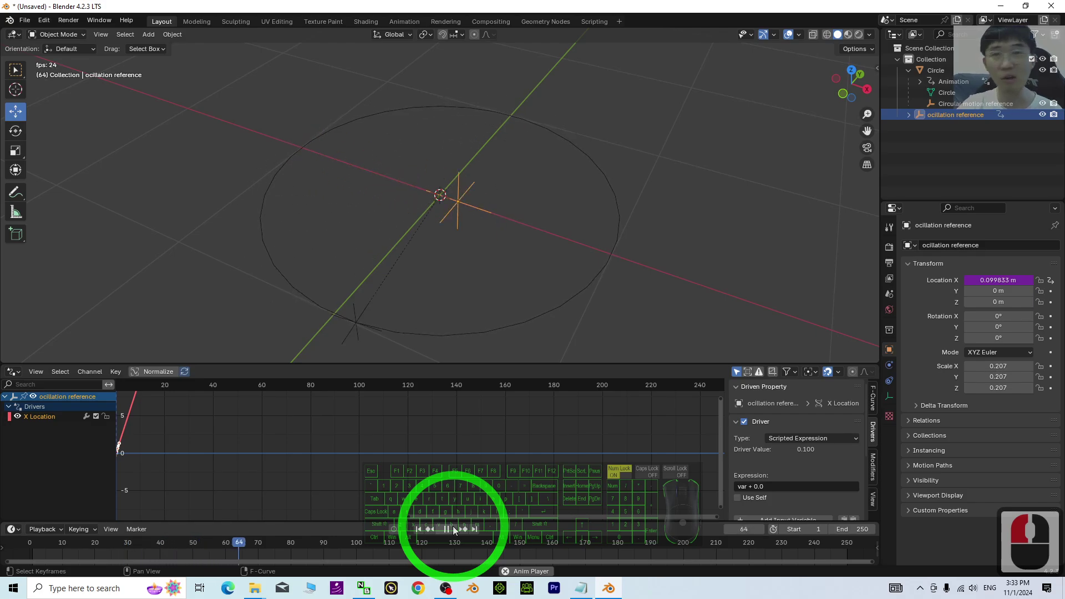
click(419, 529)
scroll(556, 304, down, 3)
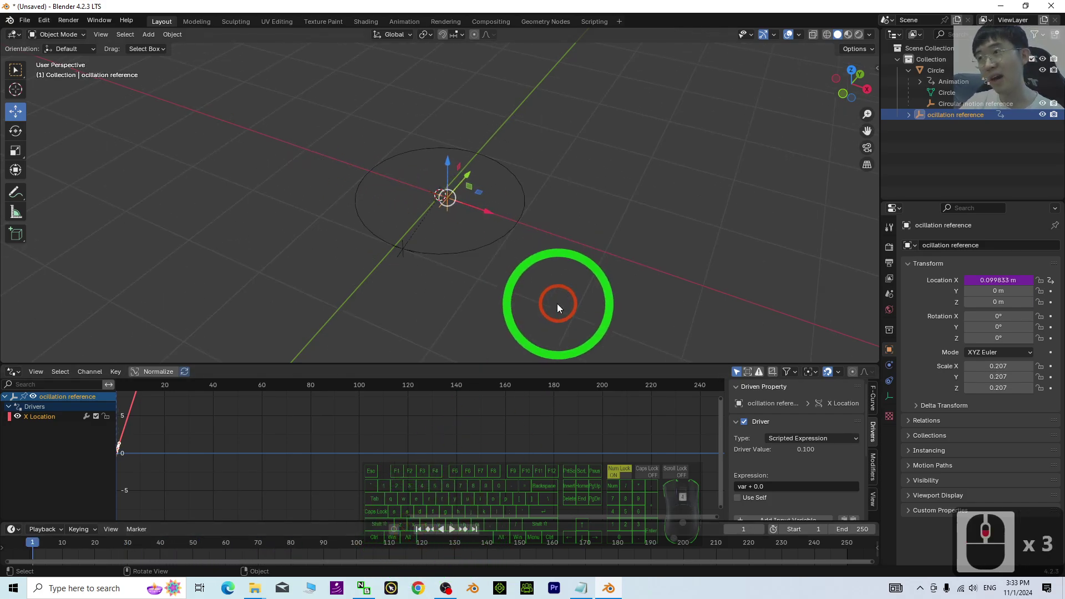
middle_drag(556, 305, 422, 532)
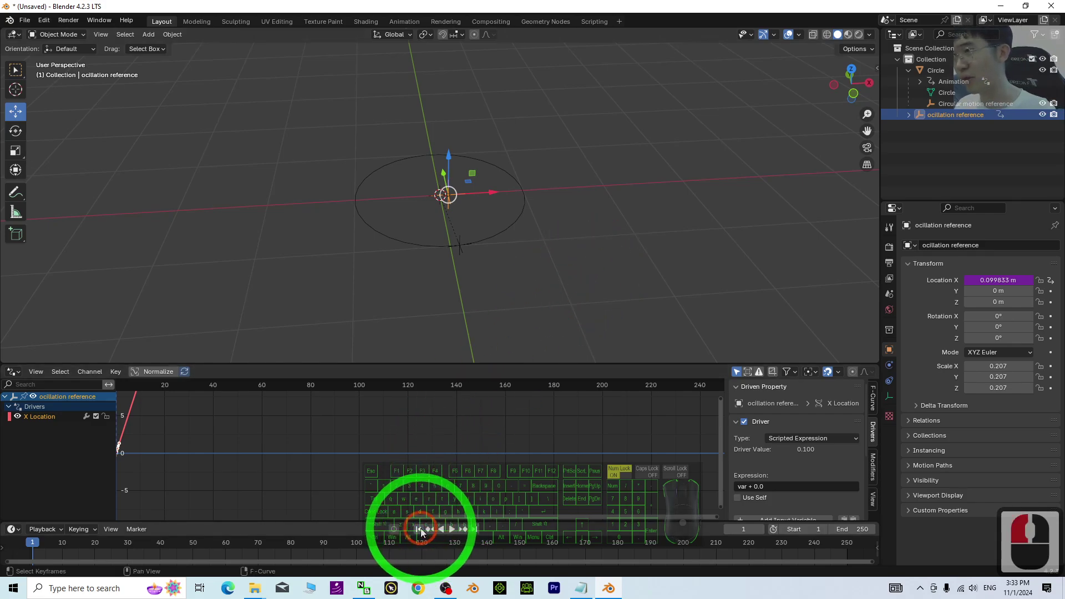
scroll(593, 281, up, 7)
scroll(503, 192, down, 3)
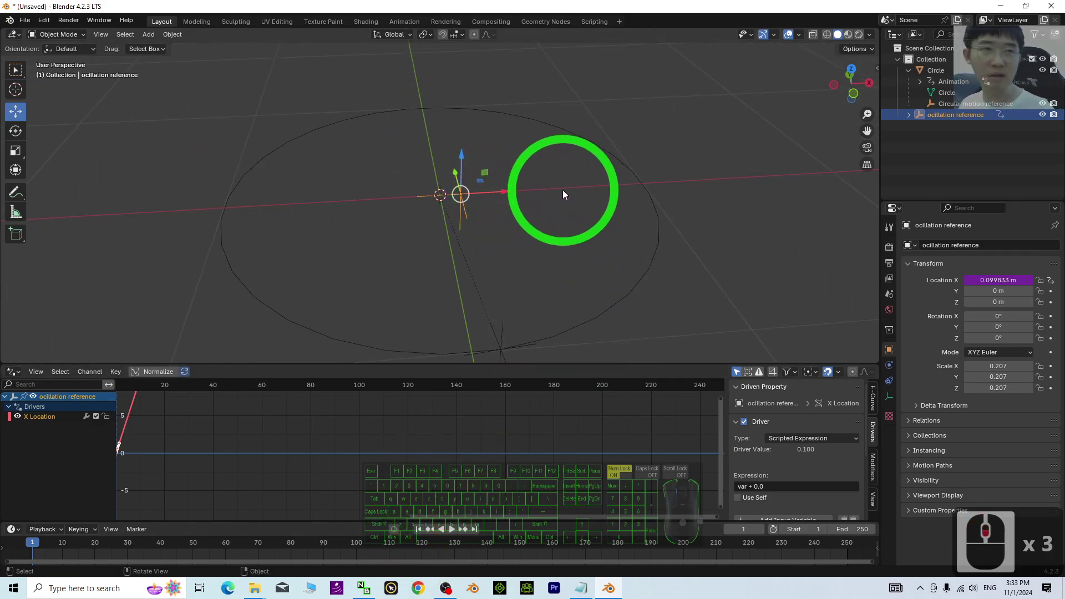
scroll(562, 197, down, 4)
shift+scroll(157, 28, down, 1)
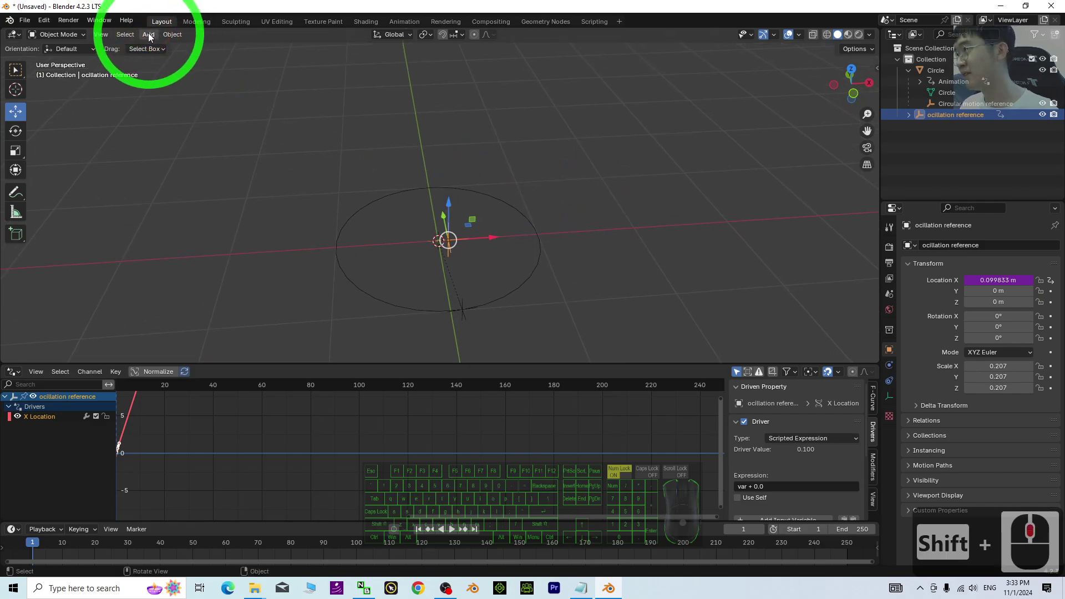
Step: Add a cylinder mesh at the origin and shrink it uniformly to a thin size
click(149, 34)
click(167, 47)
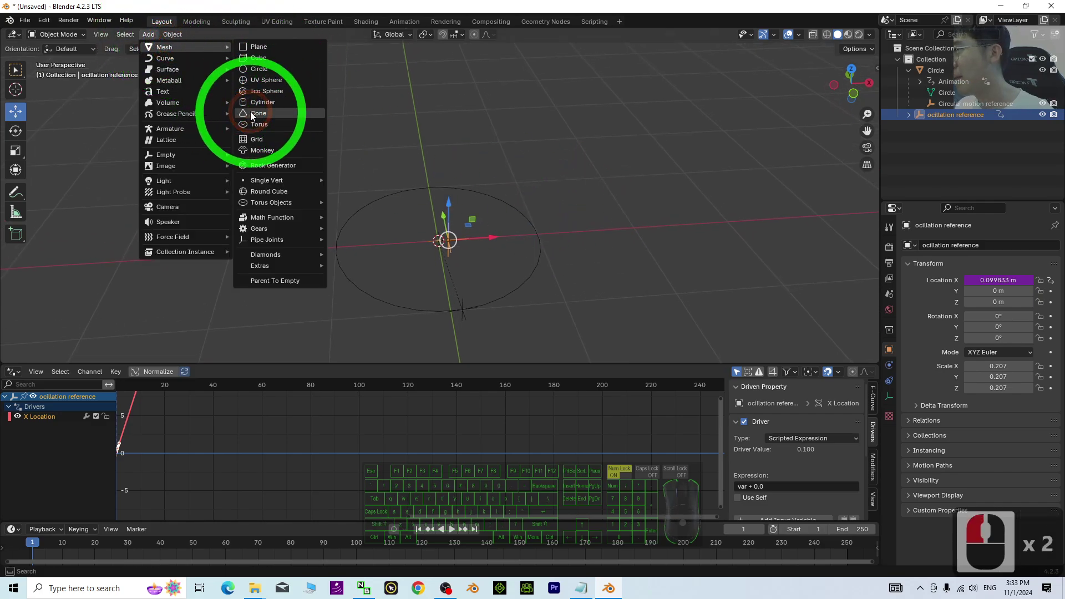
click(267, 103)
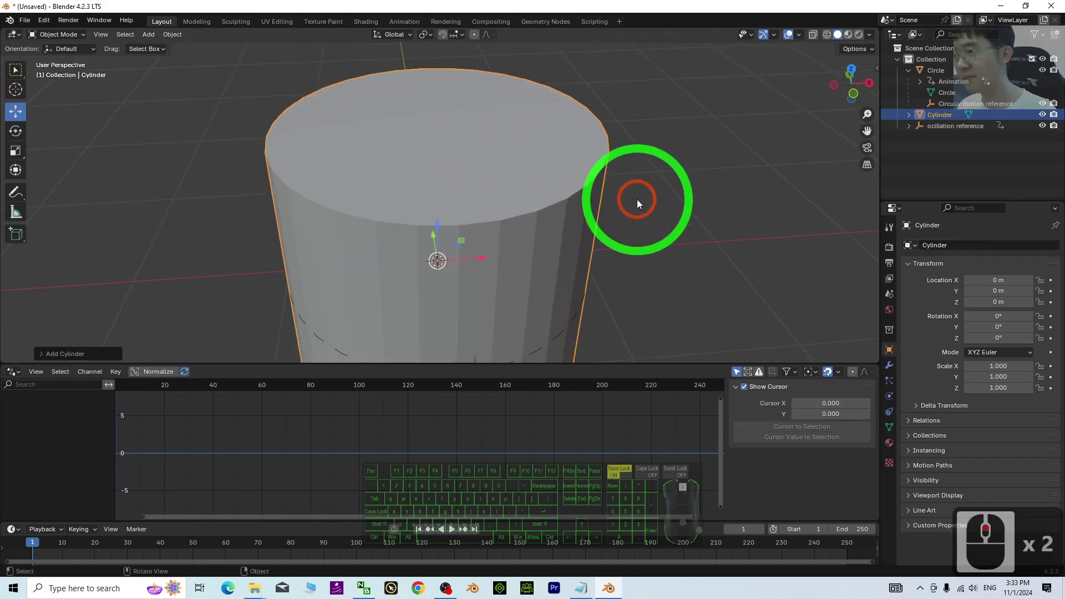
scroll(638, 206, down, 2)
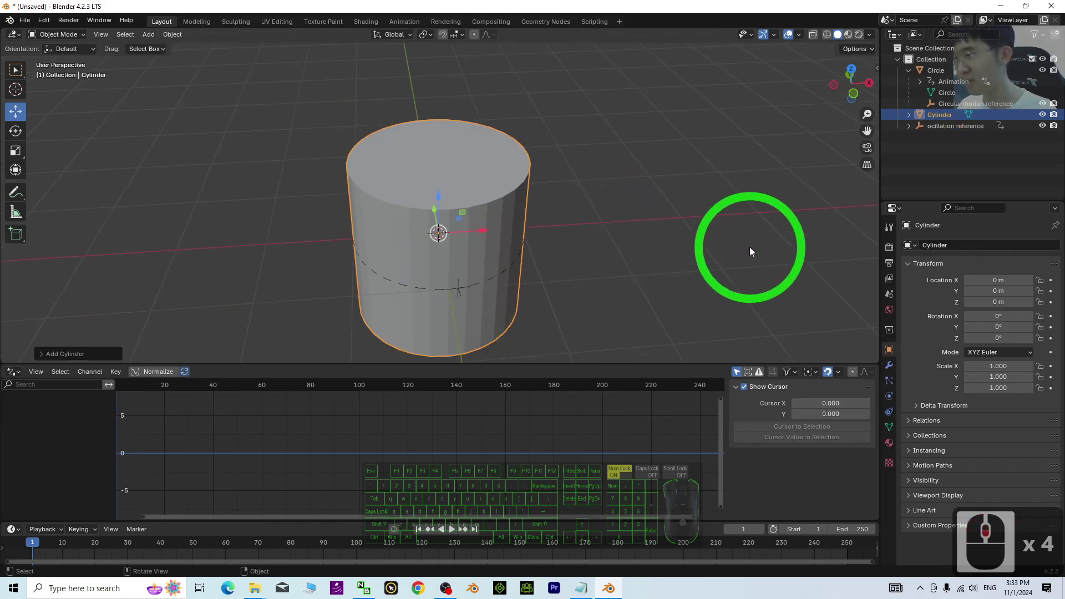
key(s)
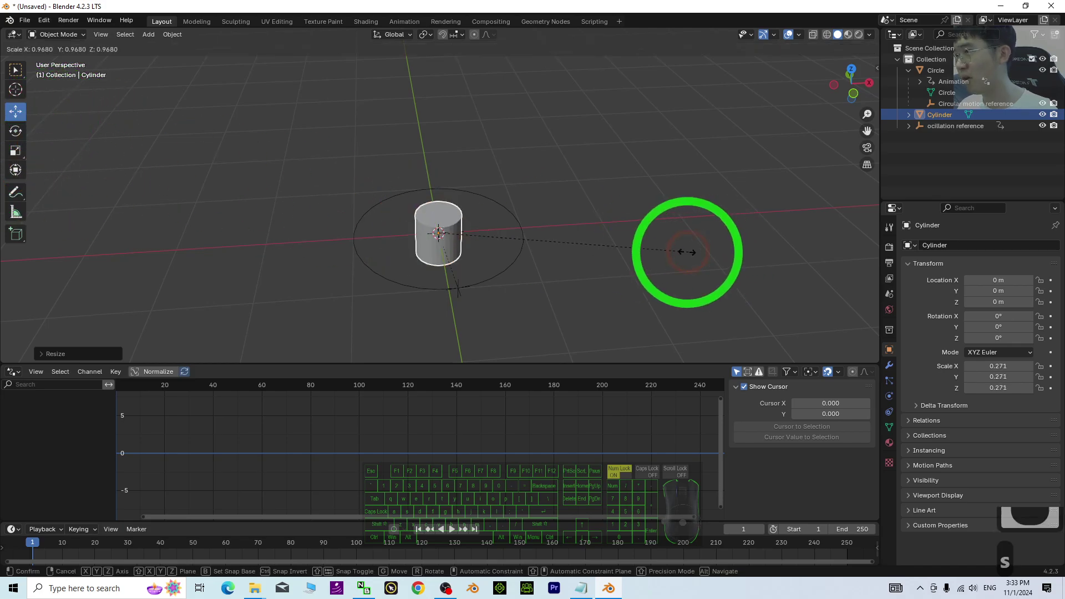
click(530, 225)
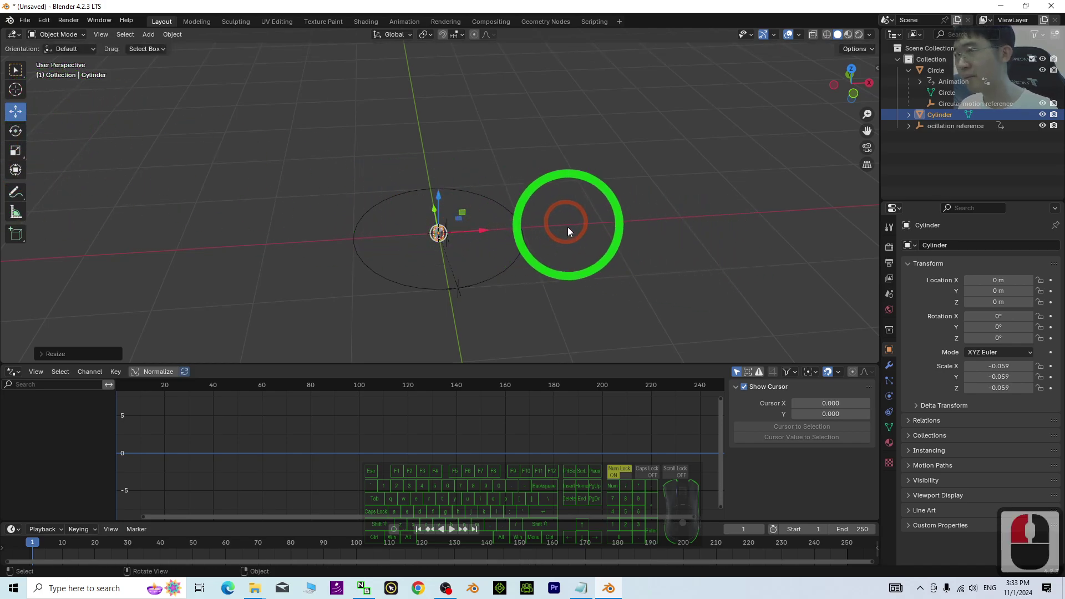
key(s)
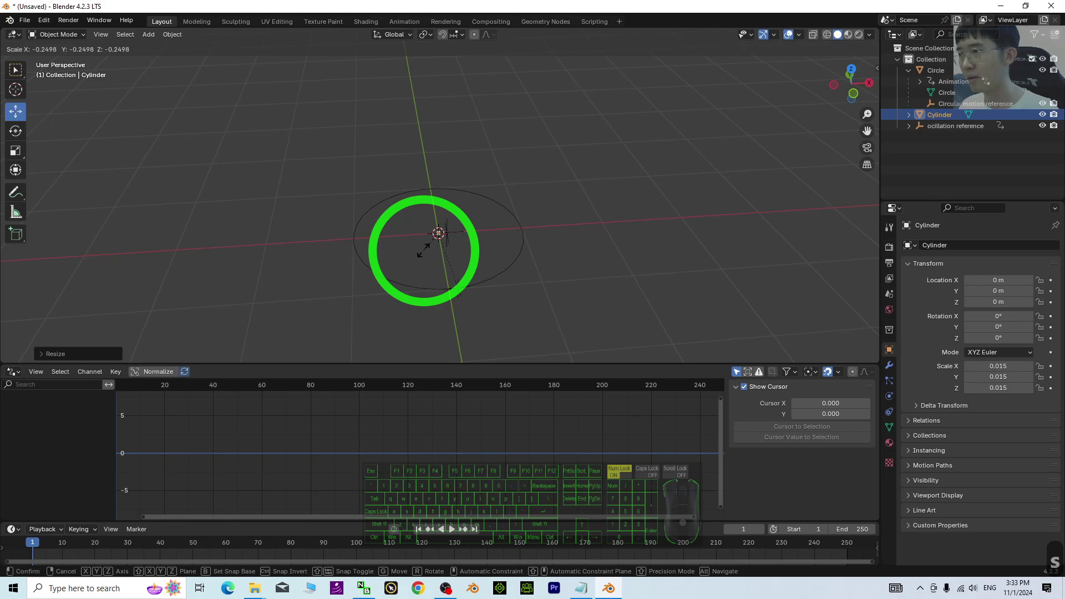
click(551, 235)
scroll(305, 225, up, 4)
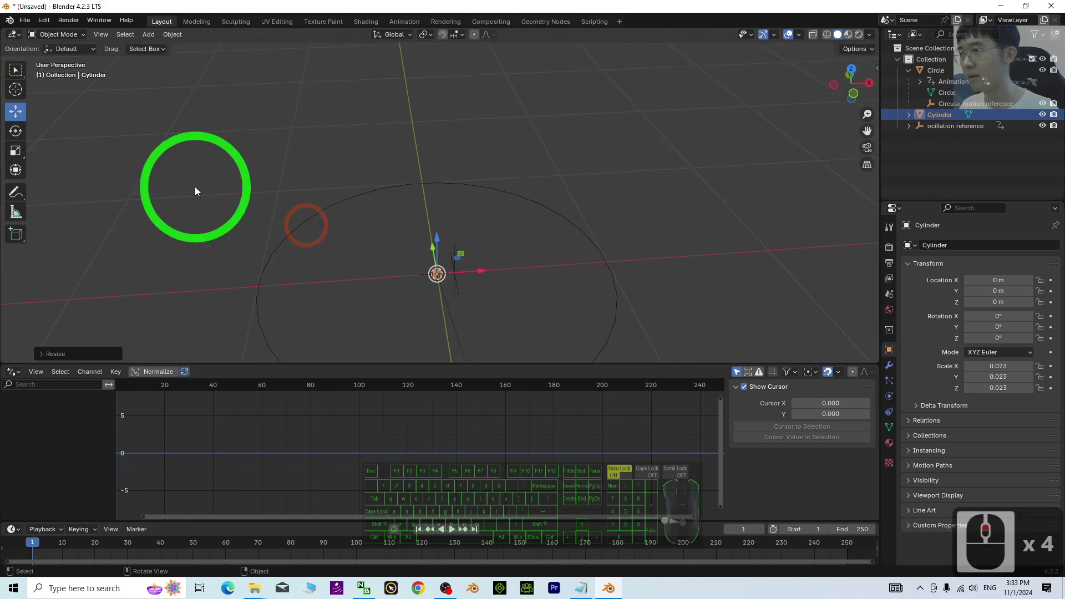
Step: Stretch the cylinder along Z with the Scale tool, ending at scale 0.042 × 0.042 × 1.120
click(16, 150)
drag(436, 238, 499, 261)
scroll(502, 264, down, 4)
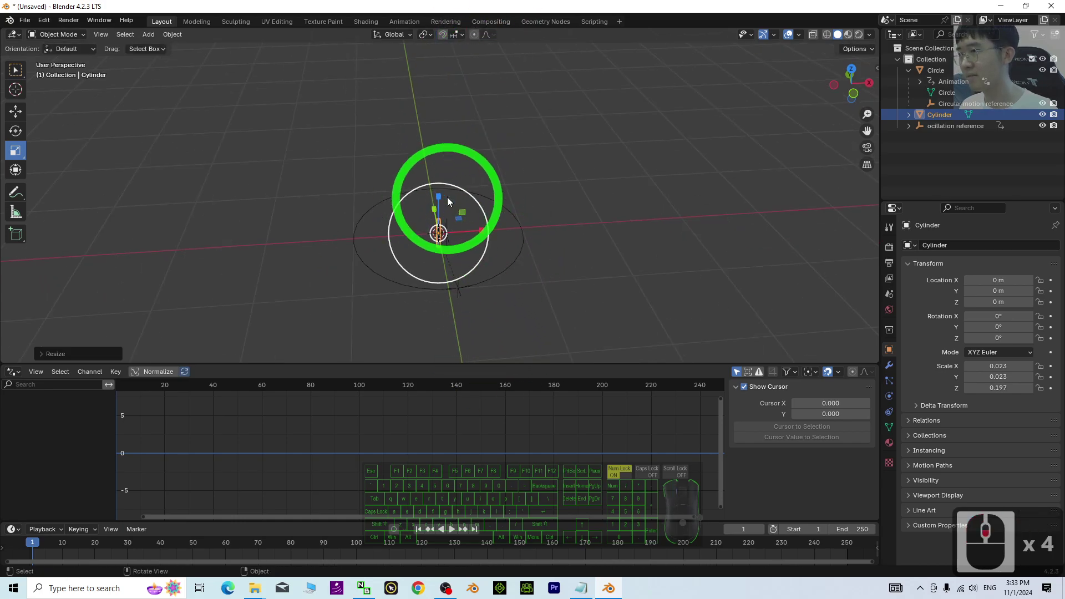
drag(437, 196, 520, 294)
key(s)
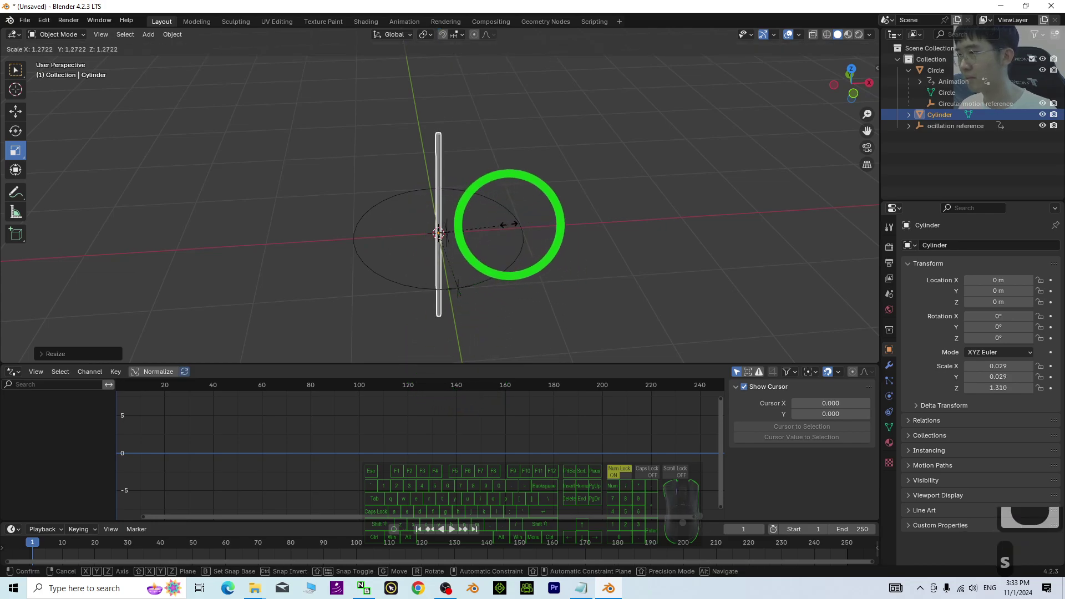
click(537, 214)
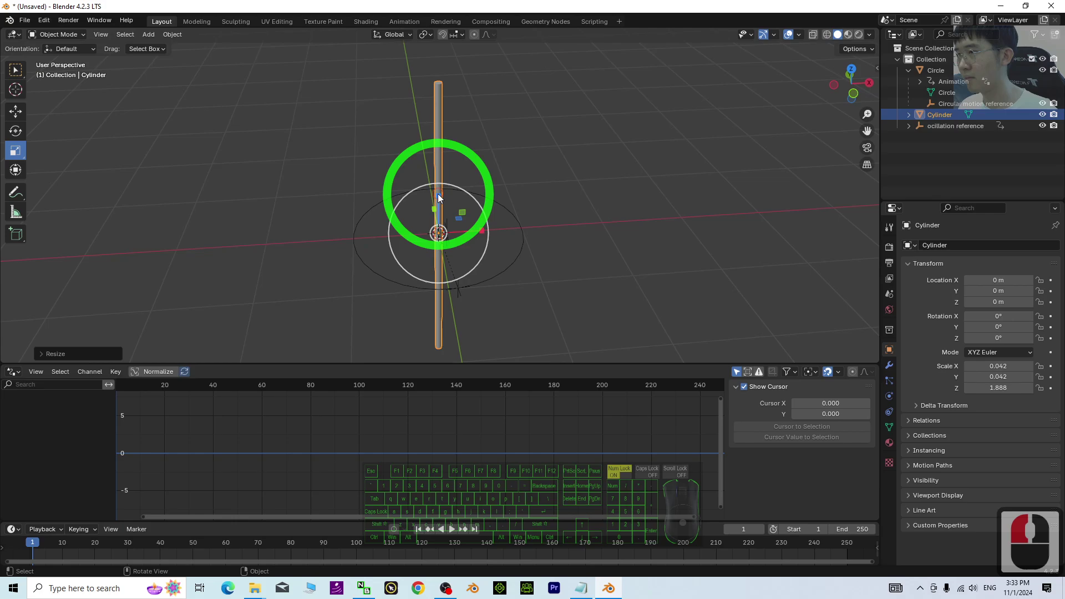
drag(438, 194, 438, 217)
middle_drag(438, 217, 580, 200)
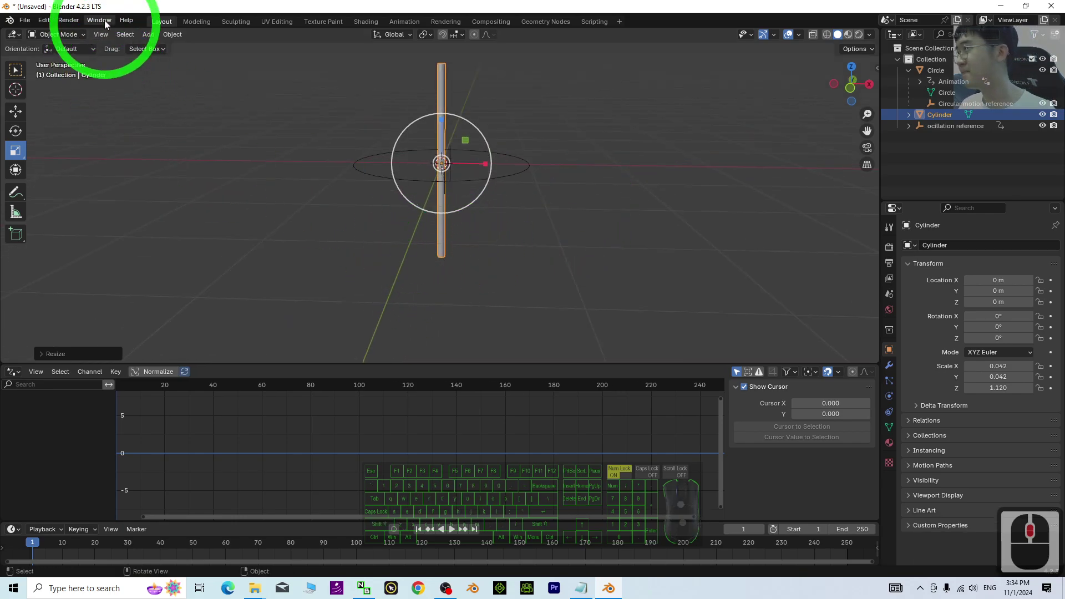
Step: Add a UV sphere and scale it down to 0.254
click(145, 35)
click(171, 48)
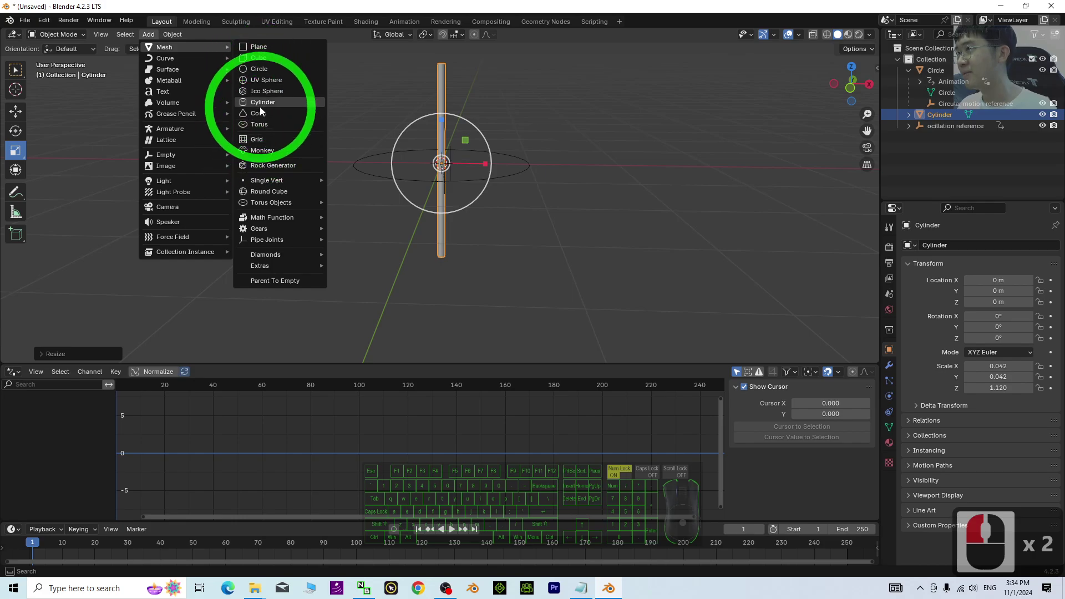
click(267, 79)
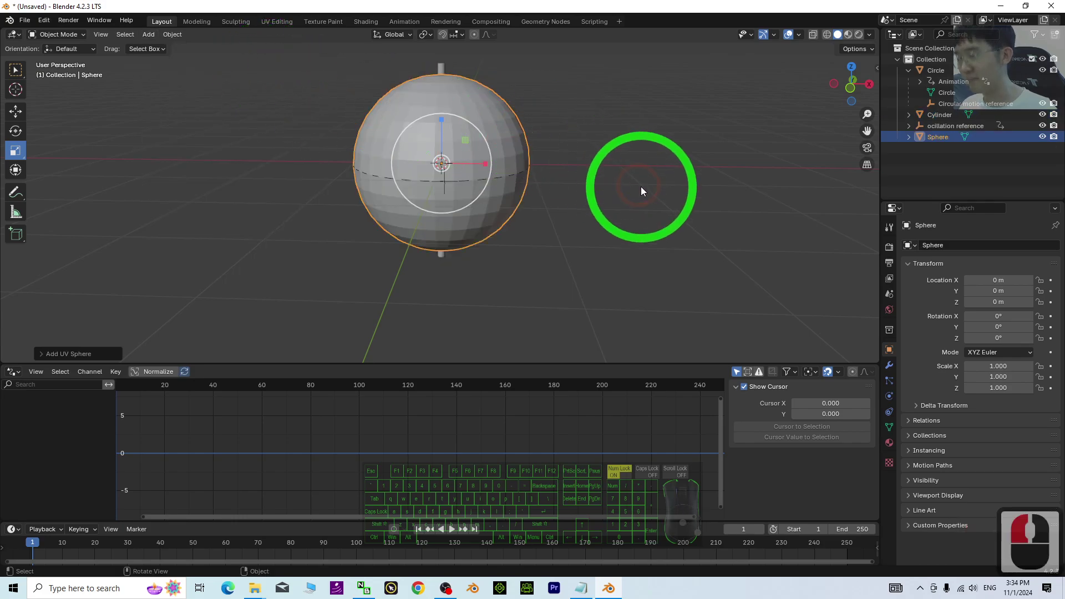
key(s)
click(433, 124)
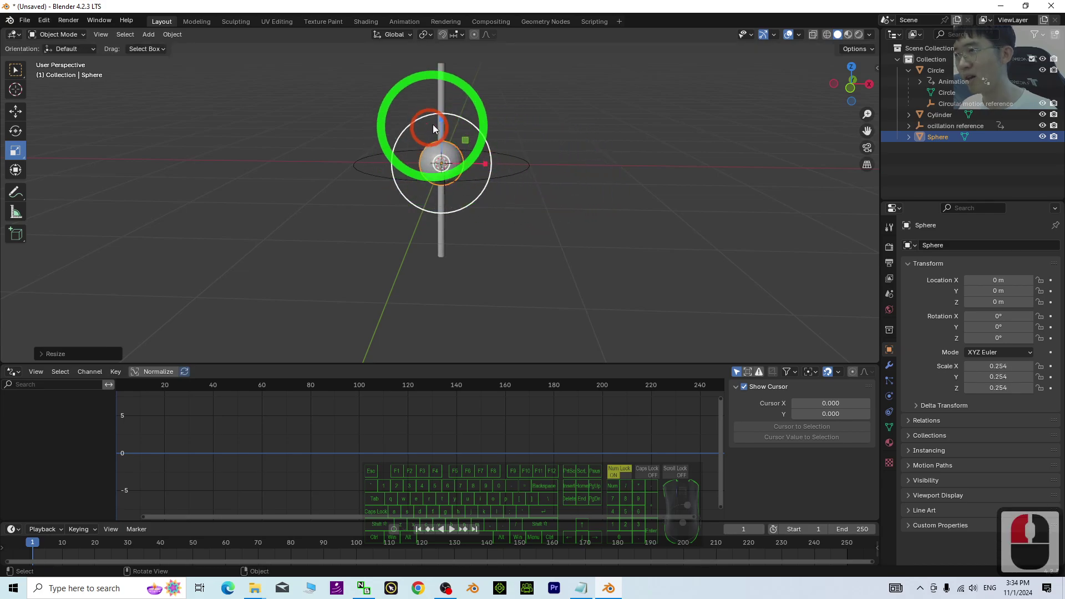
Step: Lower the sphere to Z -1.1992 m at the cylinder's bottom end and add the cylinder to the selection
click(17, 110)
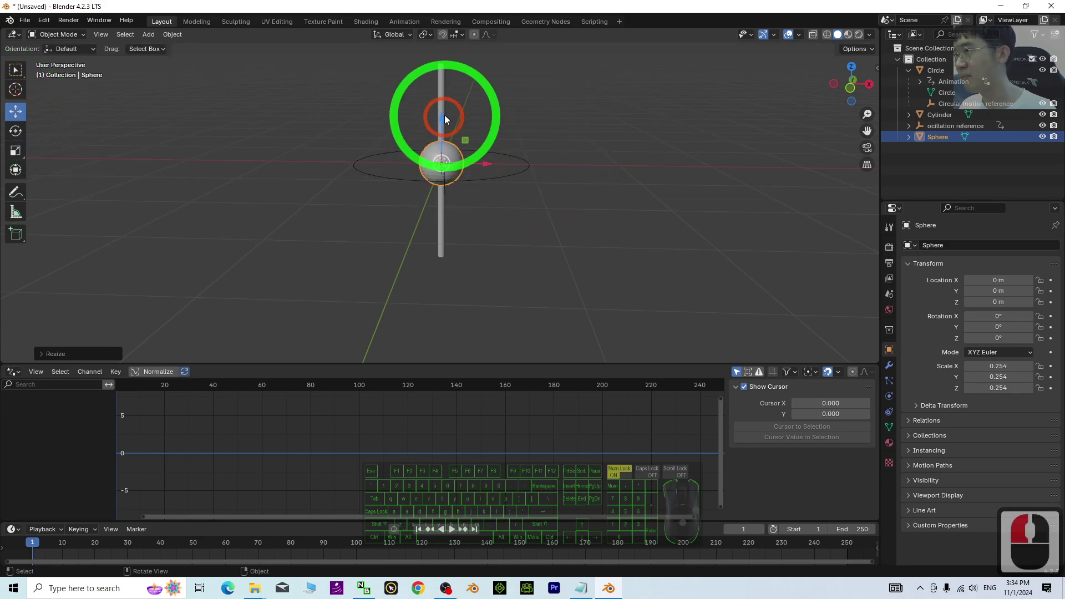
drag(441, 116, 448, 254)
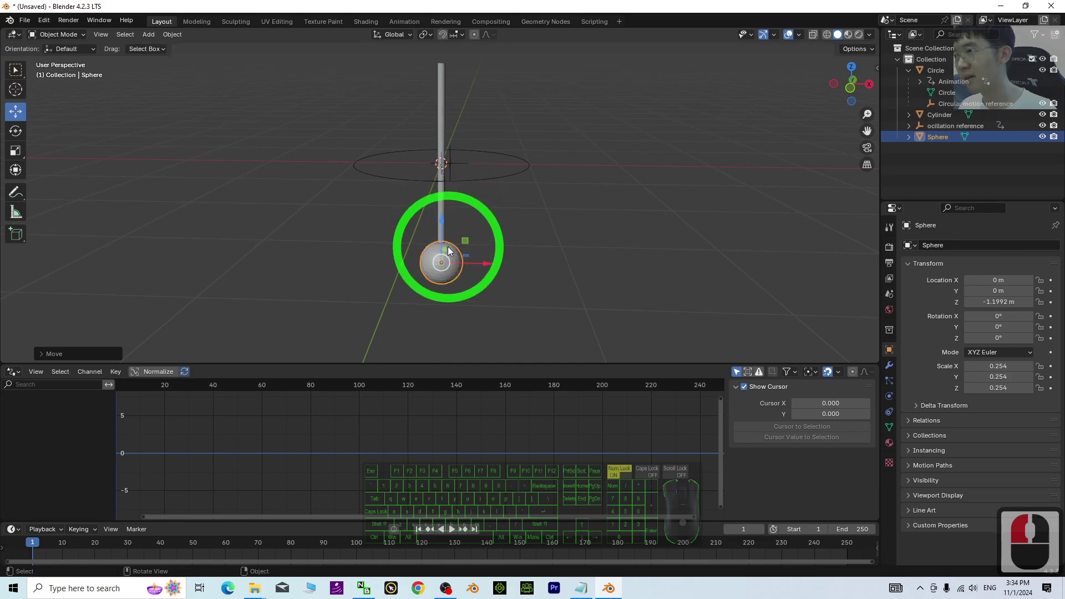
shift+click(444, 112)
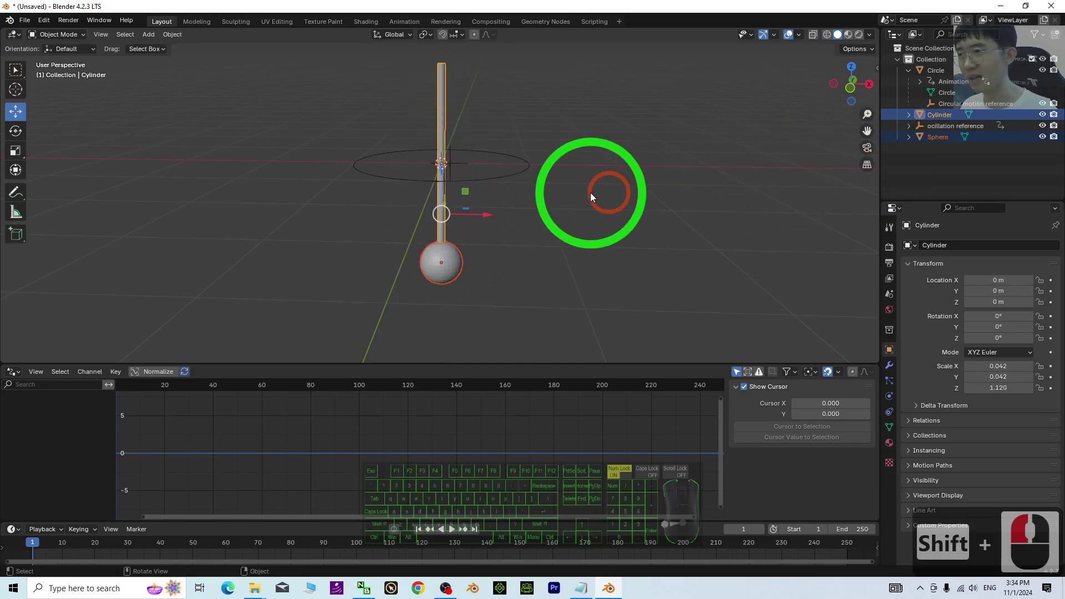
scroll(544, 211, up, 4)
scroll(488, 219, down, 3)
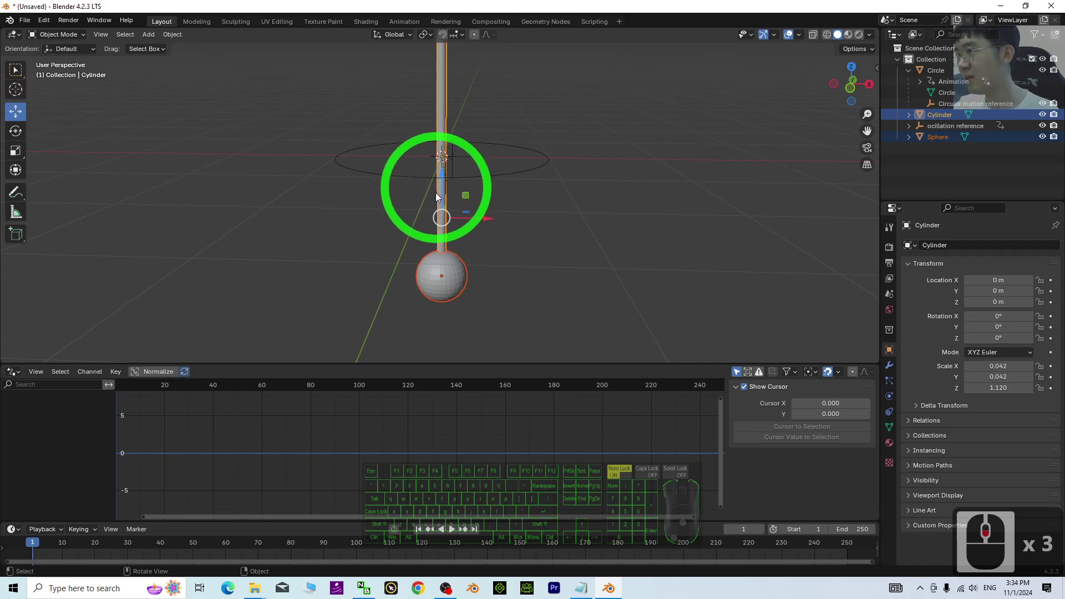
scroll(477, 144, down, 2)
scroll(444, 134, up, 3)
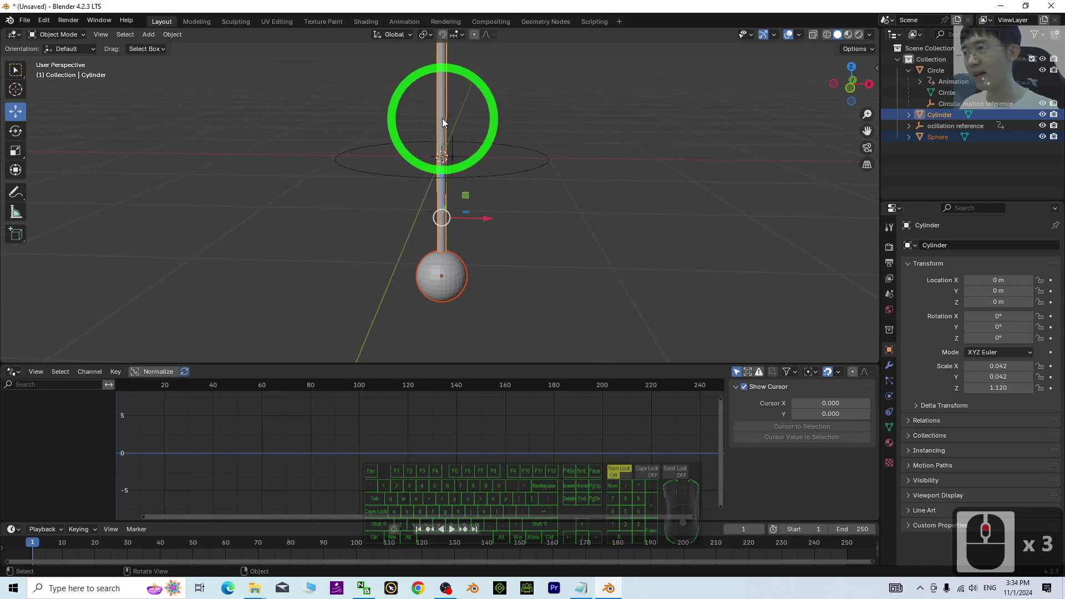
Step: Select the sphere, then the cylinder as active, and parent them with Ctrl+P > Object
right_click(442, 118)
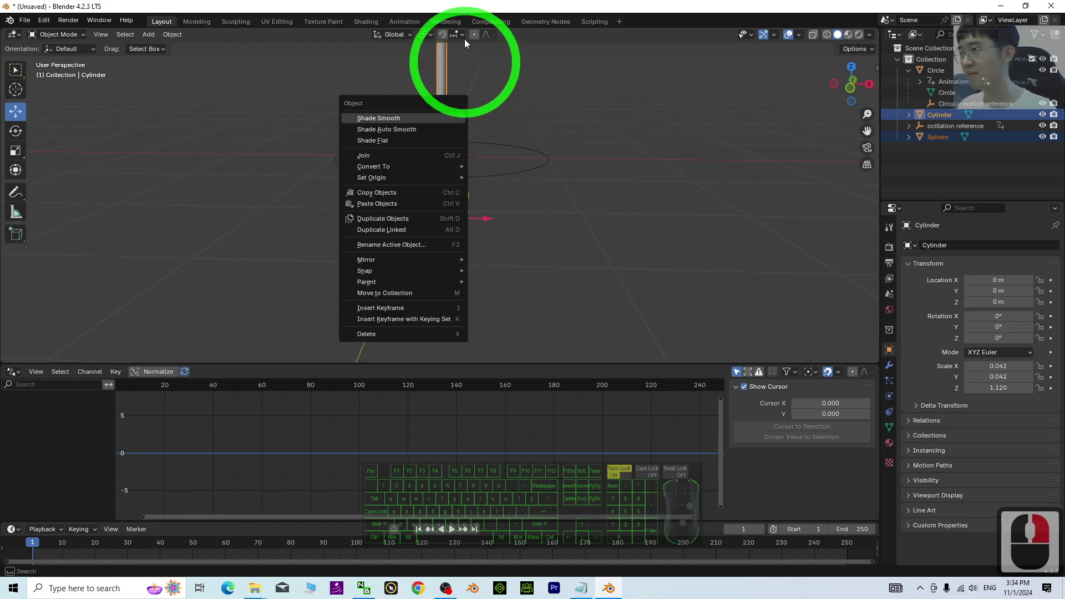
click(497, 275)
click(446, 262)
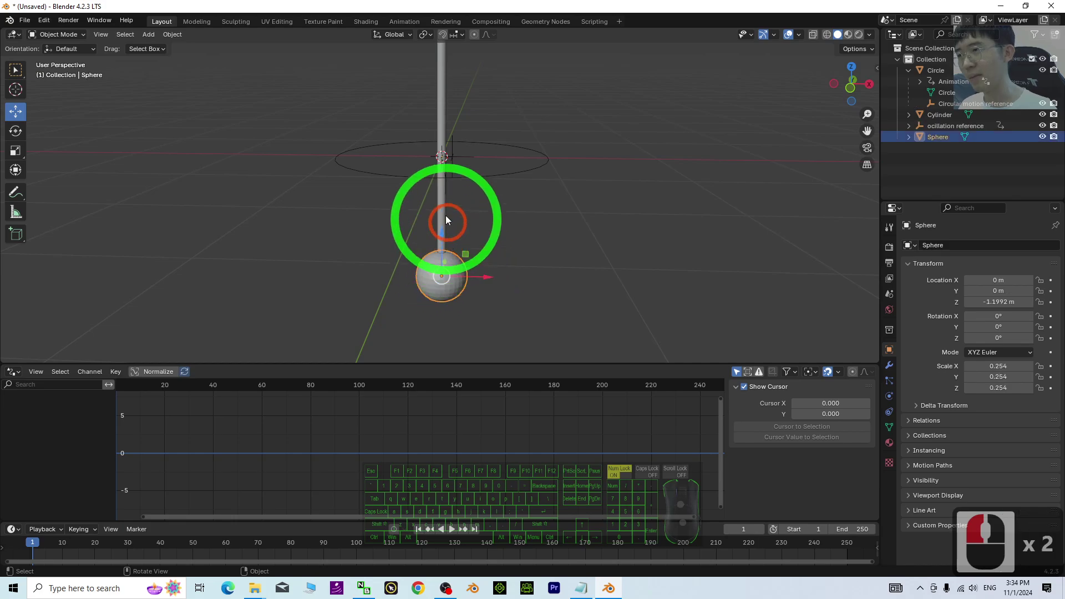
shift+click(439, 188)
key(ctrl+p)
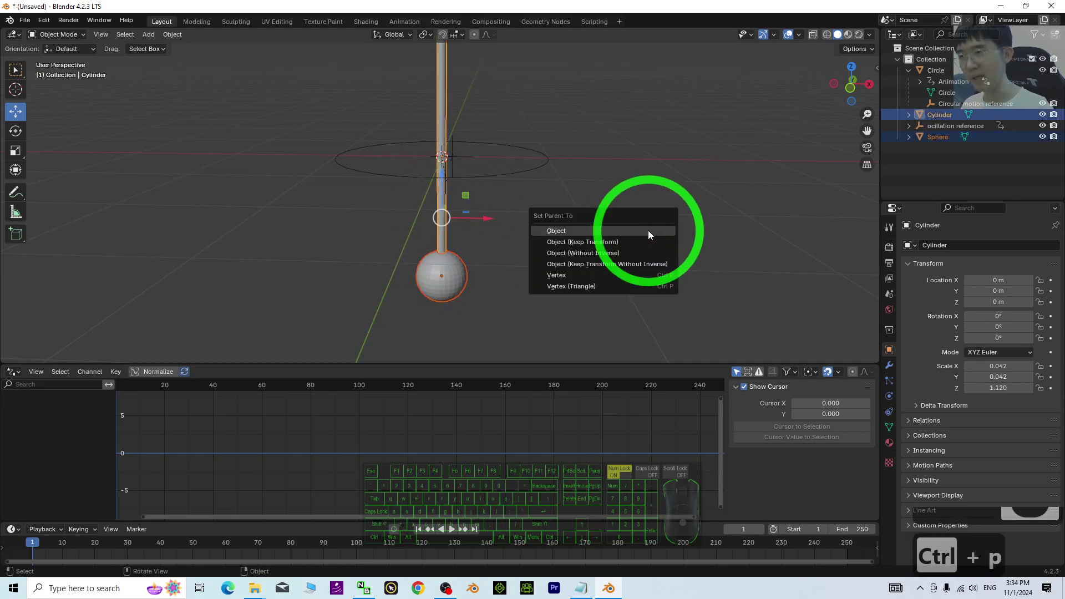
click(556, 232)
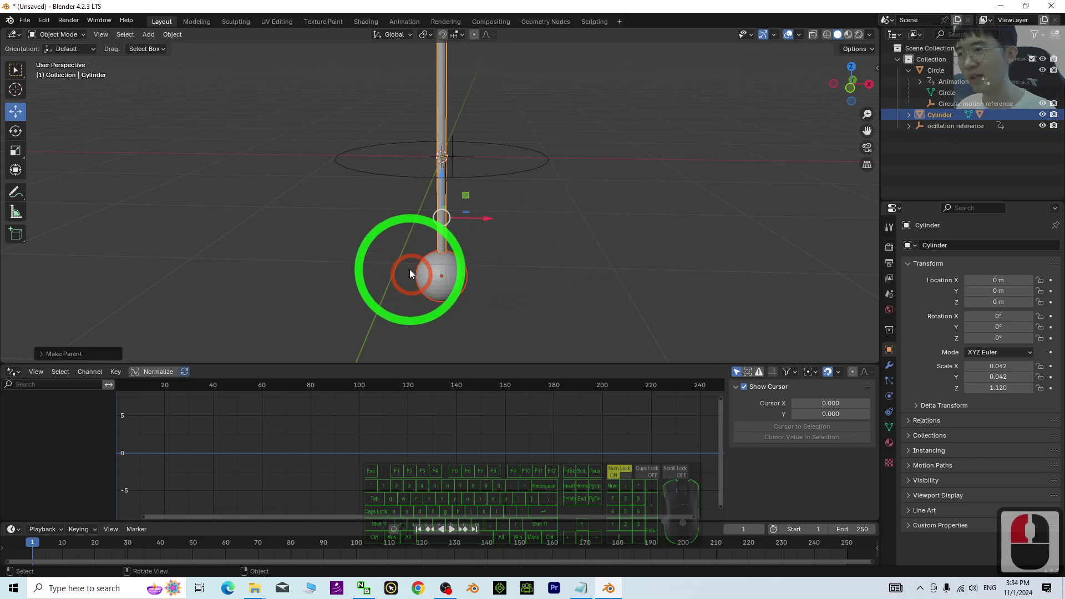
Step: Rename the Sphere to 'Pendulum' in the Outliner
click(909, 114)
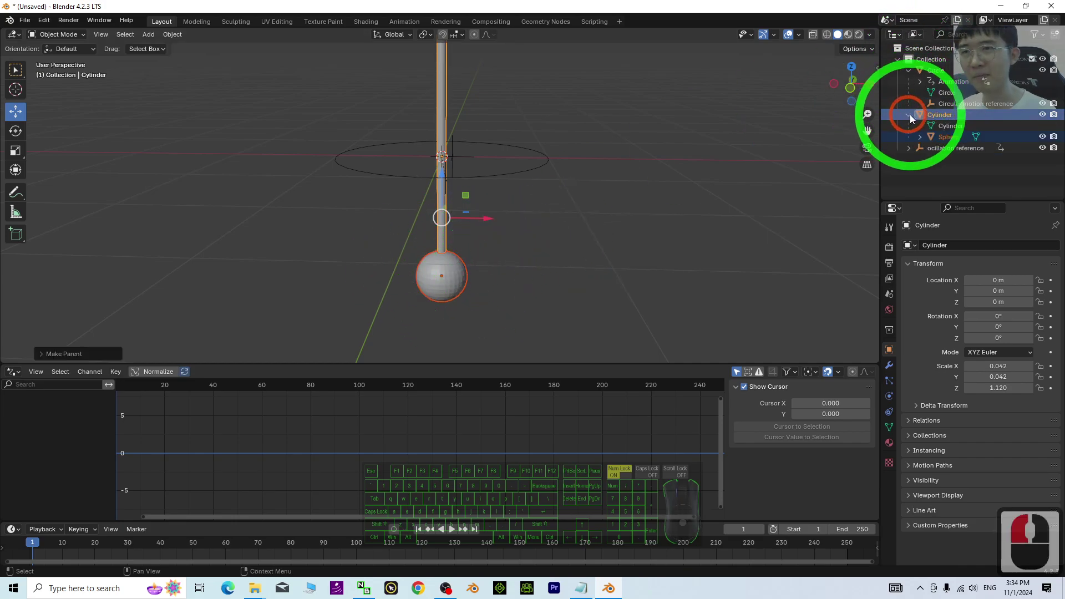
double_click(965, 136)
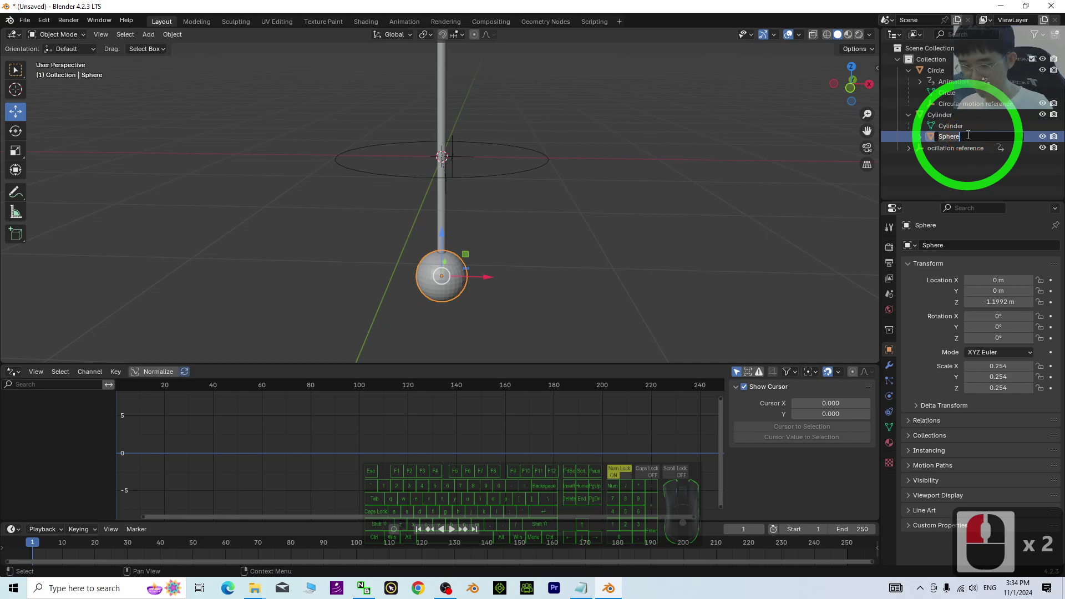
text(Pendulum)
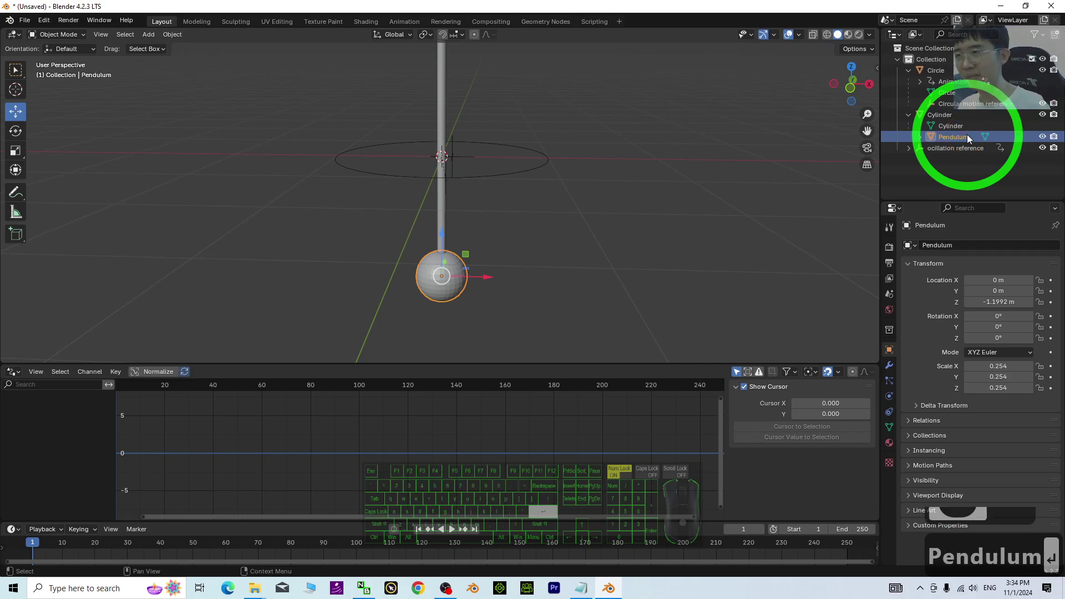
key(Return)
Step: Rename the Cylinder to 'Pendulum Stick' and select it
click(442, 76)
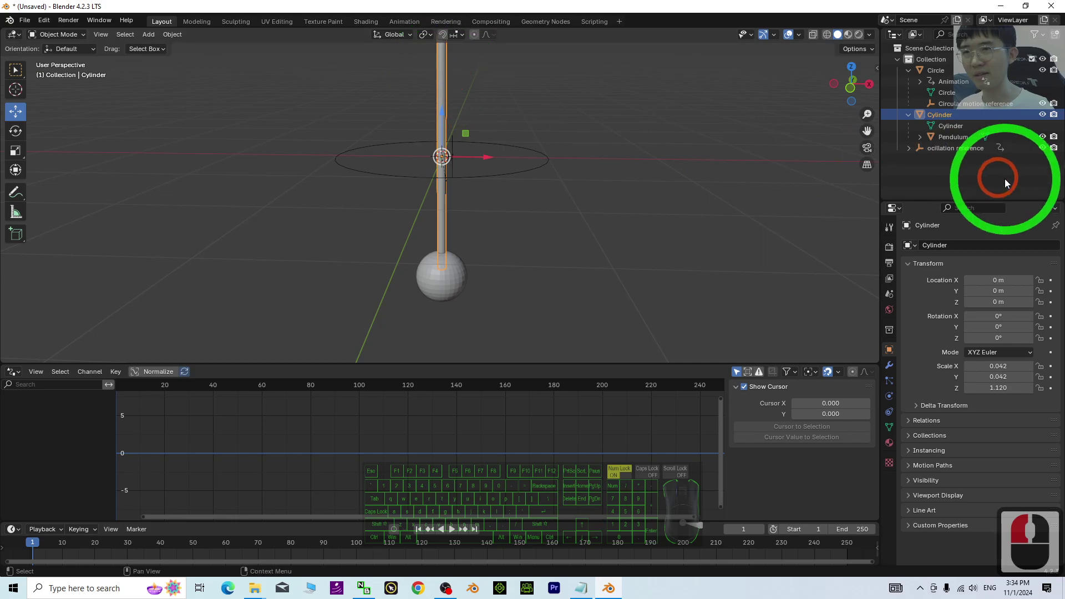
double_click(943, 115)
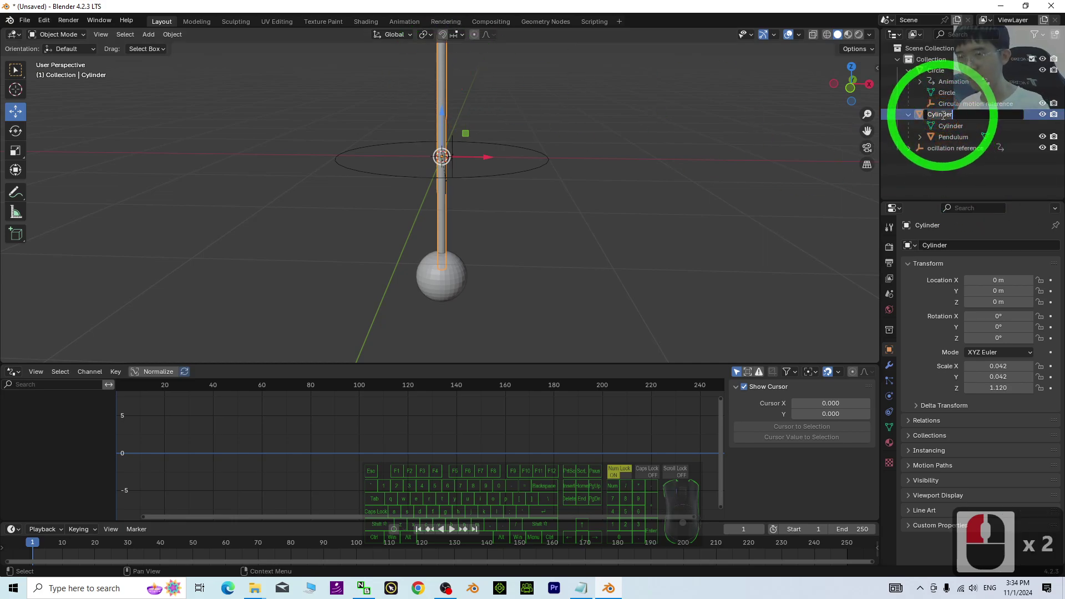
text(Pendulum S)
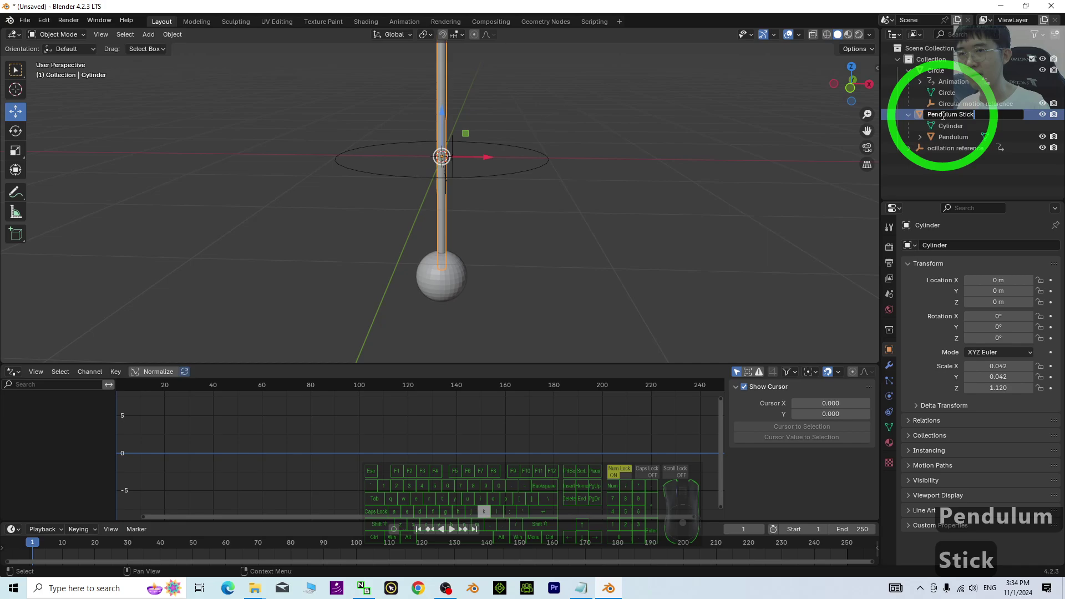
text(tick)
key(Return)
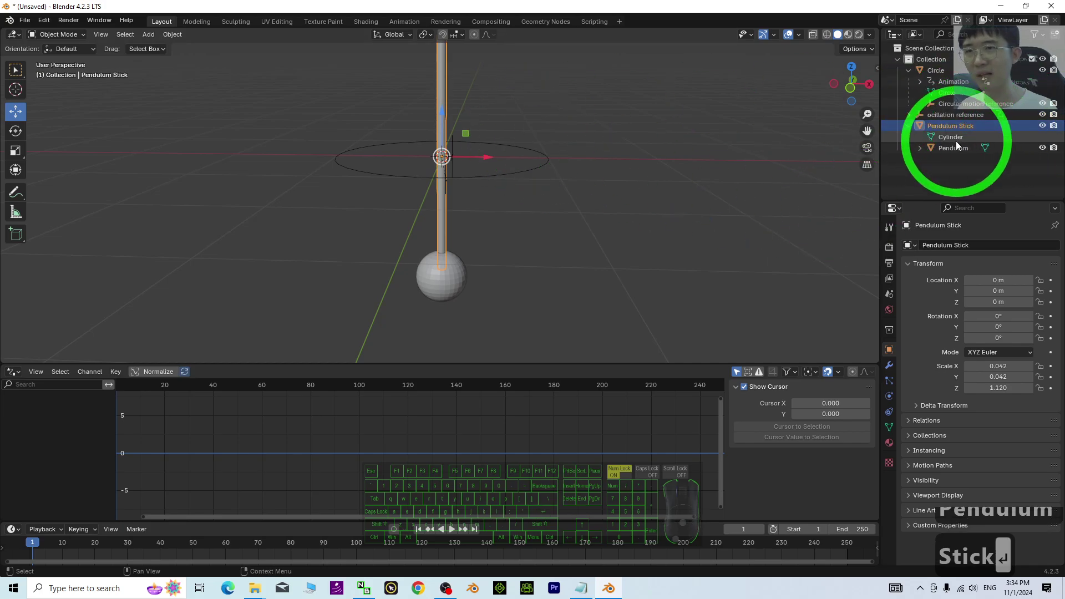
click(957, 128)
scroll(478, 184, up, 4)
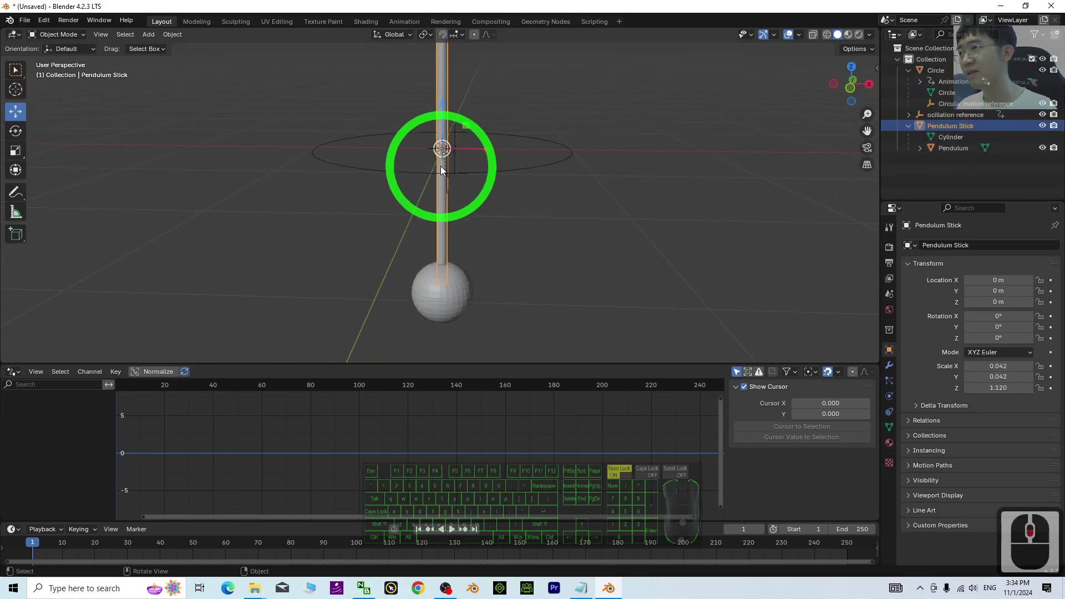
Step: Raise the Pendulum Stick with snapping to Z 1.0774 m
shift+middle_drag(589, 214, 580, 269)
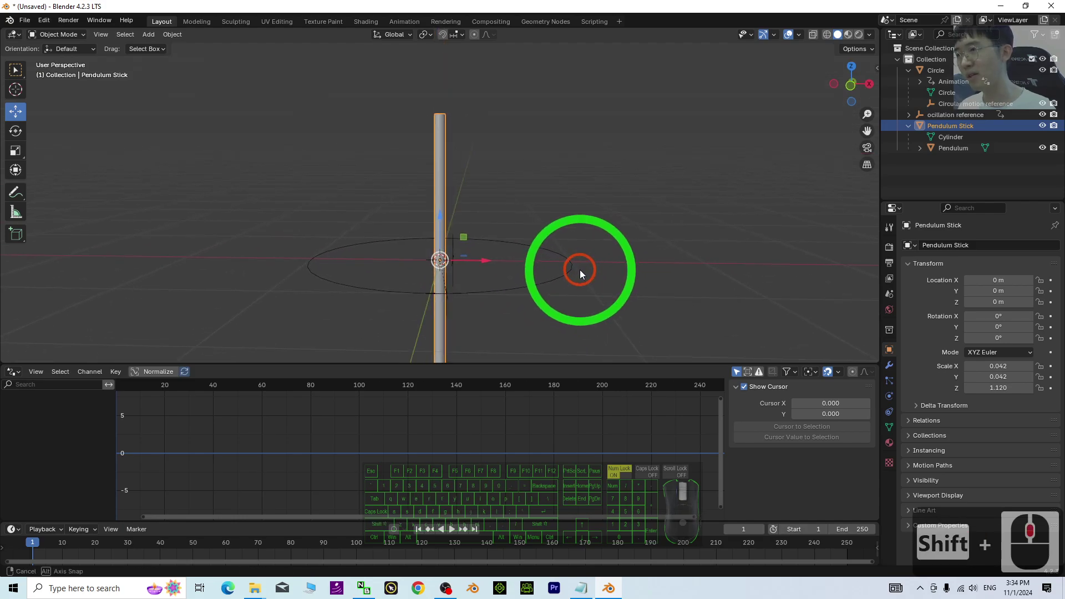
scroll(489, 236, down, 3)
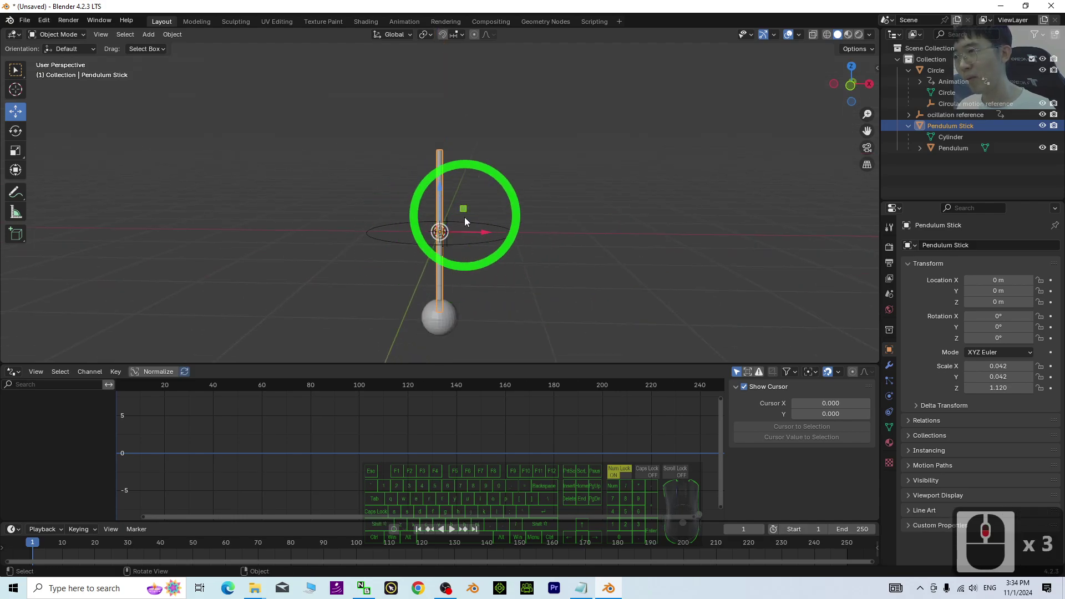
scroll(448, 235, up, 6)
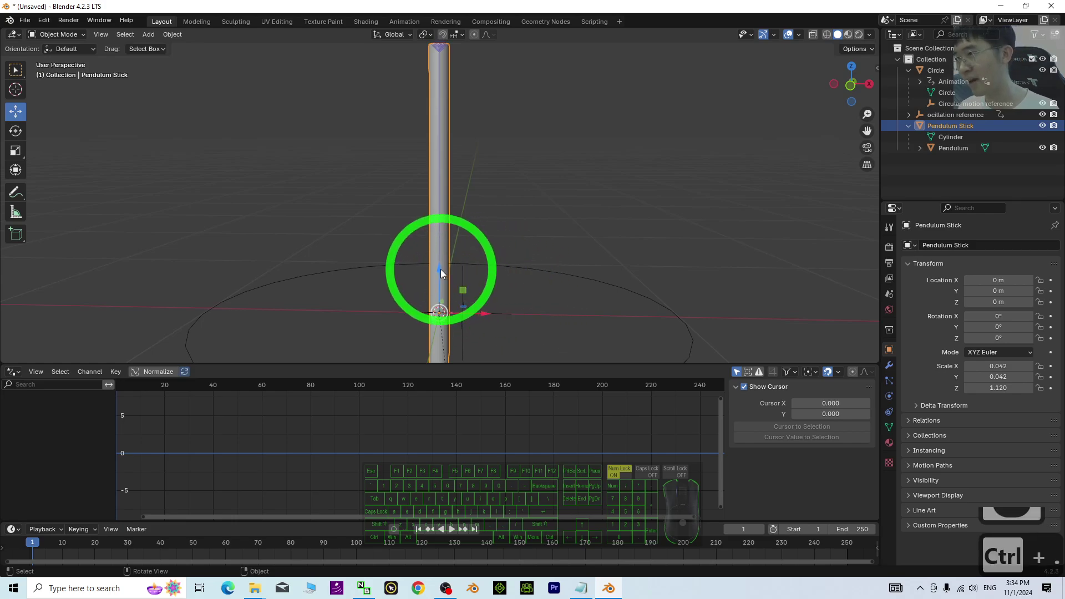
ctrl+drag(439, 268, 456, 342)
scroll(549, 388, down, 4)
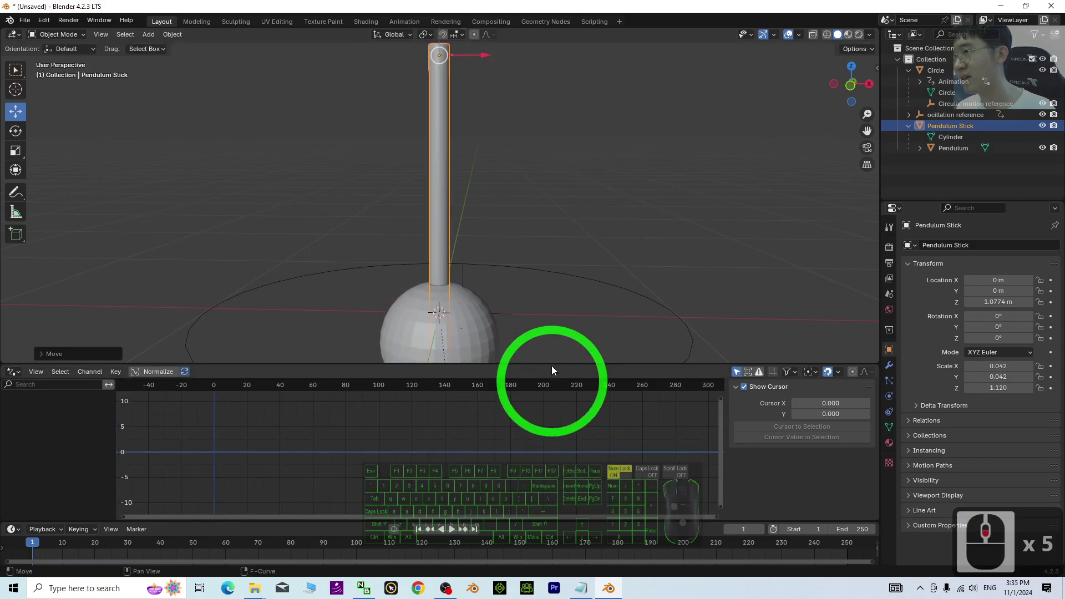
scroll(580, 256, down, 5)
scroll(576, 246, down, 2)
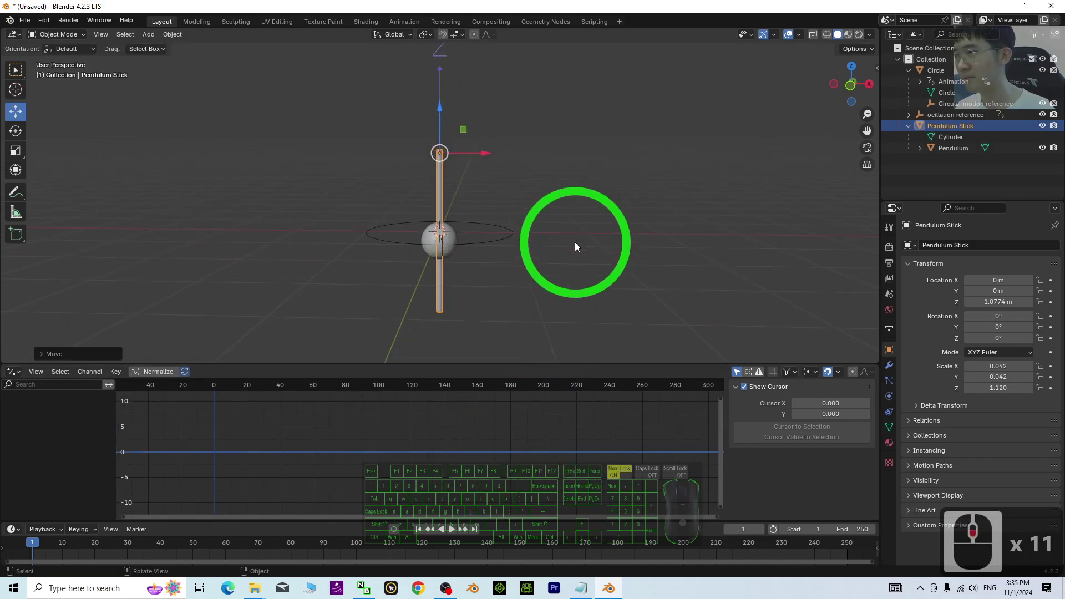
Step: Toggle origin-only transforms and lower the Pendulum sphere to local Z -1.6563 m
key(ctrl+period)
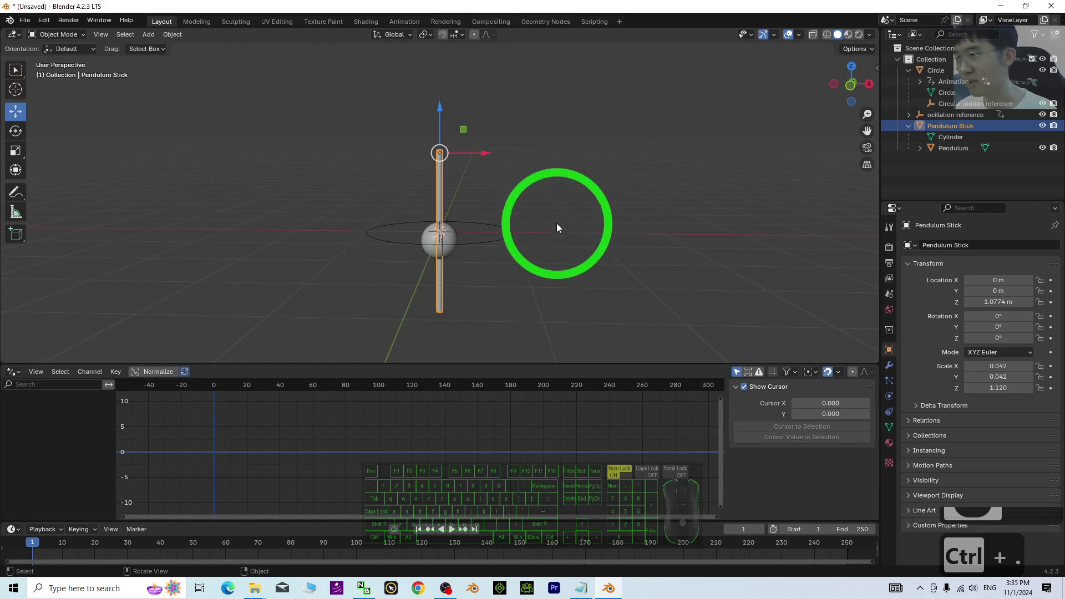
click(446, 227)
drag(441, 198, 448, 269)
click(436, 166)
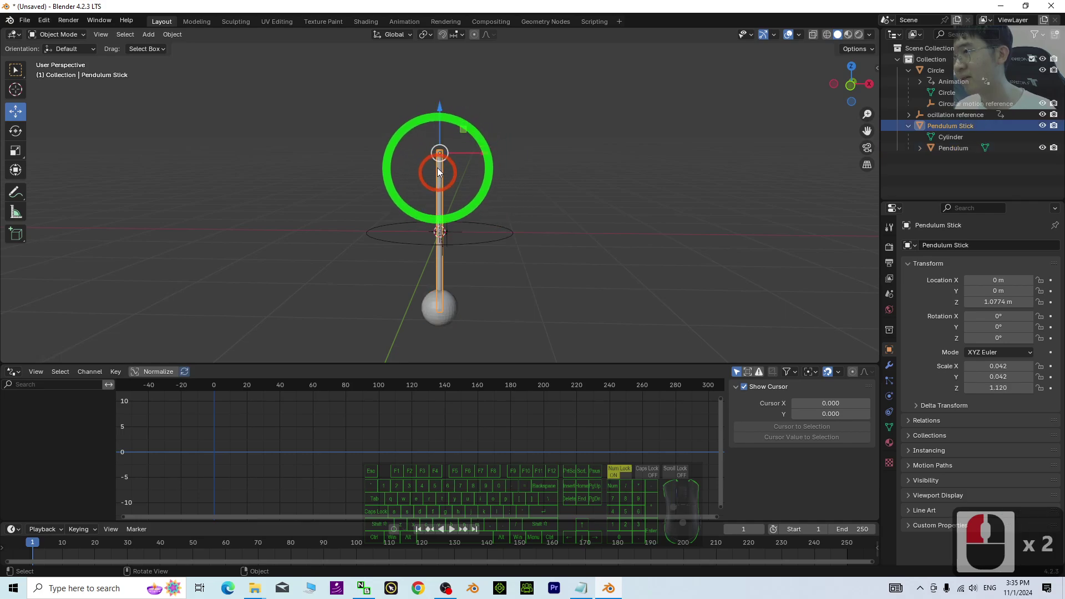
scroll(437, 167, up, 4)
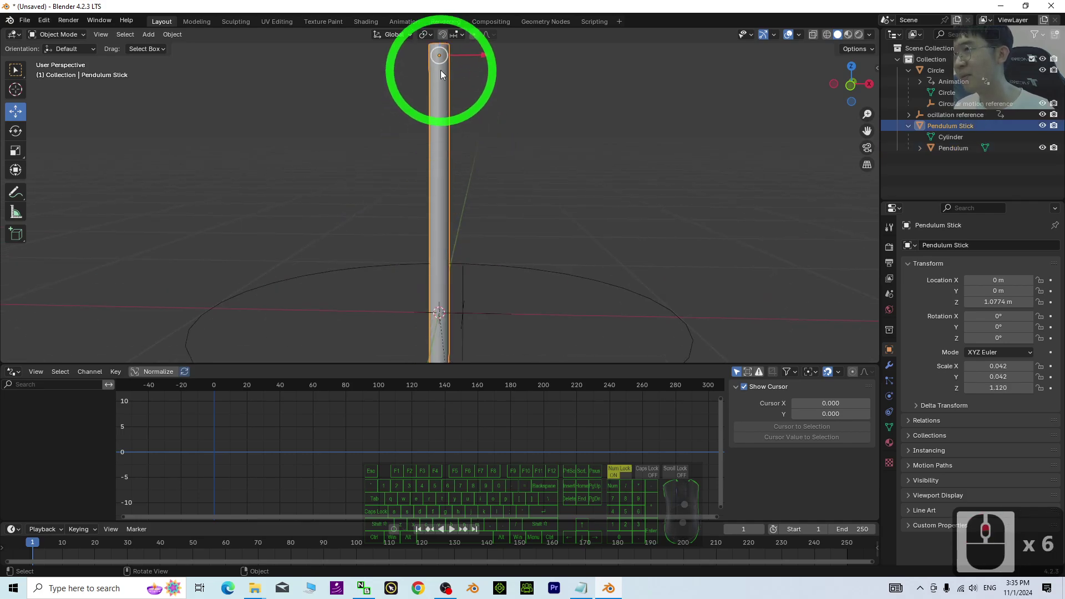
scroll(440, 72, down, 4)
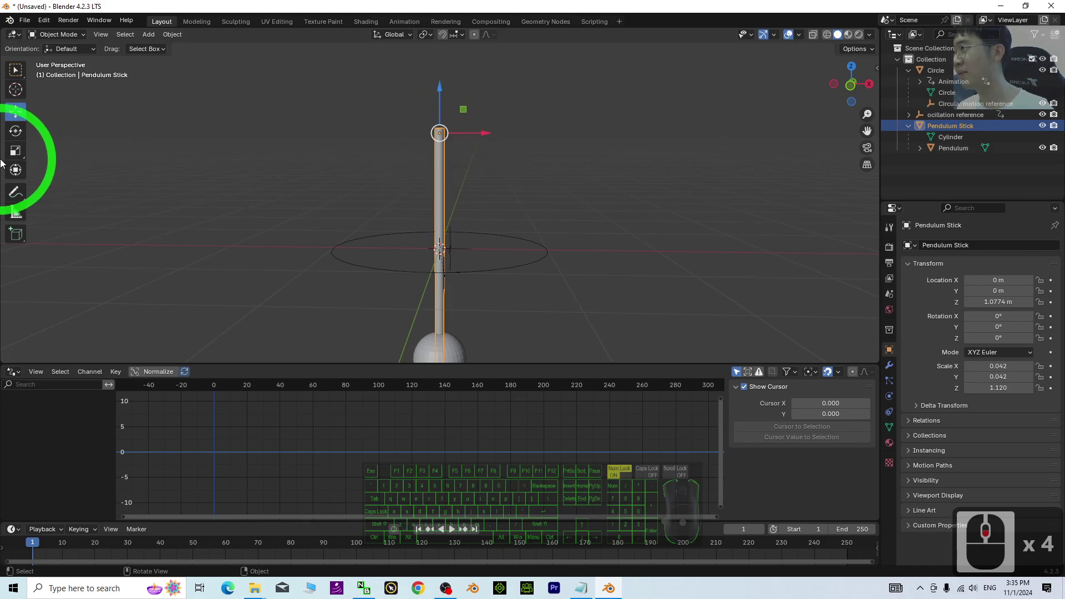
Step: Try rotating the stick around its top pivot, then cancel to keep it upright
click(15, 131)
mouse_move(473, 104)
mouse_down()
mouse_move(483, 124)
mouse_move(433, 83)
mouse_move(482, 154)
mouse_move(456, 102)
mouse_move(468, 111)
mouse_move(471, 134)
mouse_move(447, 108)
mouse_move(459, 109)
mouse_up()
scroll(622, 317, up, 5)
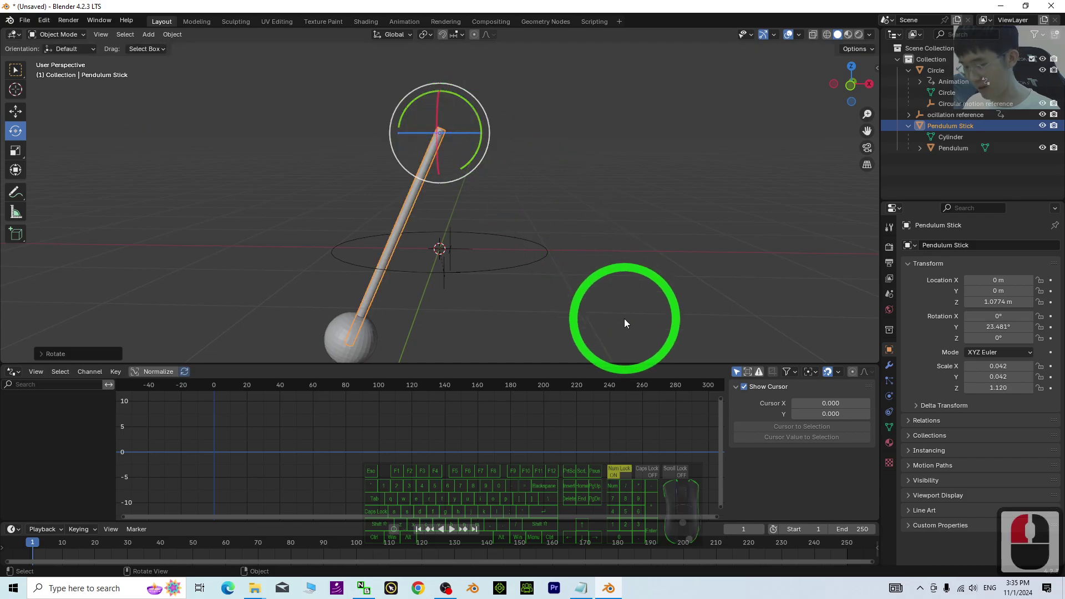
key(Escape)
scroll(584, 225, down, 4)
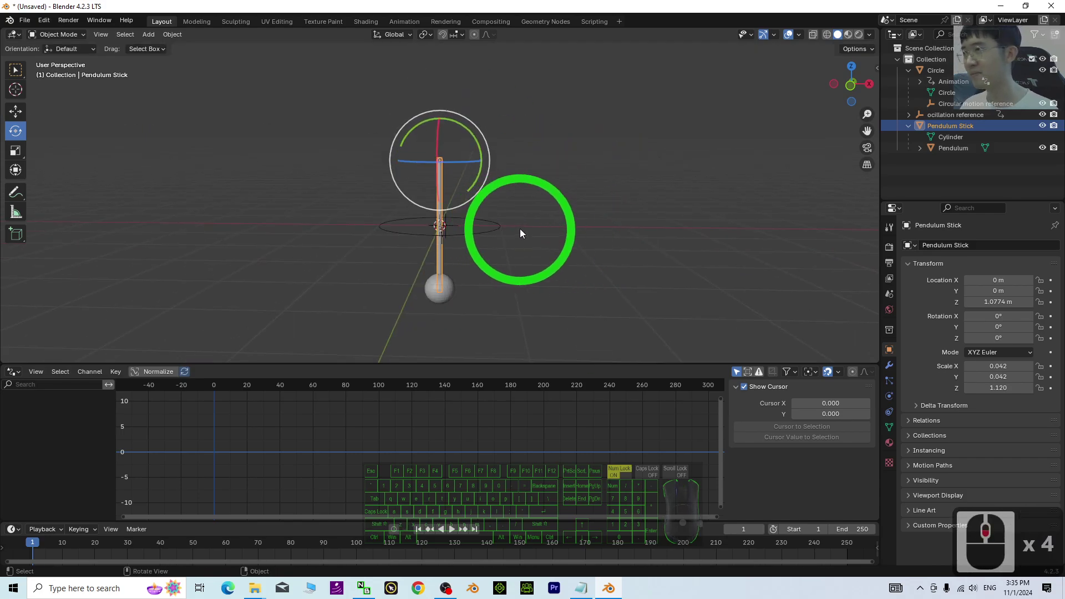
scroll(366, 188, down, 3)
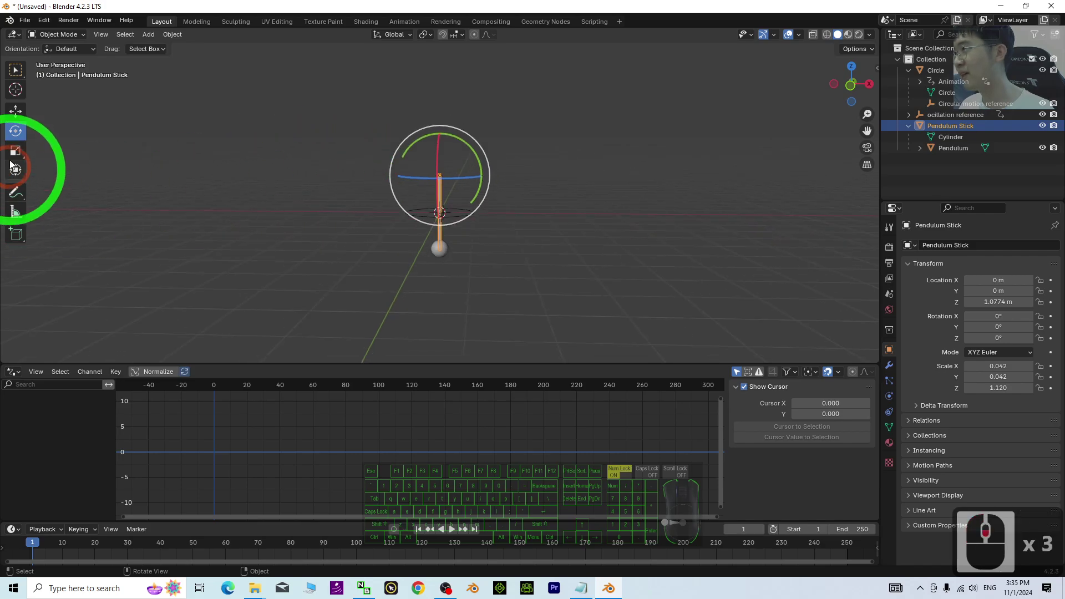
Step: Move the Pendulum Stick up along Z until Location Z reads 2.7557 m
click(16, 111)
drag(439, 135, 440, 71)
scroll(506, 140, up, 5)
shift+middle_drag(570, 134, 504, 248)
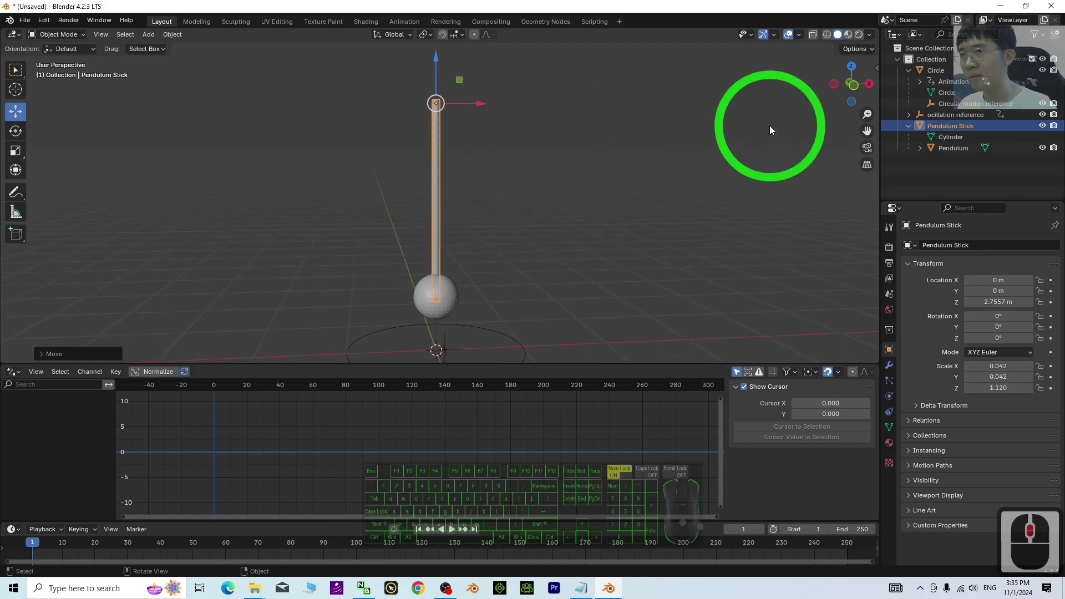
scroll(437, 207, down, 2)
click(438, 156)
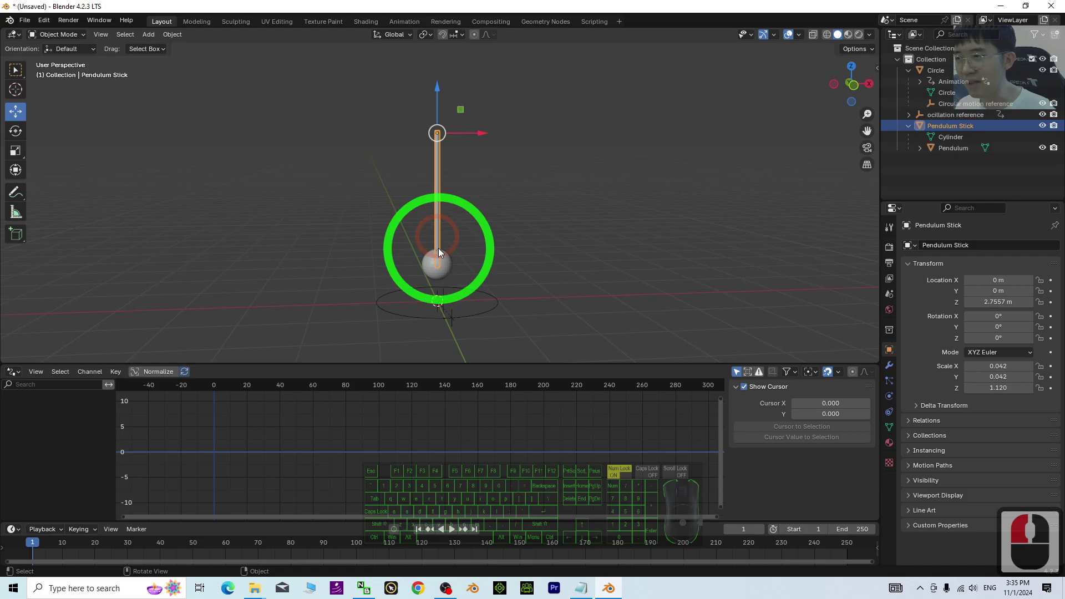
scroll(502, 305, up, 3)
scroll(497, 257, up, 2)
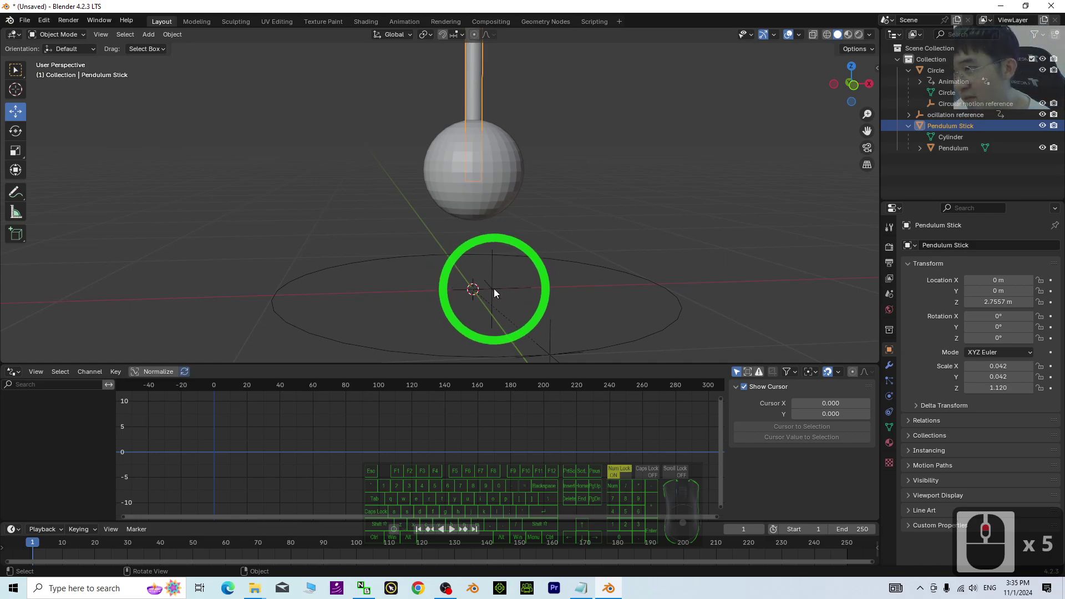
scroll(494, 288, down, 7)
click(448, 101)
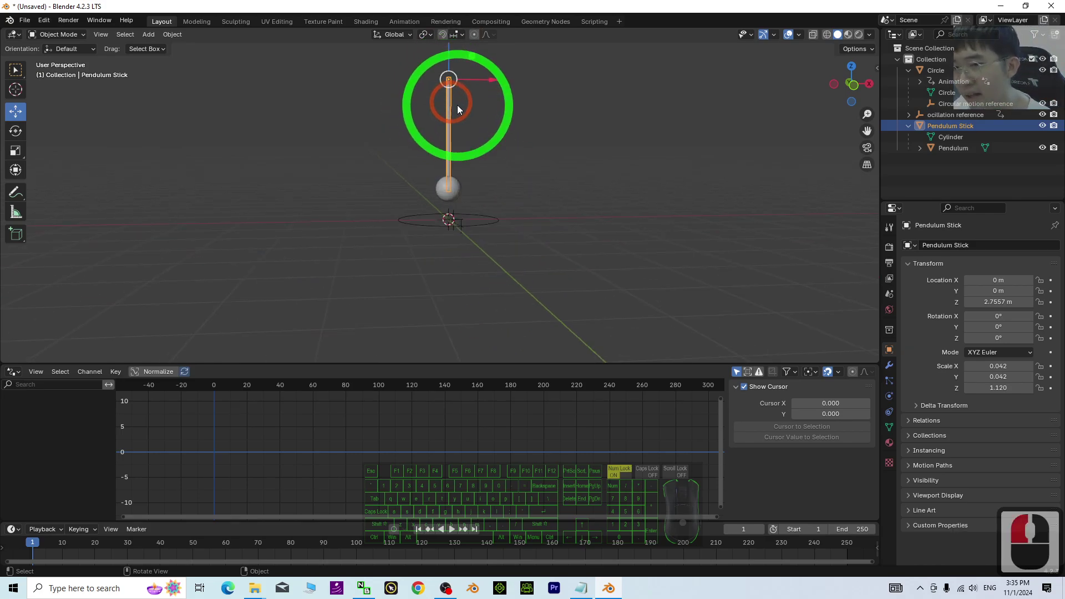
Step: Add a Track To constraint to the Pendulum Stick with ocillation reference as its target
click(889, 412)
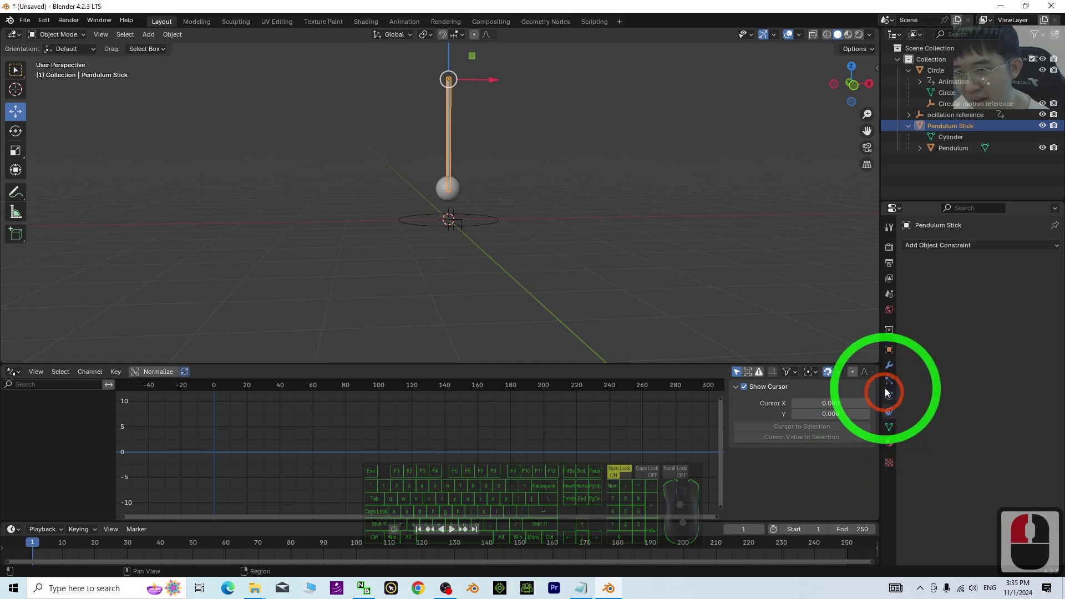
click(928, 245)
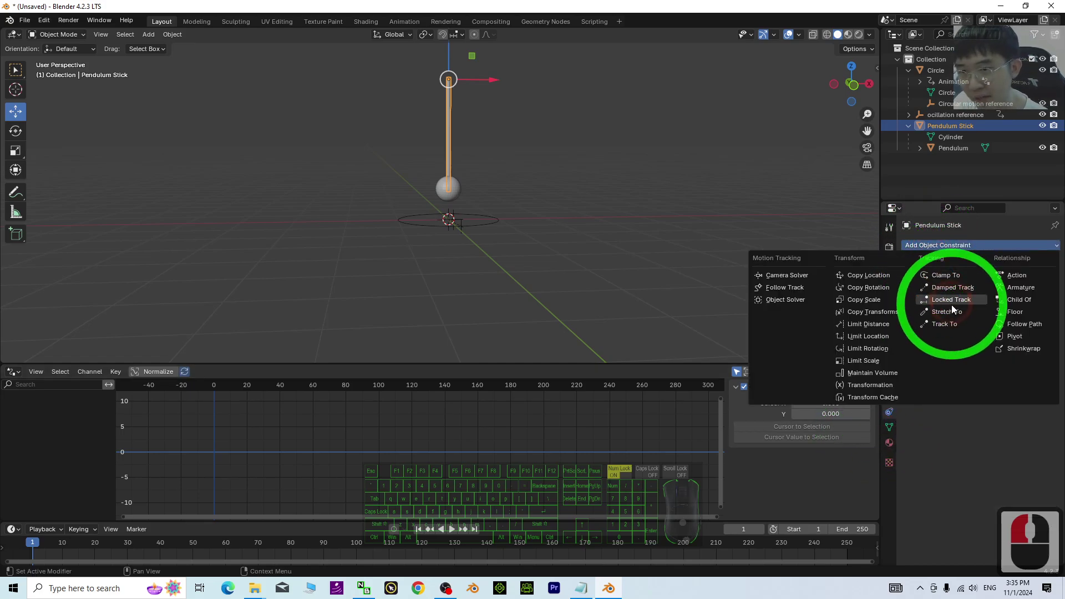
click(946, 324)
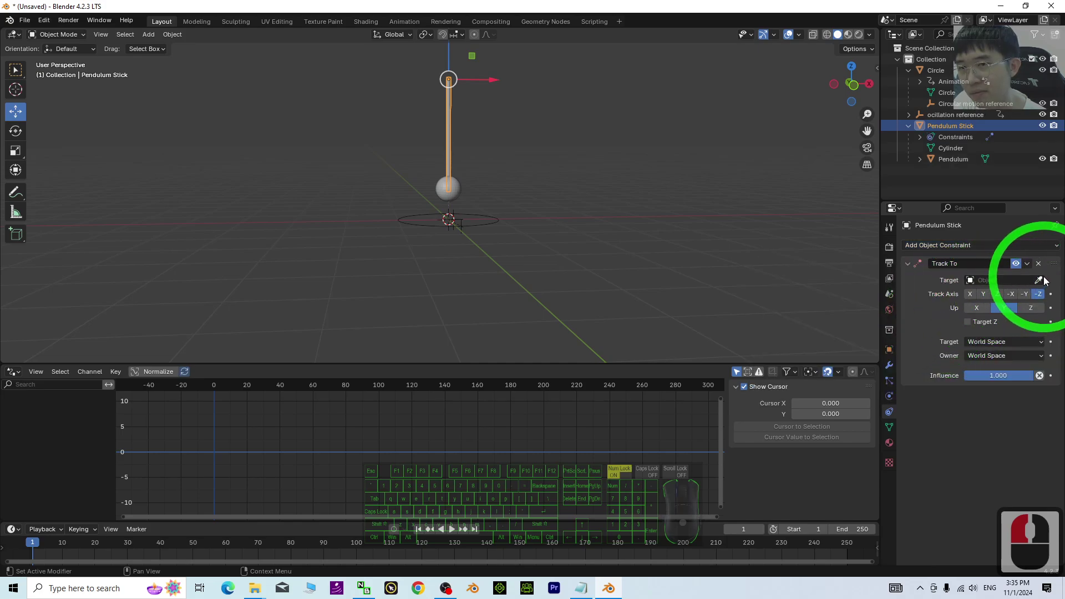
drag(1040, 280, 461, 214)
scroll(512, 233, up, 6)
scroll(488, 256, down, 2)
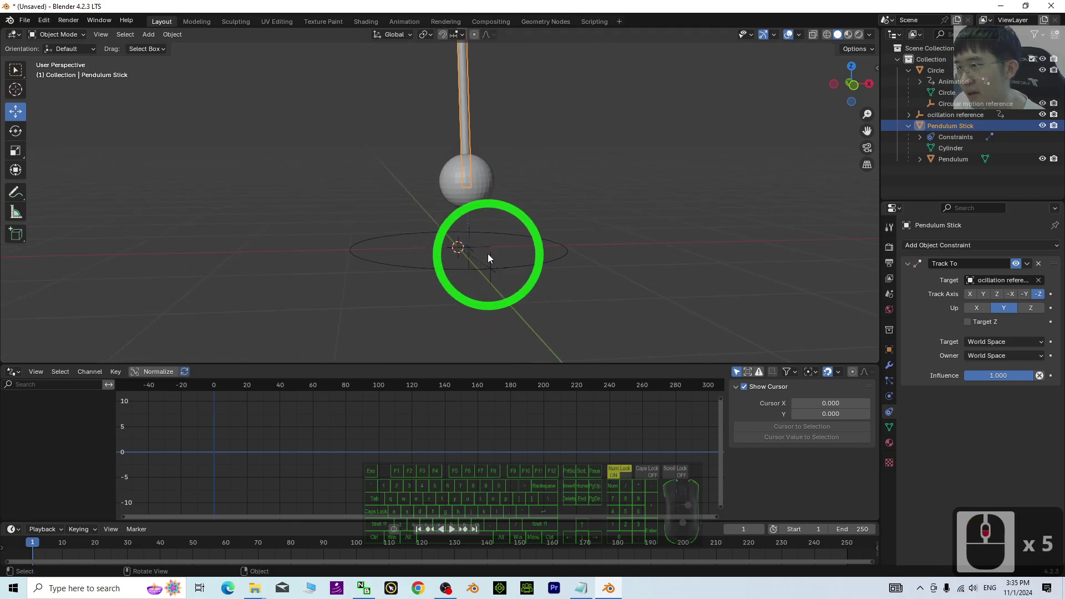
scroll(504, 246, down, 3)
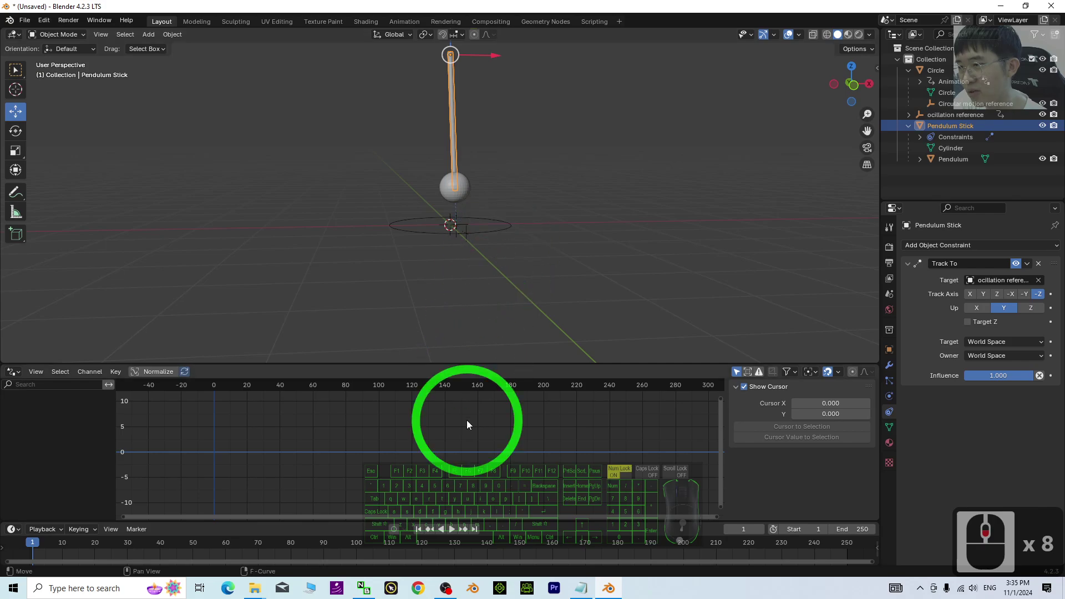
Step: Start playback and orbit and pan the view to watch the pendulum swing
click(451, 529)
scroll(542, 174, up, 5)
scroll(604, 242, down, 6)
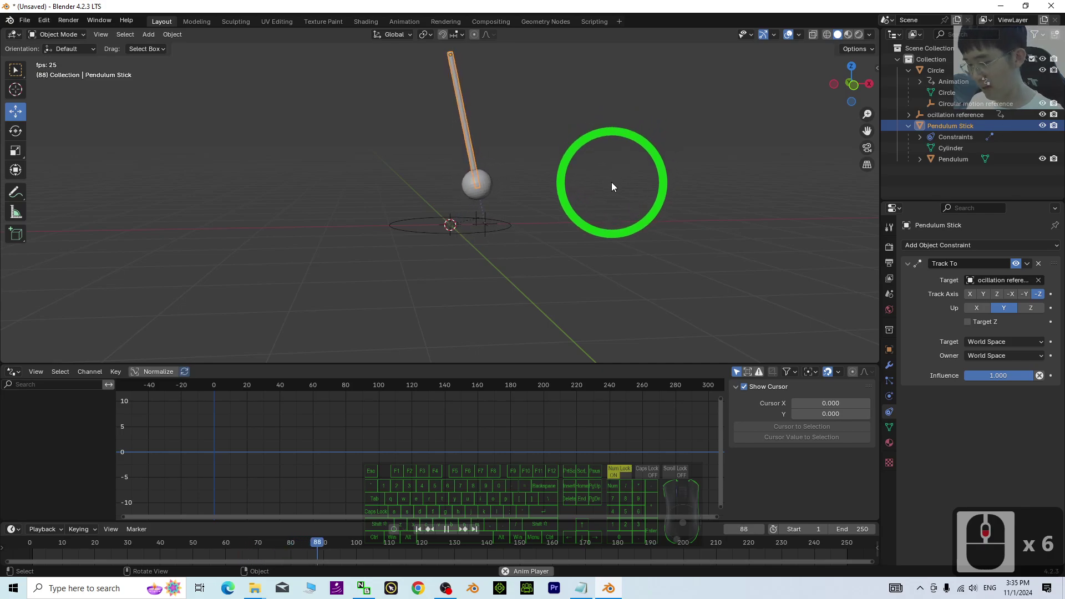
middle_drag(611, 183, 603, 276)
scroll(557, 312, up, 4)
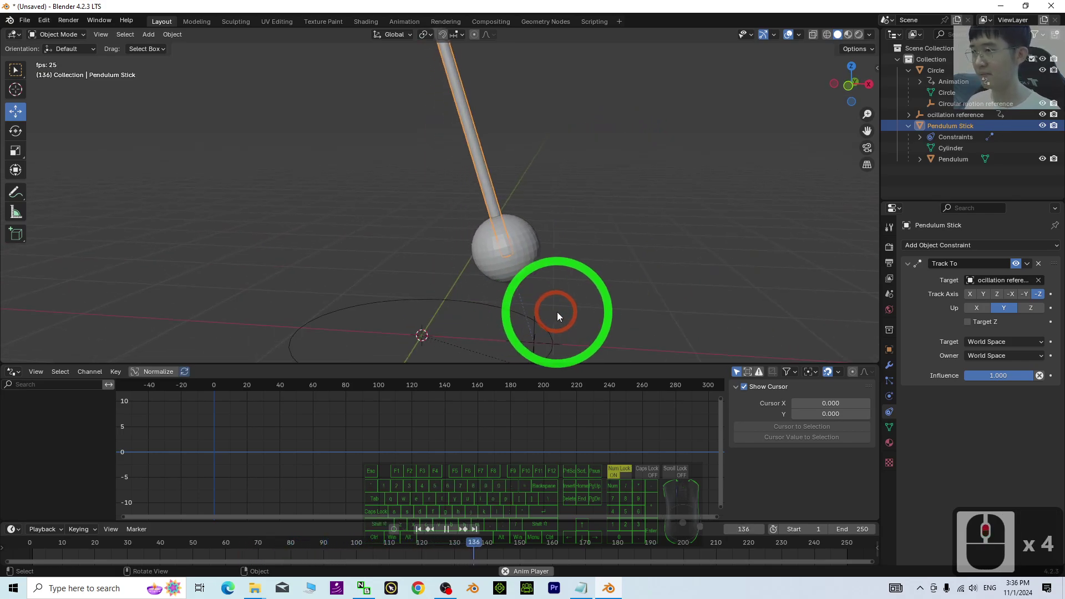
scroll(557, 312, down, 2)
shift+middle_drag(529, 285, 557, 367)
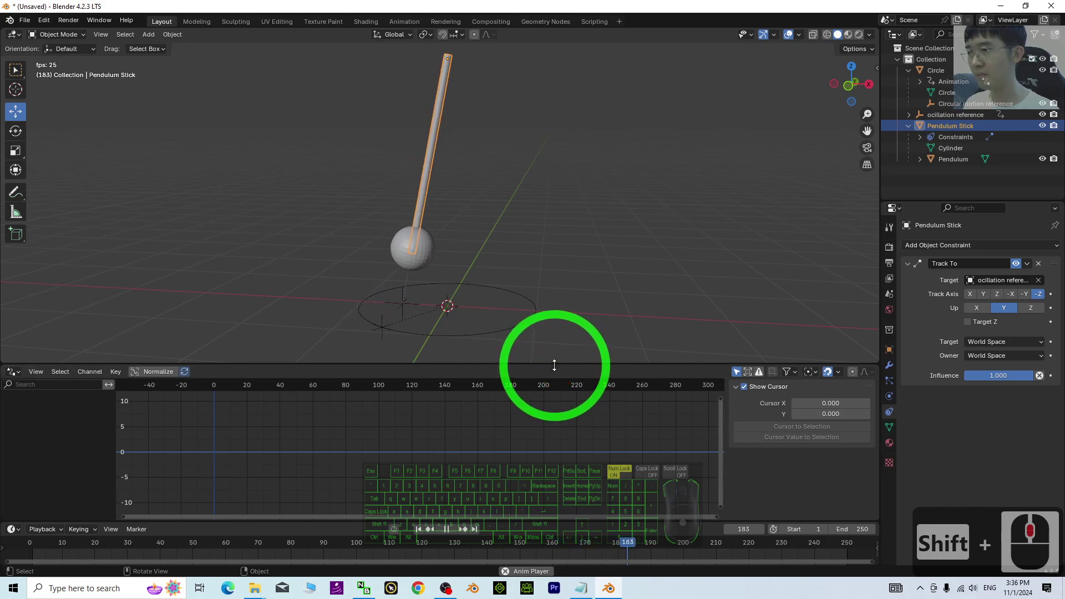
Step: Enlarge the 3D viewport over the graph area, then stop playback
drag(555, 364, 559, 476)
shift+middle_drag(590, 354, 605, 329)
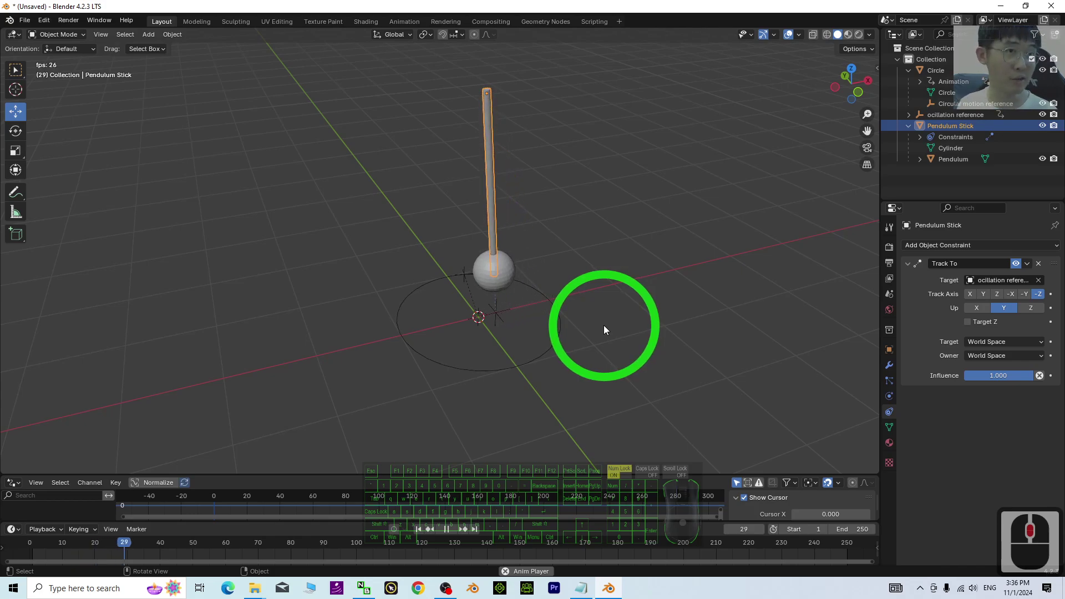
scroll(593, 330, up, 4)
scroll(727, 228, down, 3)
shift+middle_drag(727, 228, 502, 495)
double_click(446, 529)
Step: At frame one, give the Pendulum sphere a new material with a red base colour
click(420, 529)
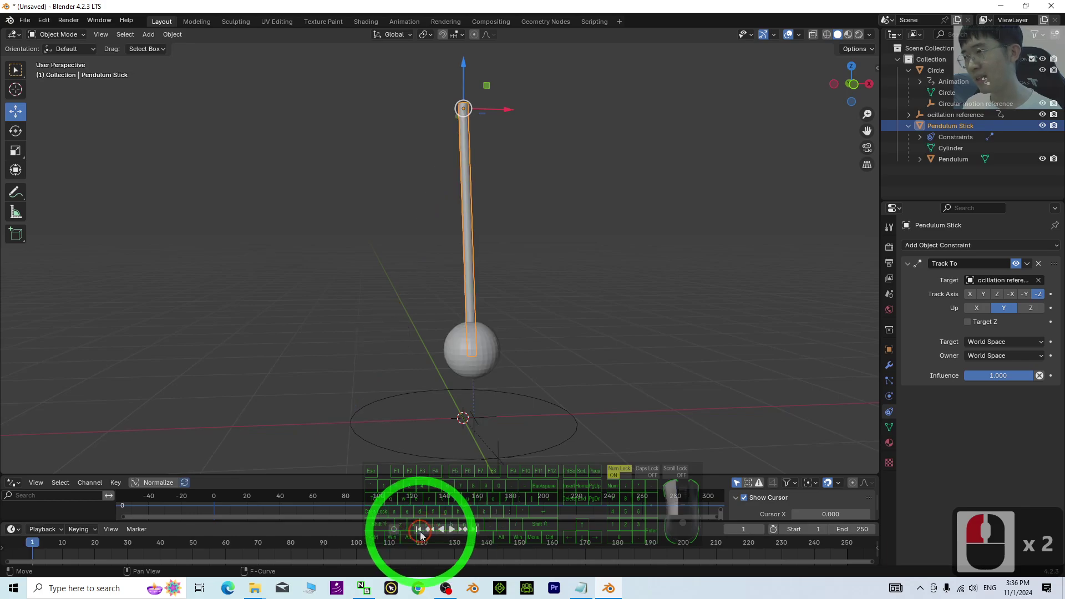
click(511, 326)
click(491, 350)
click(890, 442)
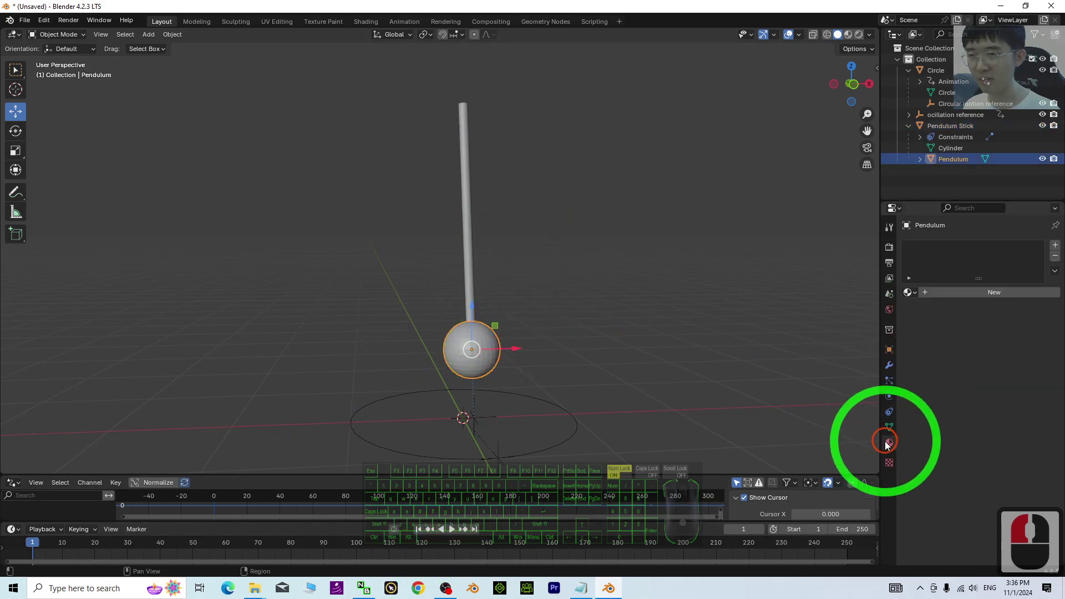
click(932, 292)
click(999, 361)
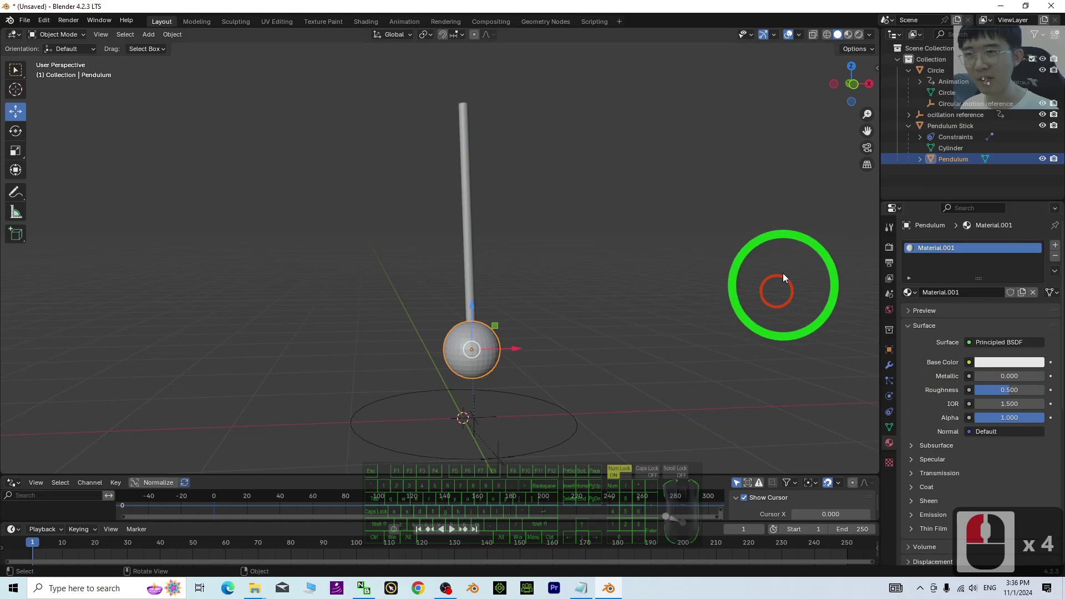
click(998, 363)
drag(986, 230, 960, 301)
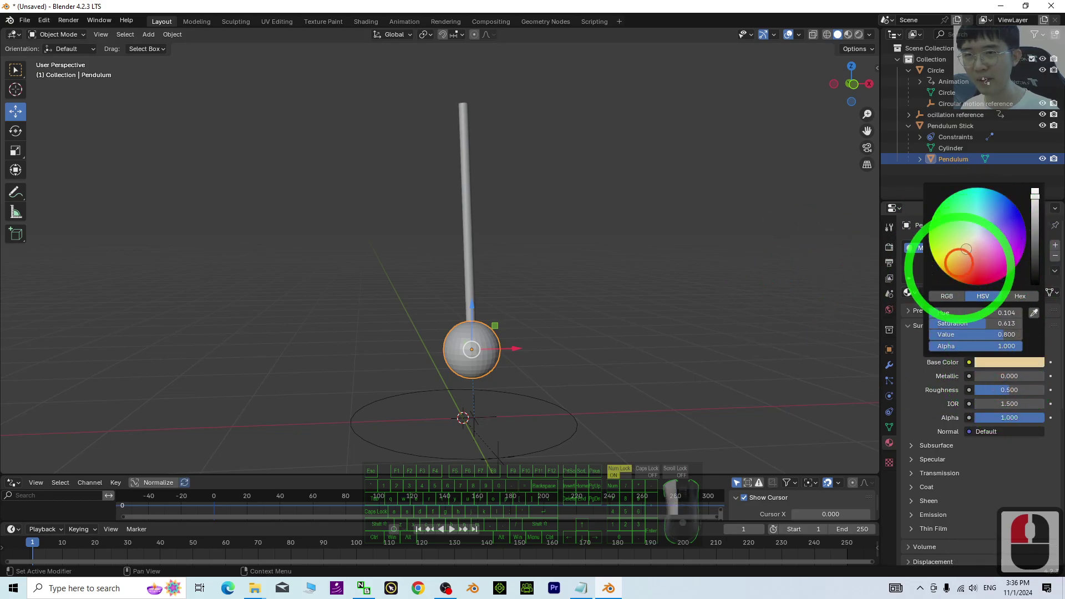
Step: Switch to Material Preview and give the Pendulum Stick a new blue material
click(849, 34)
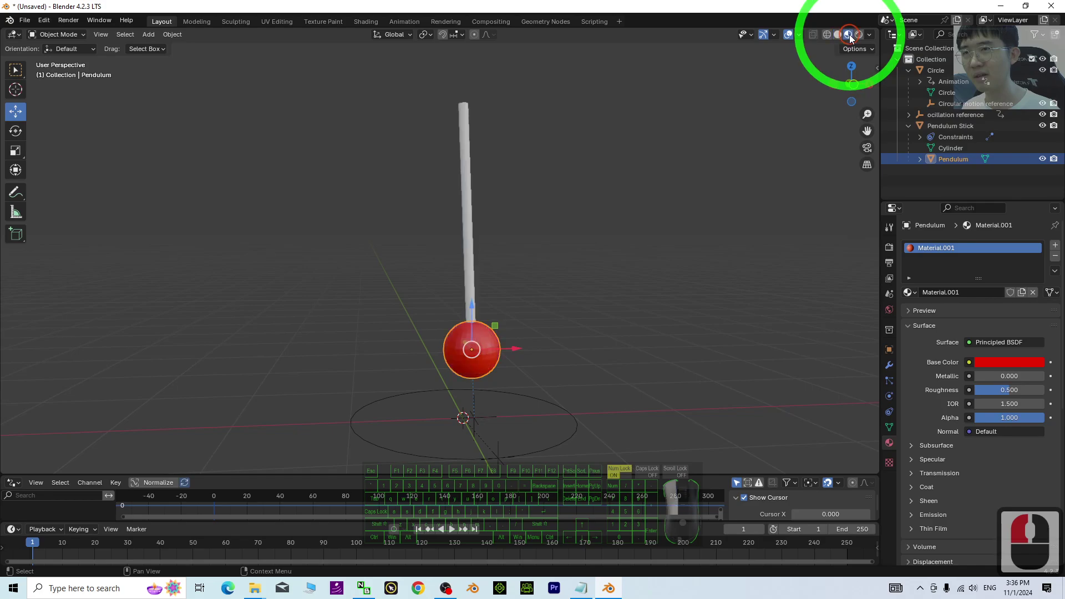
click(466, 219)
click(993, 292)
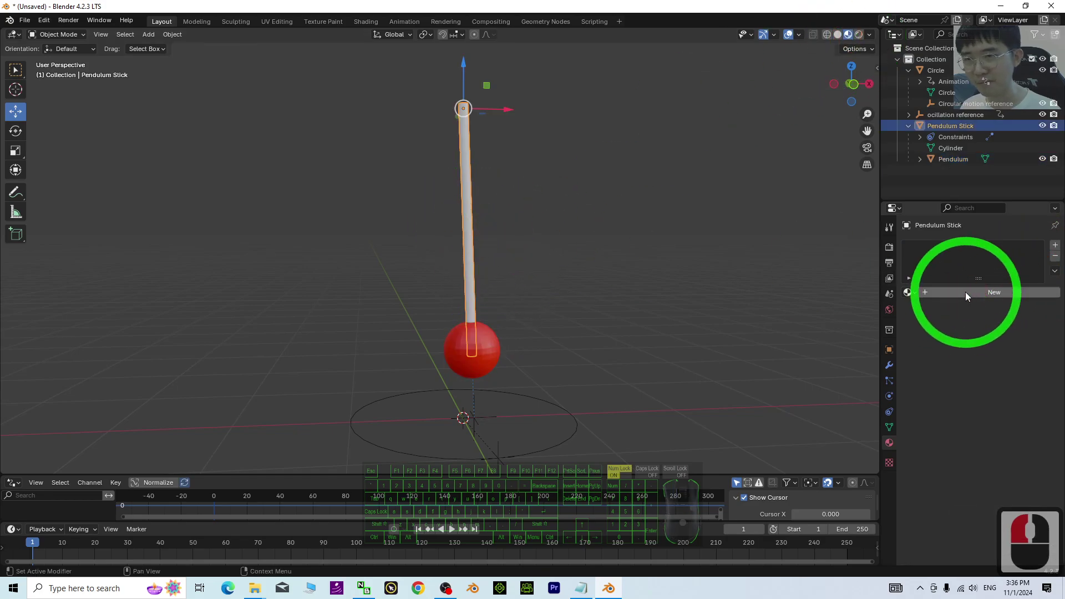
click(1007, 362)
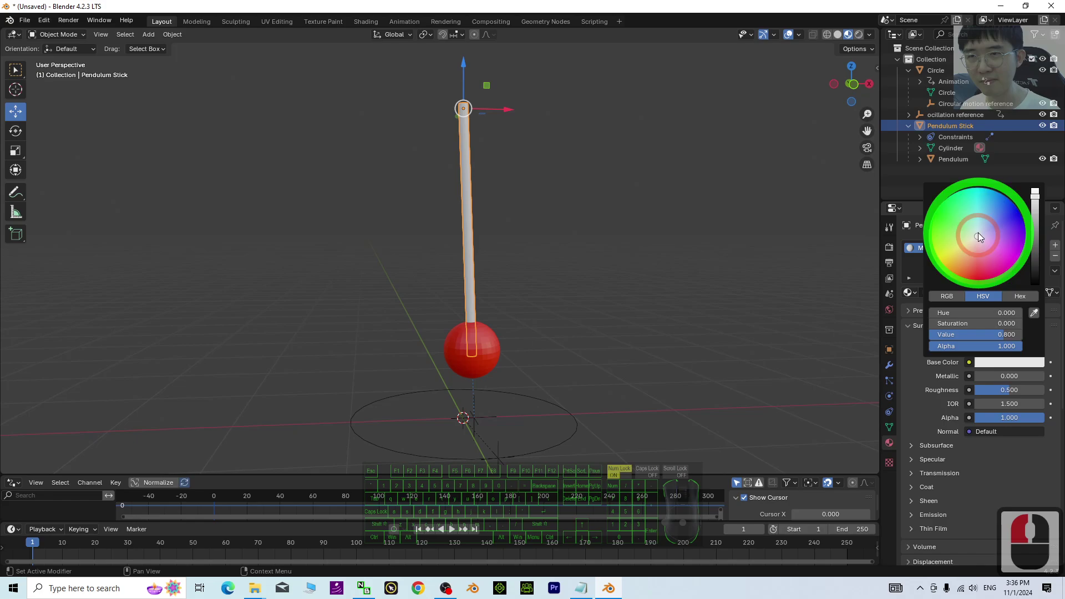
click(1007, 205)
click(747, 313)
scroll(537, 472, down, 2)
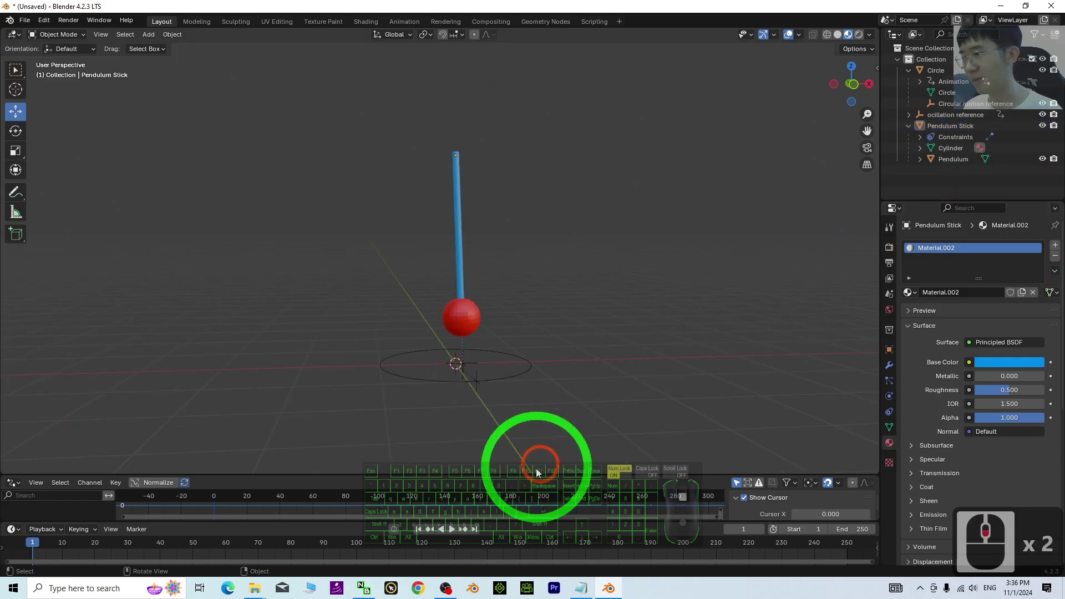
Step: Start animation playback and view the pendulum straight from the front
click(452, 528)
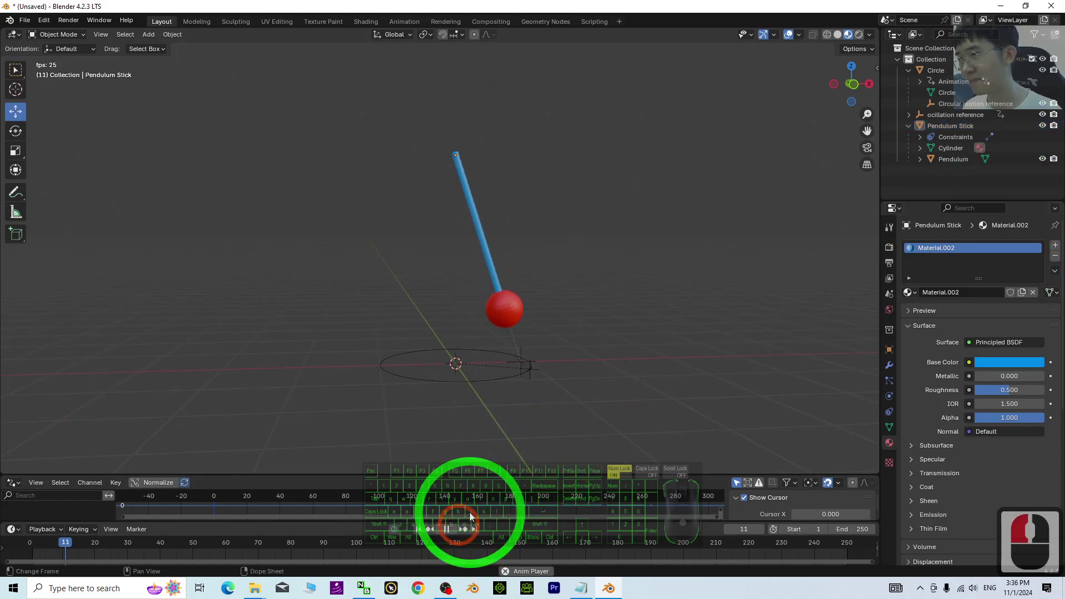
click(853, 84)
scroll(693, 275, up, 3)
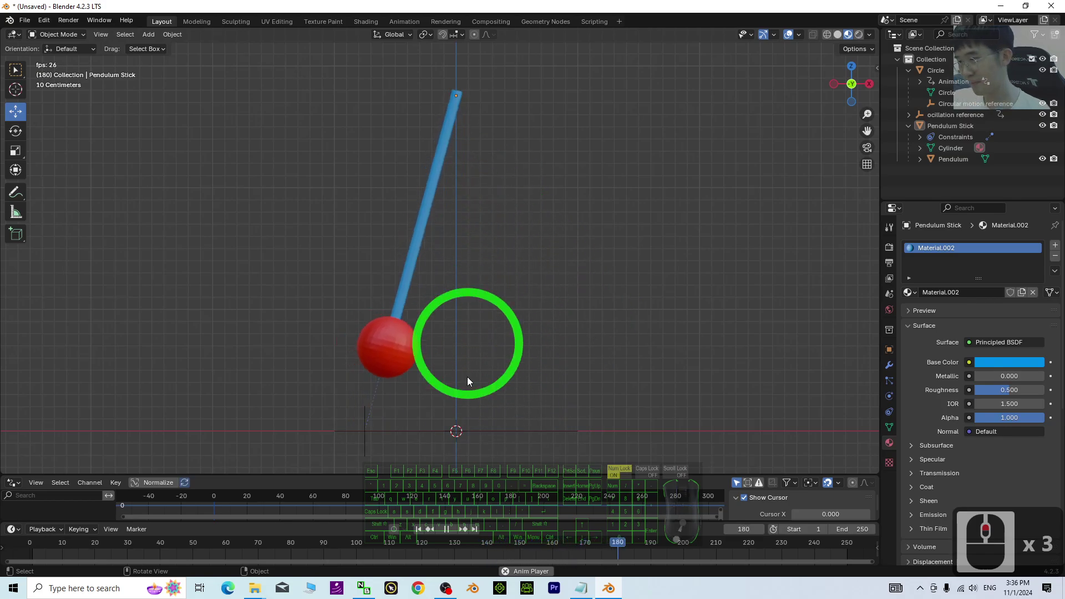
Step: Orbit the view around the swinging red-and-blue pendulum while it plays
middle_drag(481, 418, 434, 361)
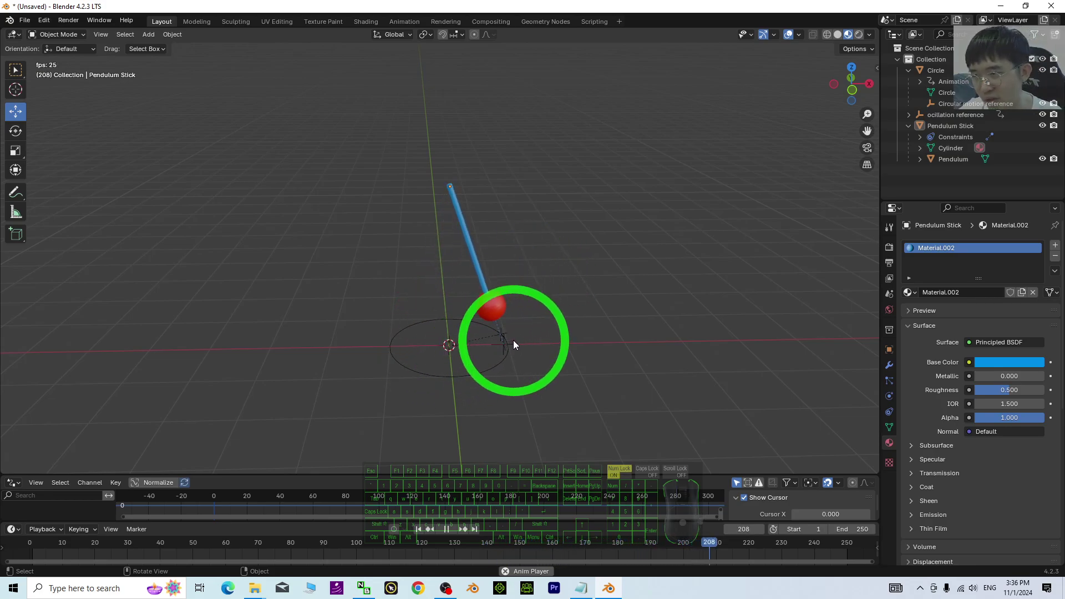
scroll(449, 344, up, 2)
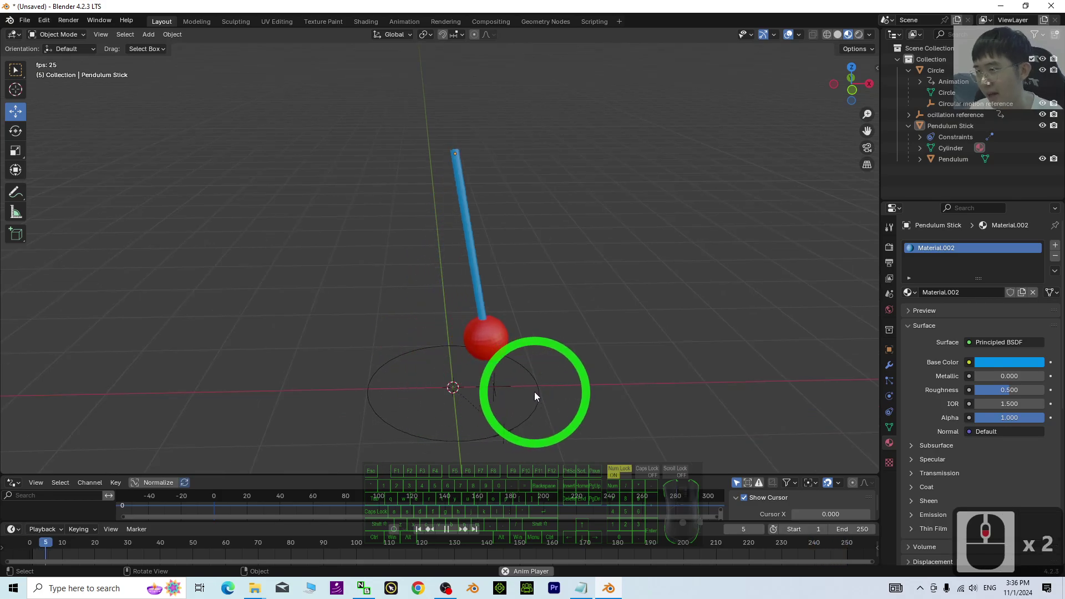
middle_drag(535, 392, 494, 213)
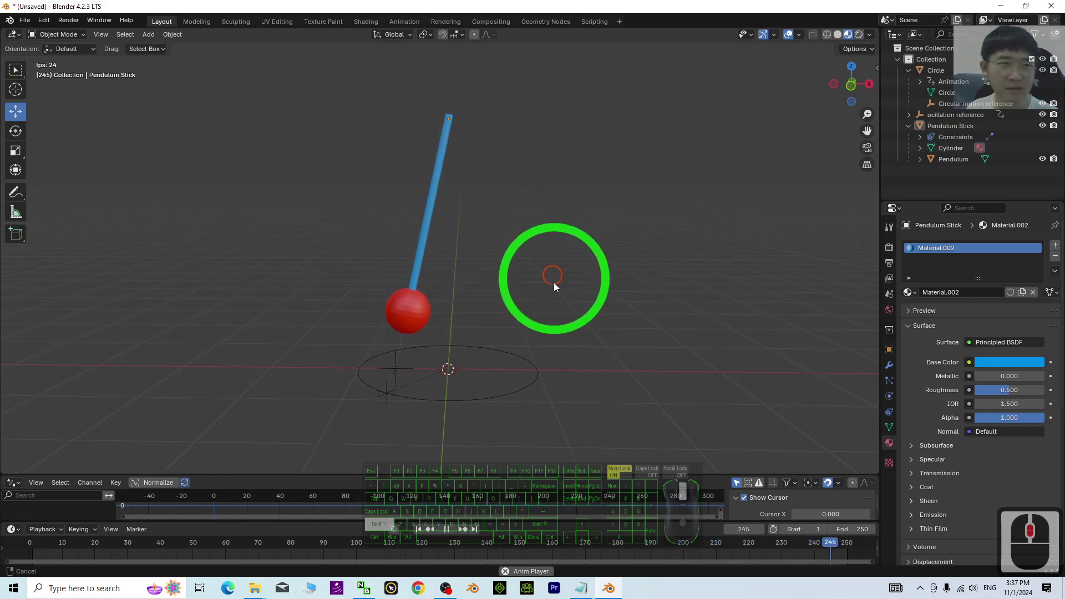
middle_drag(554, 281, 559, 304)
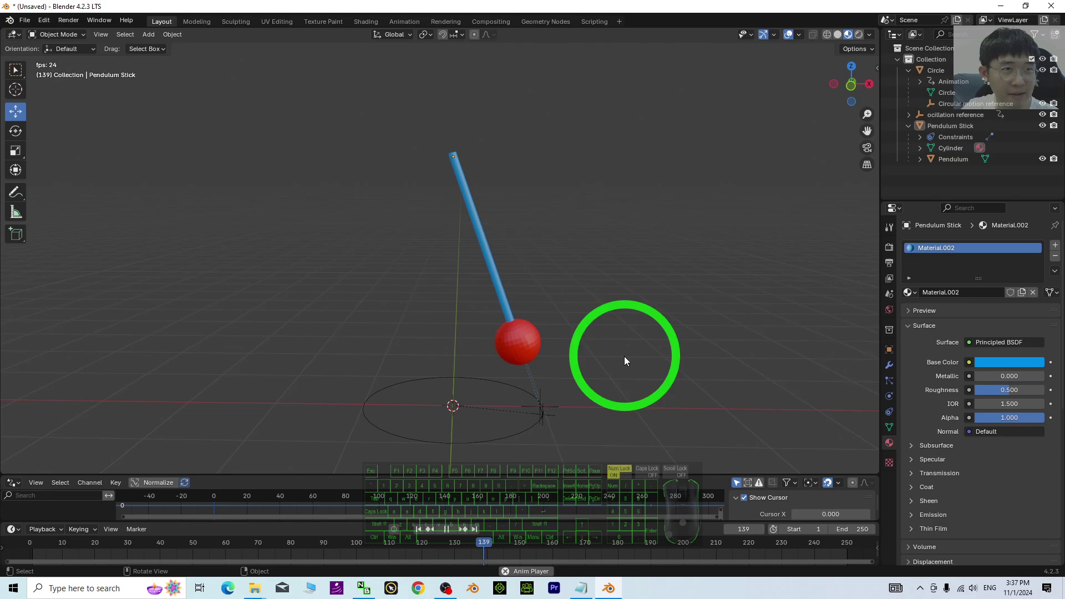
mouse_move(625, 359)
middle_down()
mouse_move(549, 363)
mouse_move(555, 347)
mouse_move(604, 338)
mouse_move(585, 351)
mouse_move(514, 322)
mouse_move(607, 344)
mouse_move(607, 374)
mouse_move(597, 375)
mouse_move(593, 347)
mouse_move(633, 350)
middle_up()
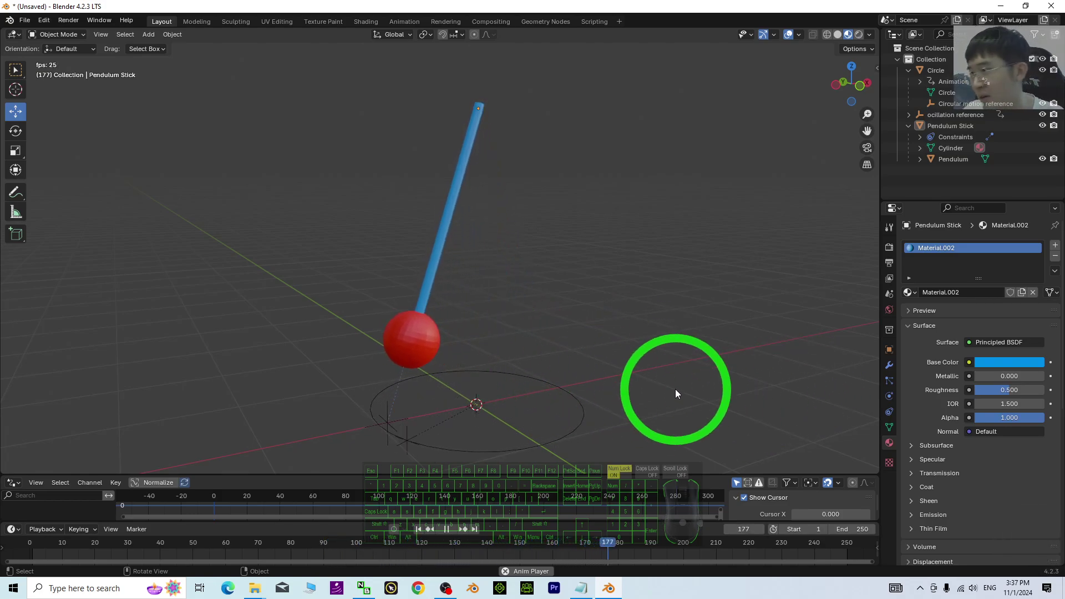
middle_drag(654, 384, 587, 413)
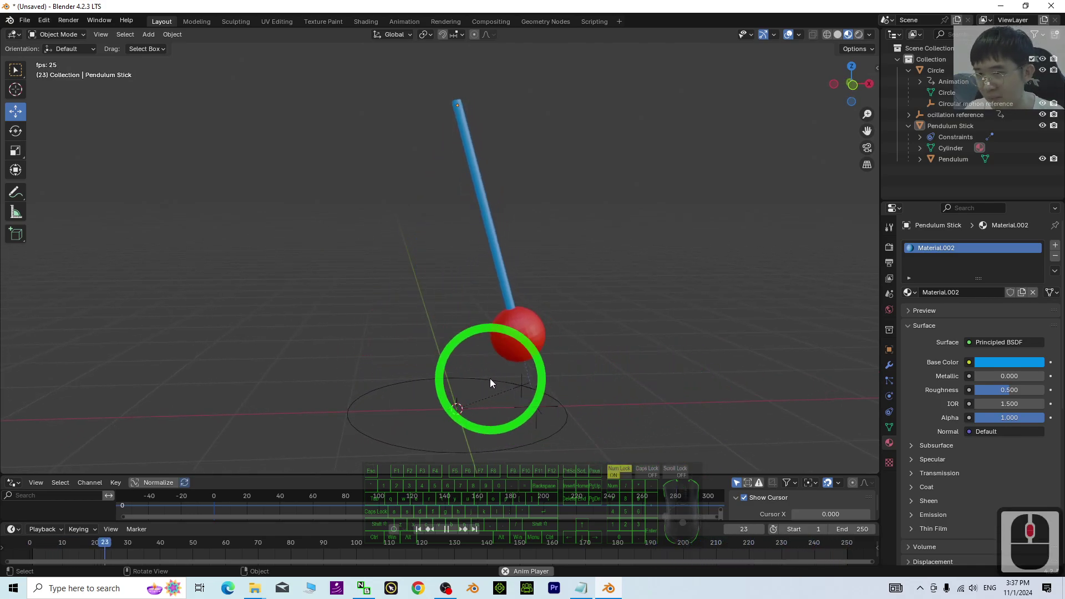